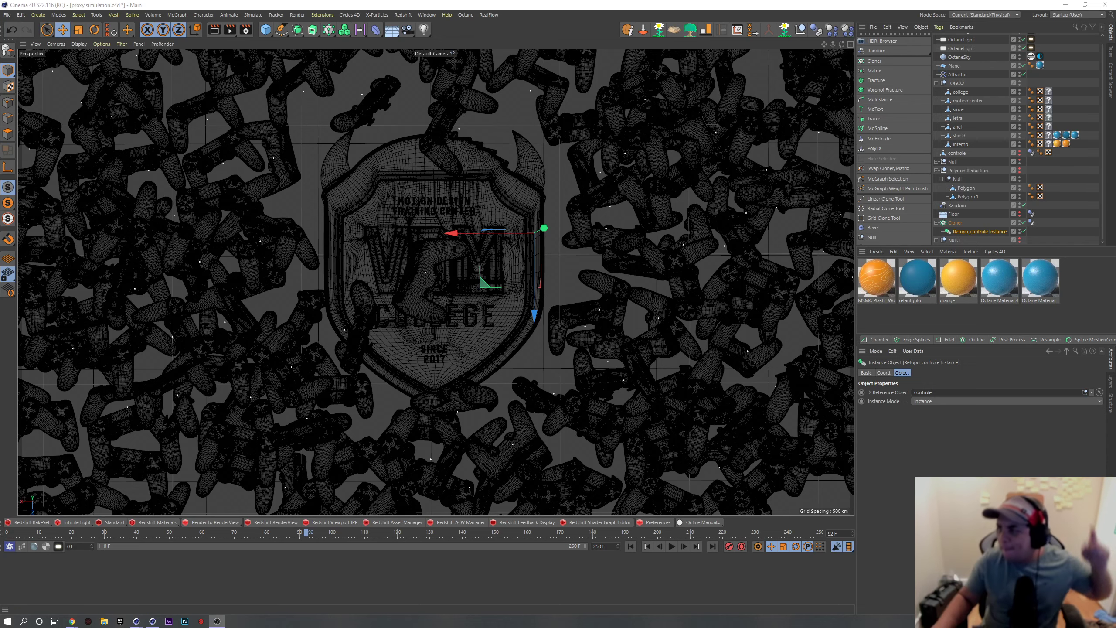
Step: Select the LOGO.2 shield logo group together with all its children
key("alt+Tab")
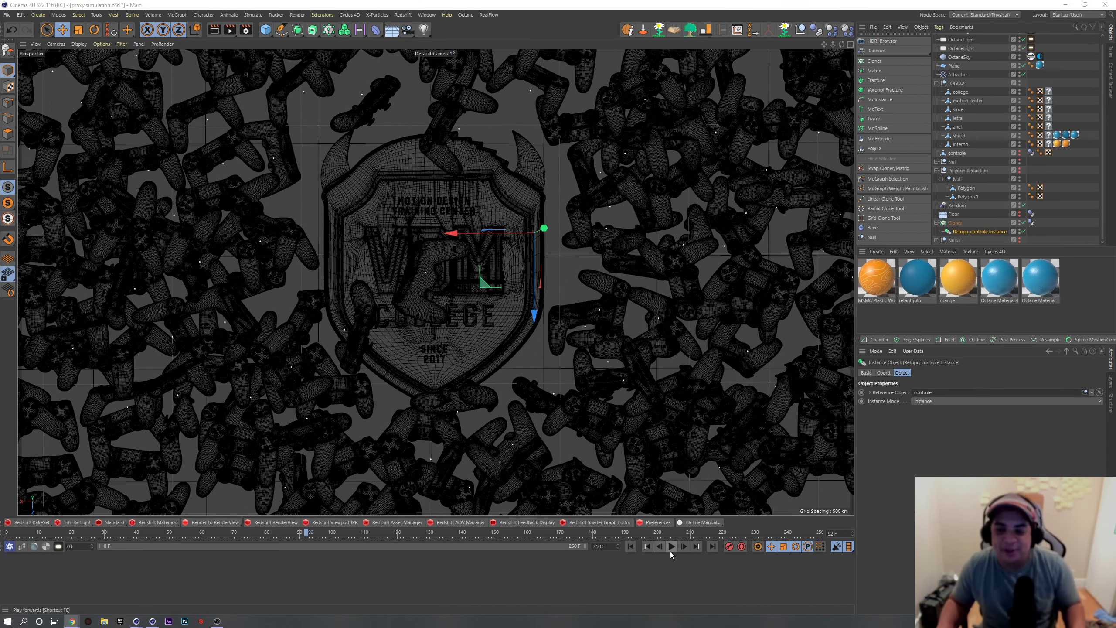
left_click(440, 247)
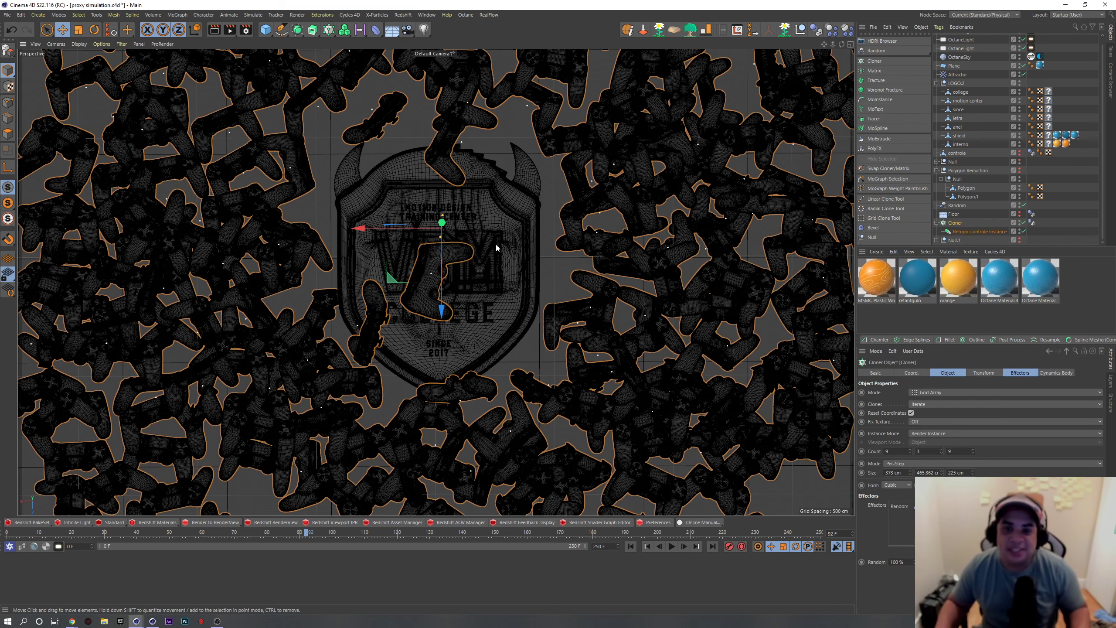
left_click(520, 183)
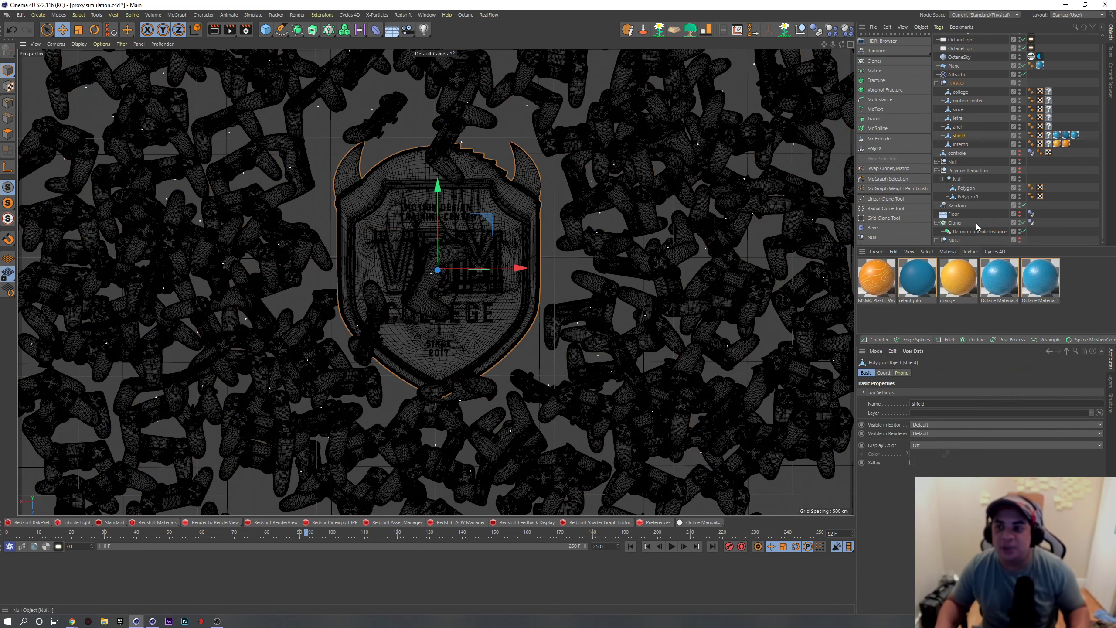
left_click(956, 83)
left_click(961, 145, "shift")
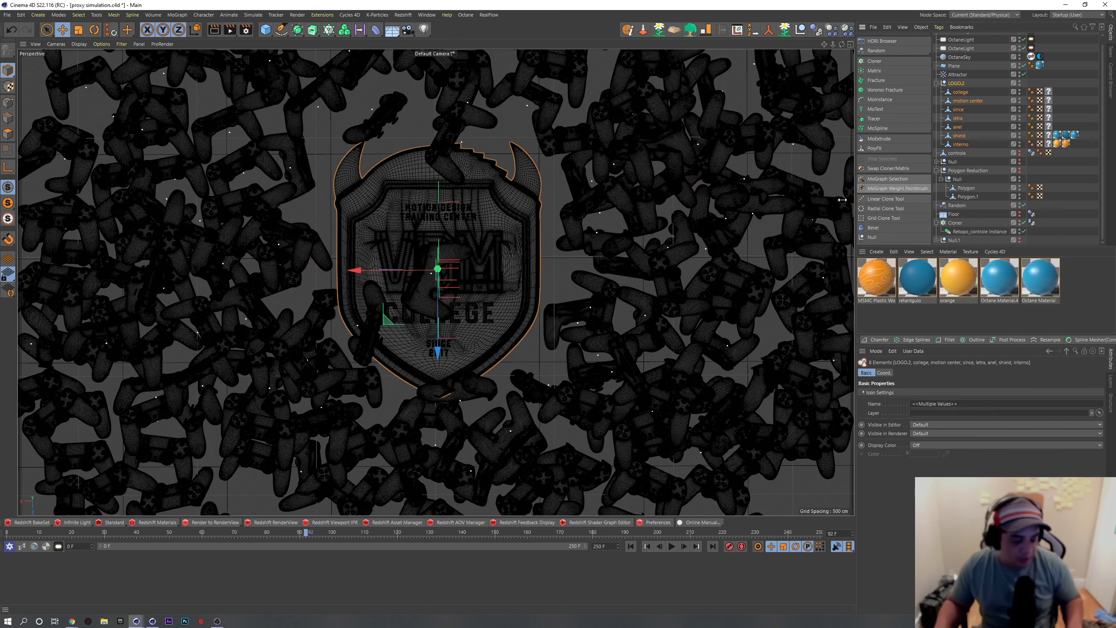
Step: Paste LOGO.2 into the Untitled 25 project and view the clones top-down
left_click(167, 193)
key("v")
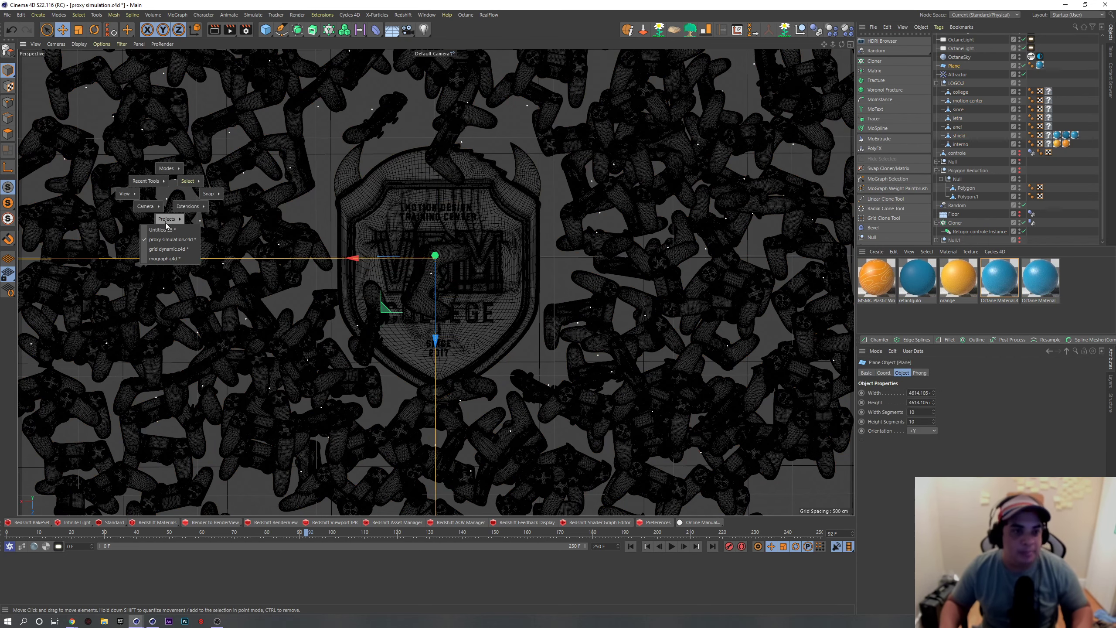
left_click(163, 230)
left_click(651, 551)
mouse_move(550, 238)
left_mouse_down("alt")
mouse_move(401, 304)
mouse_move(417, 295)
mouse_move(396, 280)
mouse_move(463, 302)
left_mouse_up("alt")
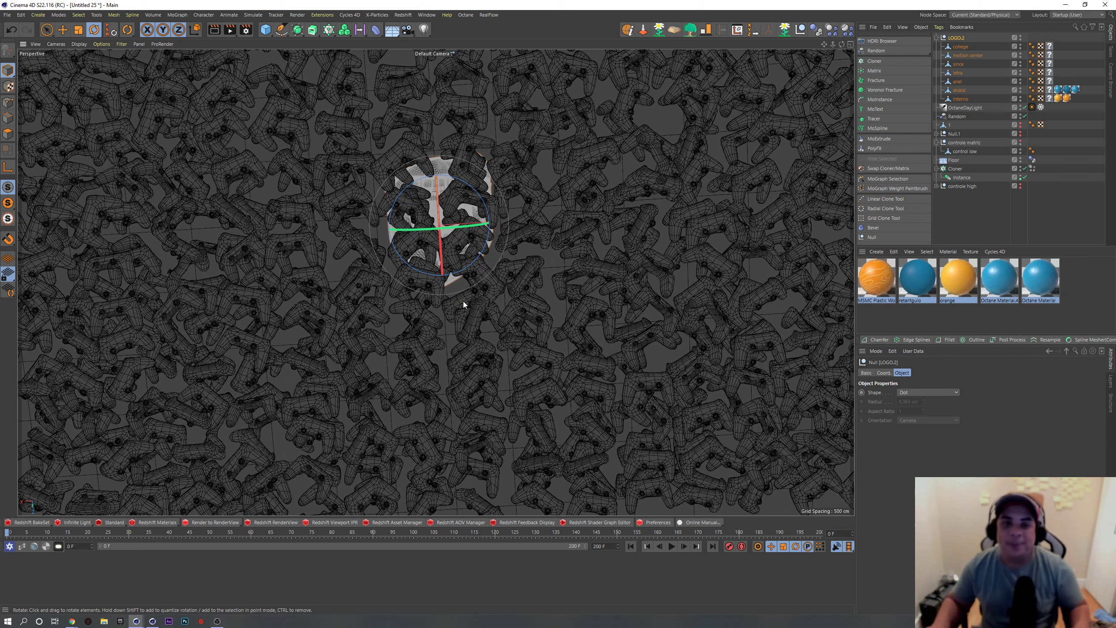
Step: Set the controller cloner's Count Y to 1 and play the drop simulation
left_click(953, 169)
left_click(927, 452)
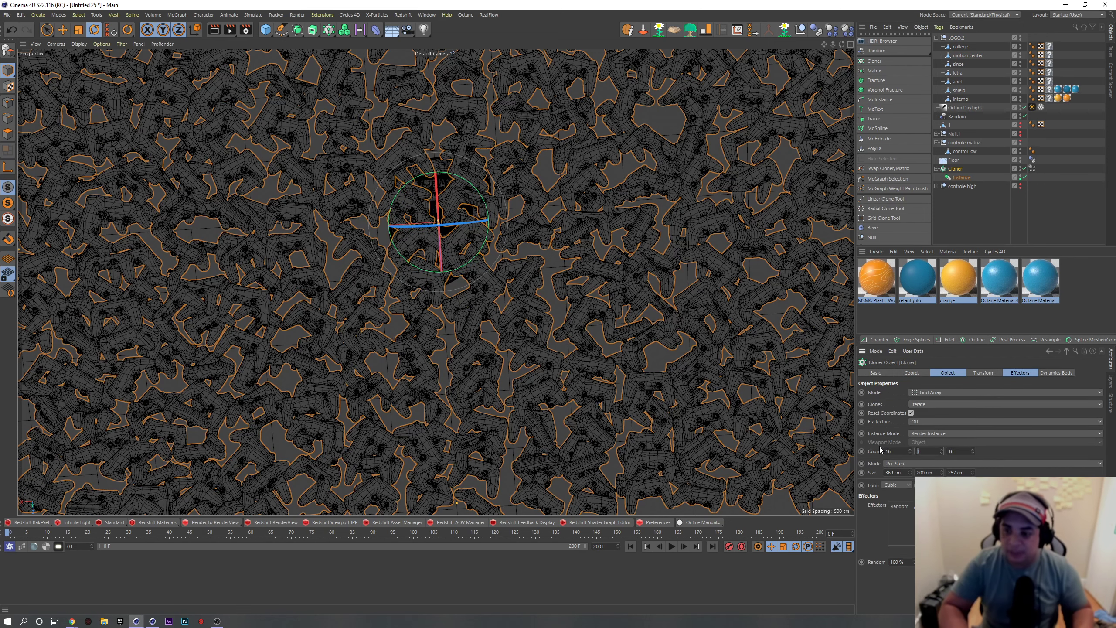
type("1")
key("Return")
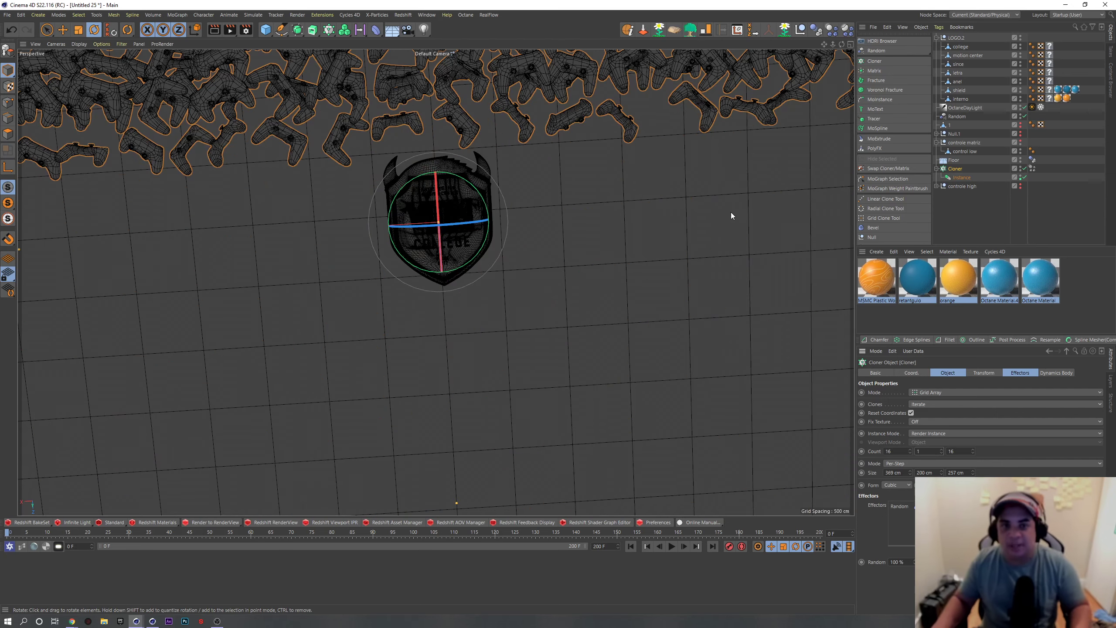
left_click(669, 547)
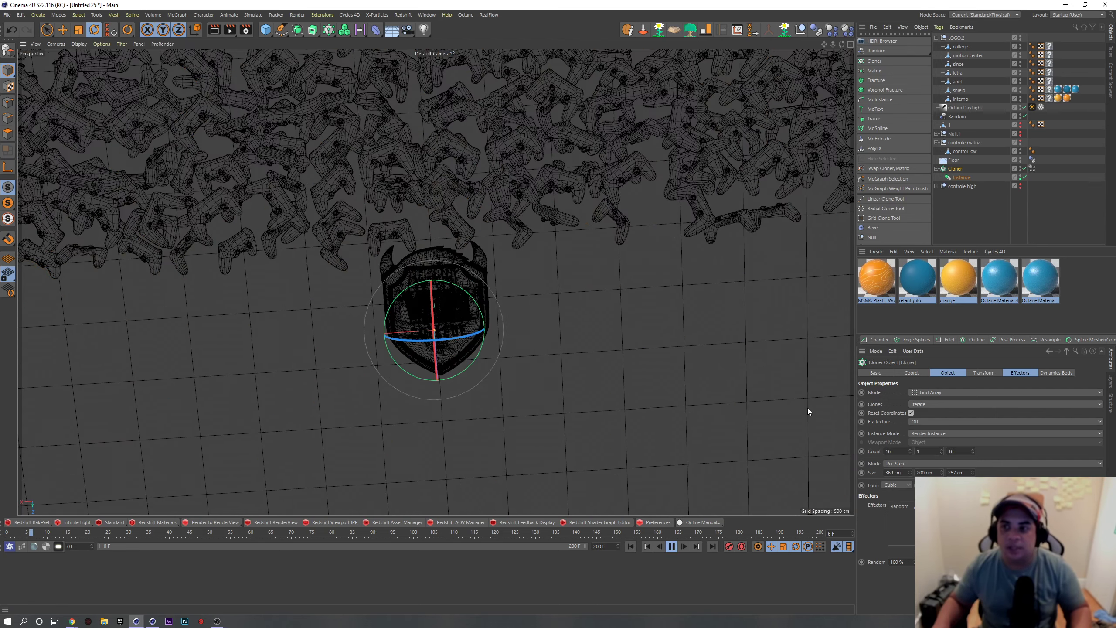
left_click_drag(622, 223, 549, 164, "alt")
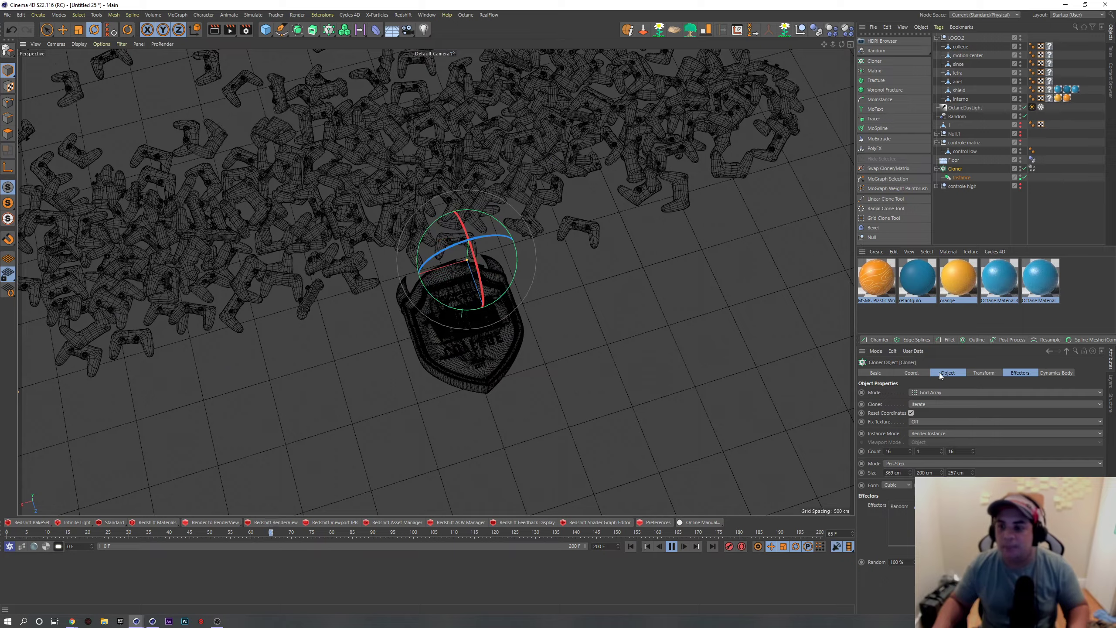
Step: Try Count Y of 3, revert it to 1, and stop playback
double_click(928, 452)
type("3")
key("Return")
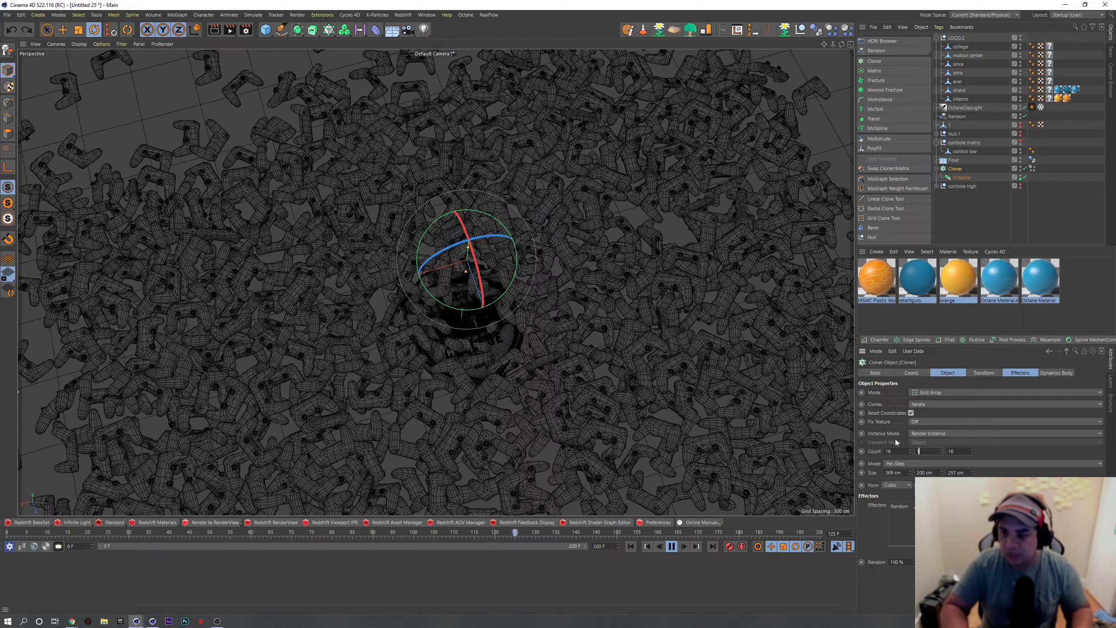
type("1")
key("Return")
left_click_drag(611, 164, 676, 135, "alt")
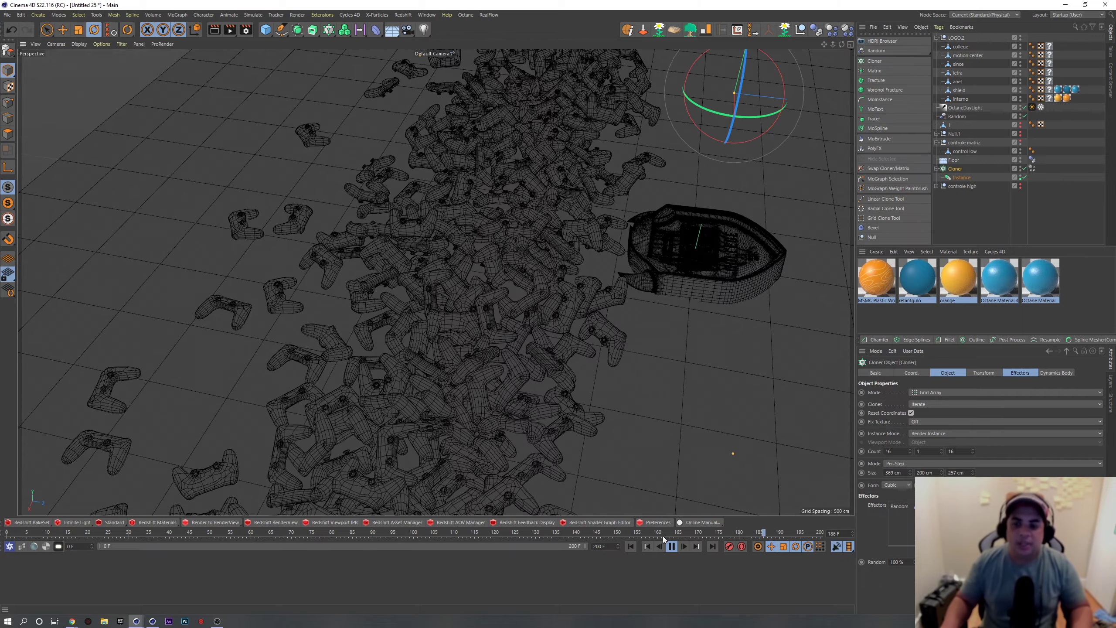
left_click(672, 545)
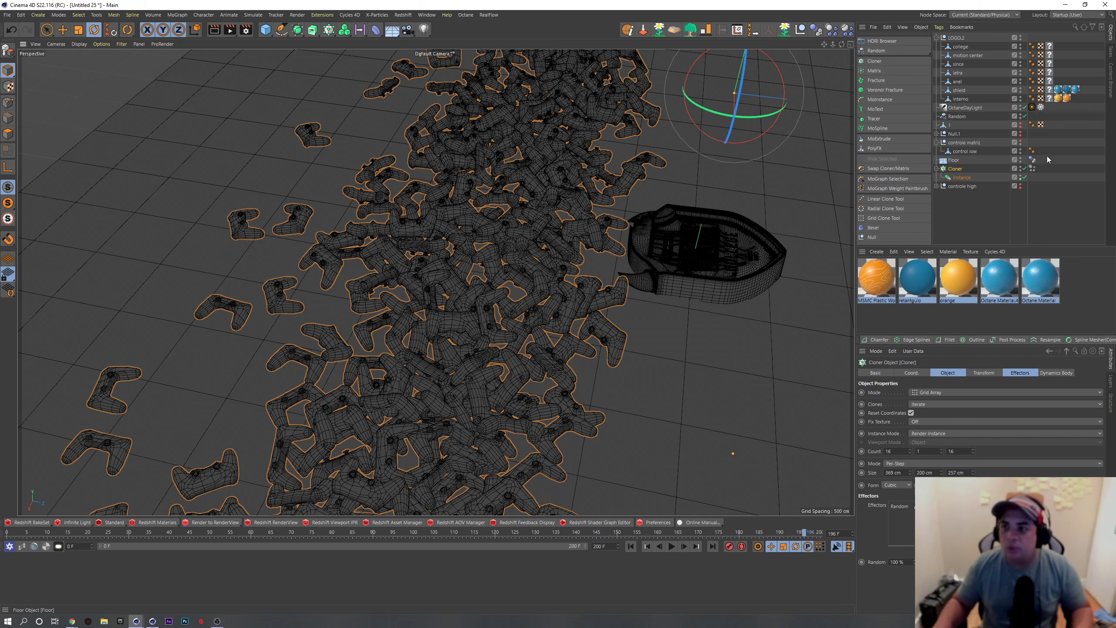
Step: Show the cloner Dynamics Body tag's Cache tab and replay the simulation from the start
left_click(1032, 169)
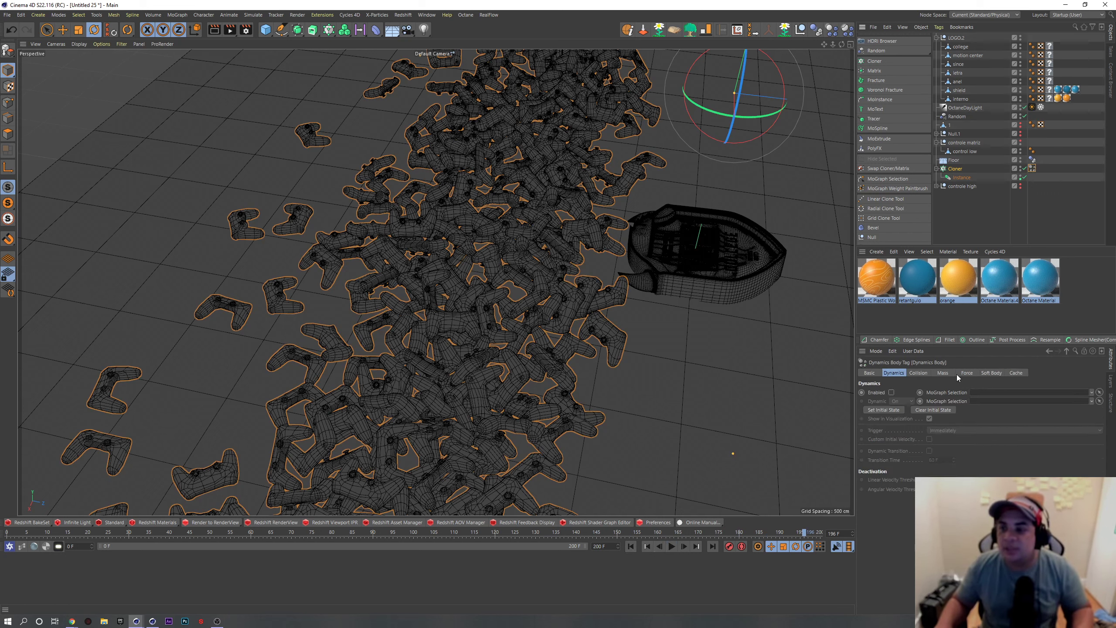
left_click(1016, 373)
left_click(893, 373)
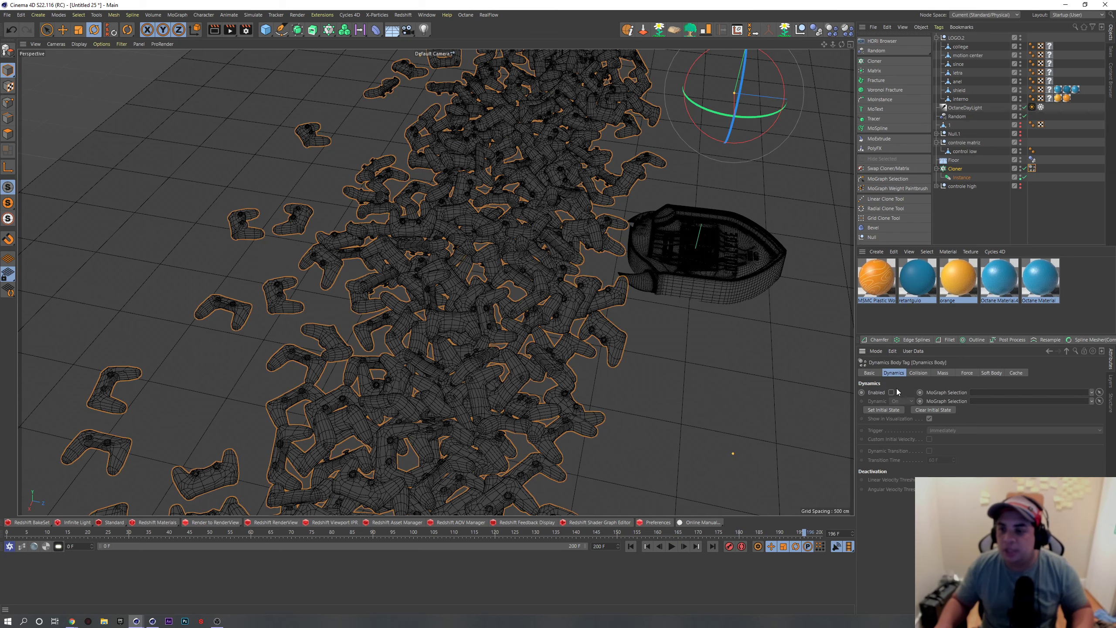
left_click(1010, 373)
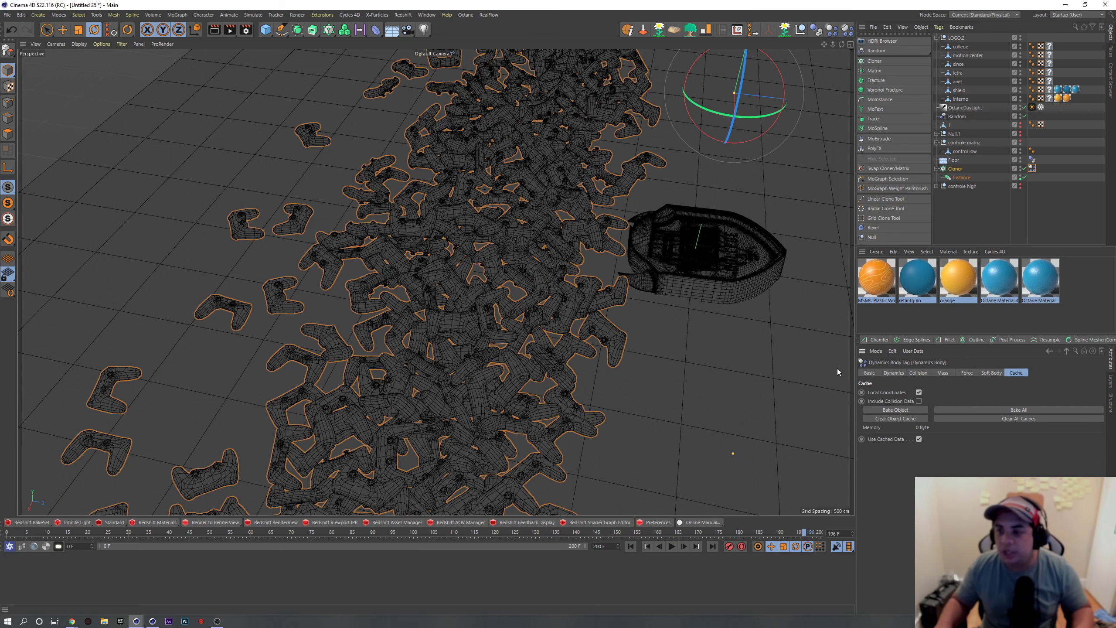
left_click_drag(774, 435, 680, 461, "alt")
left_click(631, 546)
left_click(671, 546)
Step: Select the LOGO.2 group and frame the shield in the viewport
mouse_move(692, 279)
left_mouse_down("alt")
mouse_move(509, 303)
mouse_move(416, 279)
mouse_move(425, 228)
left_mouse_up("alt")
scroll(543, 204, "up", 3)
left_click_drag(543, 204, 539, 206, "alt")
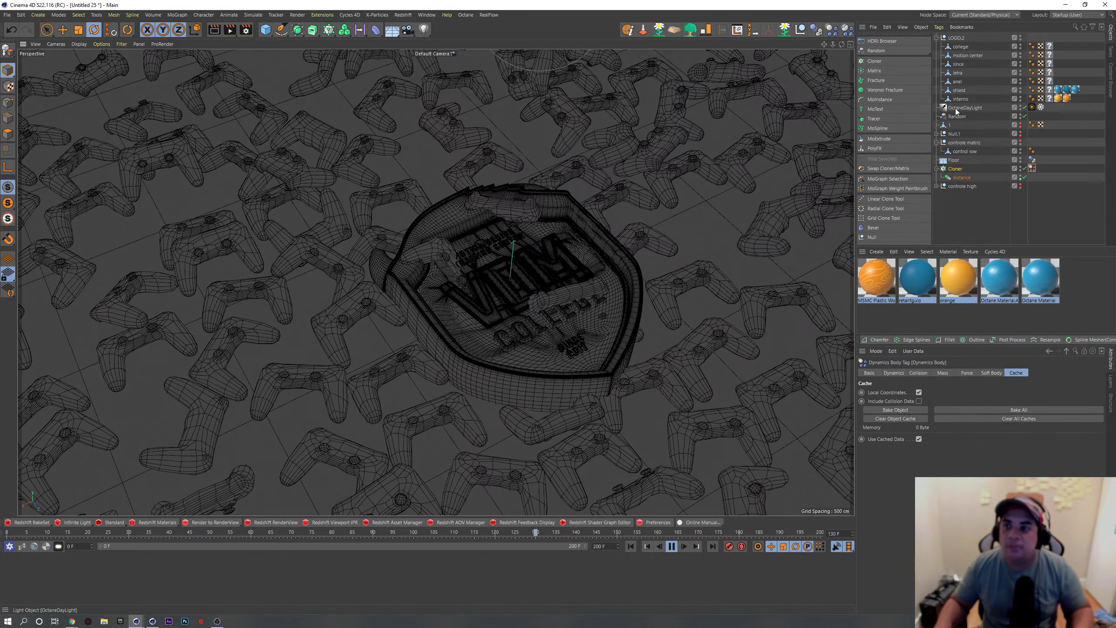
left_click(960, 39)
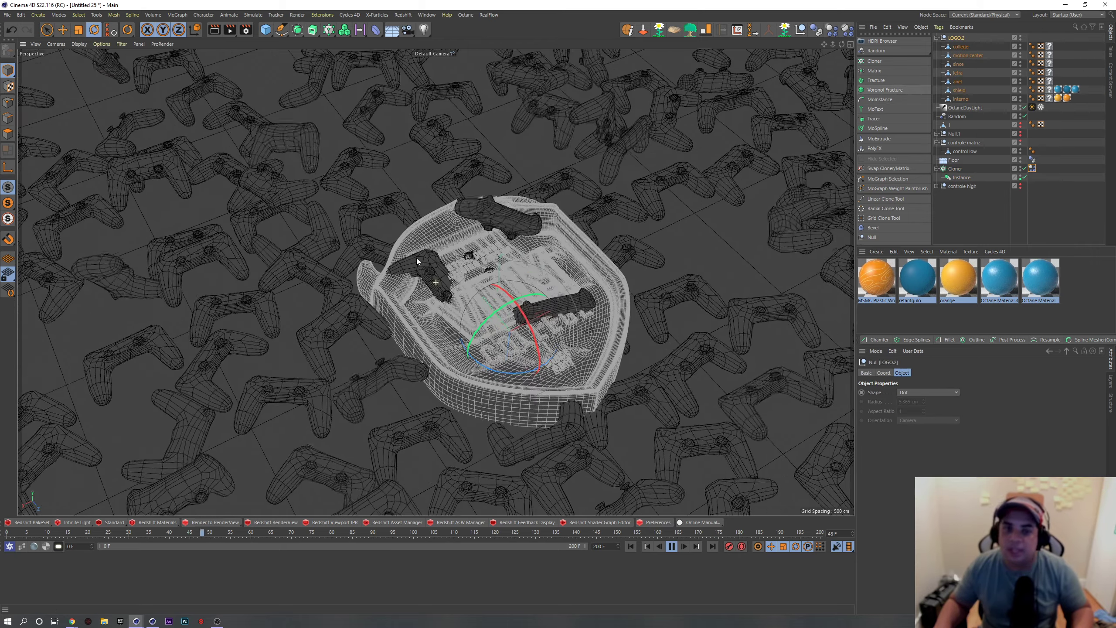
left_click_drag(417, 258, 468, 317, "alt")
scroll(513, 205, "up", 3)
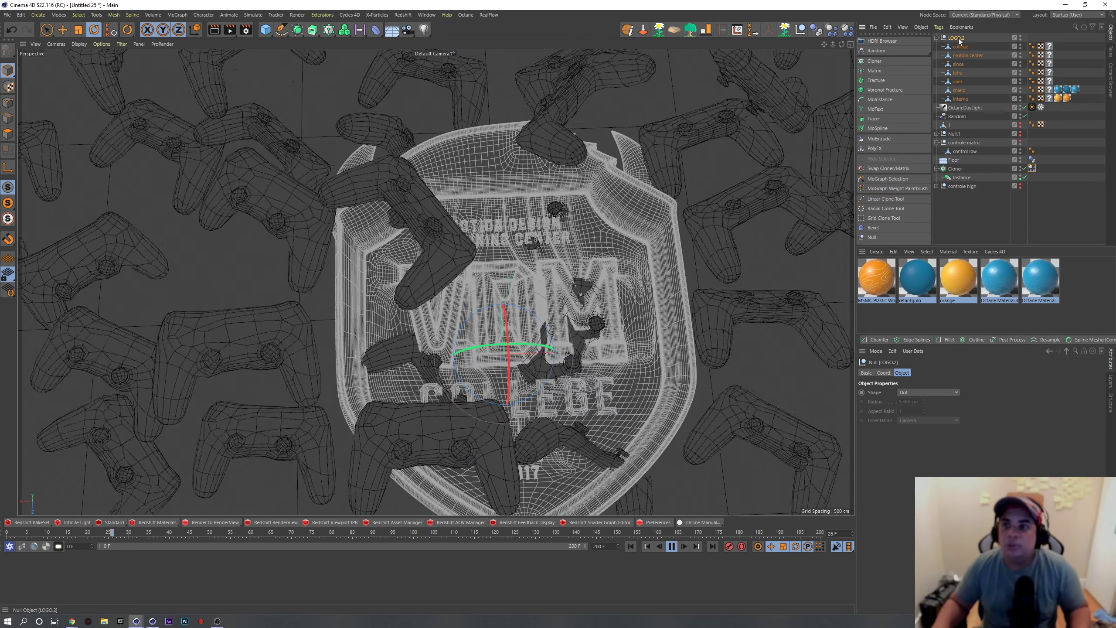
Step: Add a Collider Body tag to LOGO.2, run the drop, then rewind to frame 0
left_click(817, 34)
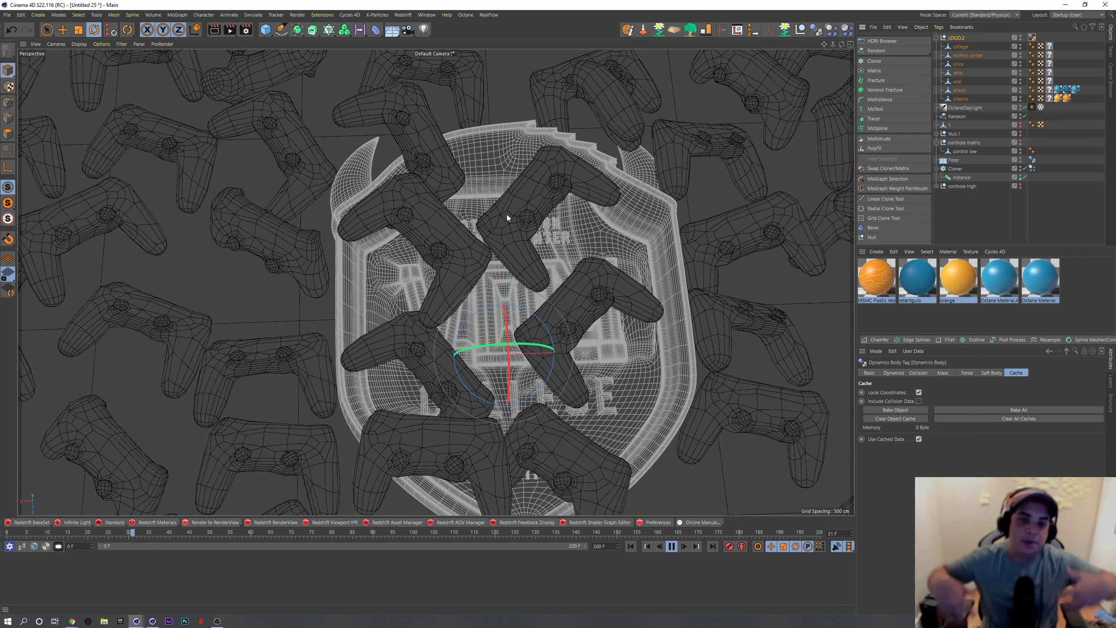
left_click(672, 546)
left_click(631, 546)
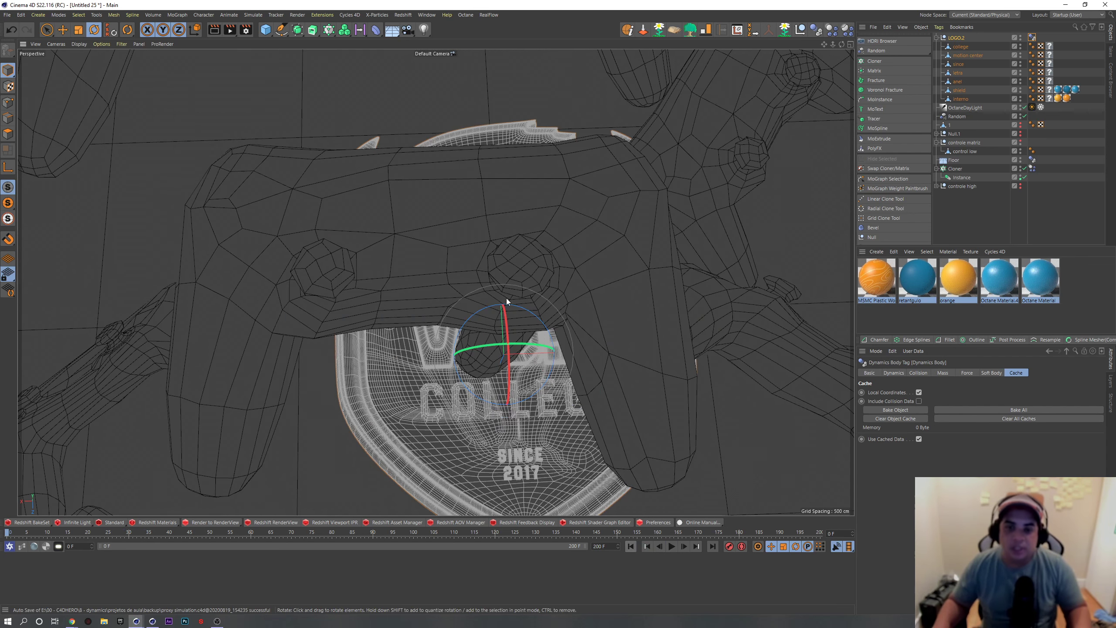
scroll(494, 314, "down", 5)
left_click(937, 38)
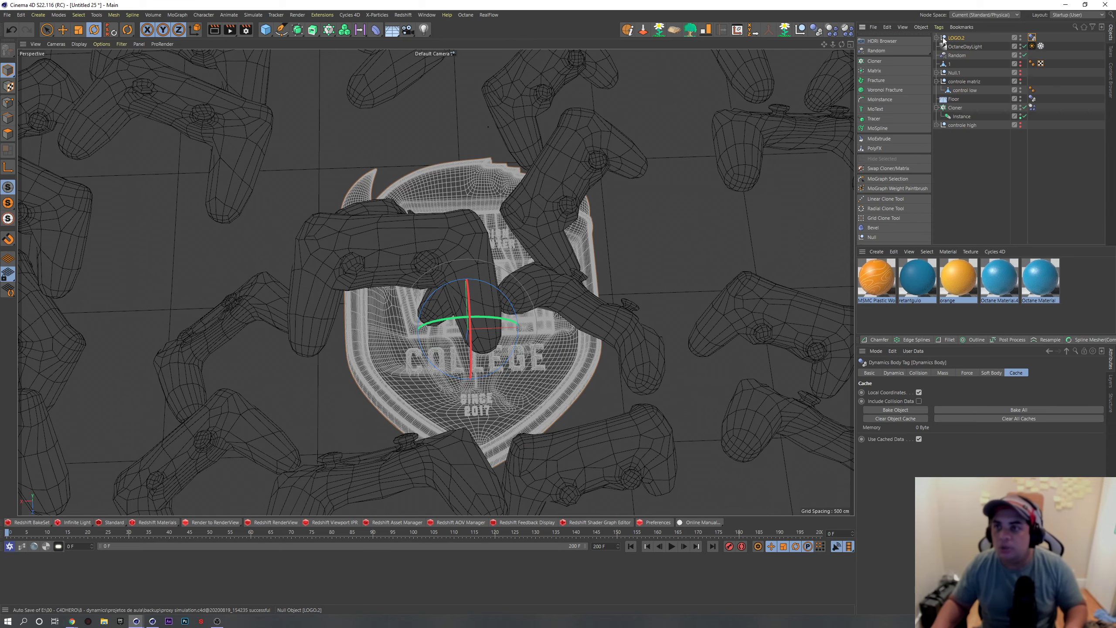
Step: Add a fresh LOGO group, select it with its eight parts, and solo them in the viewport
key("ctrl+z")
left_click(936, 133)
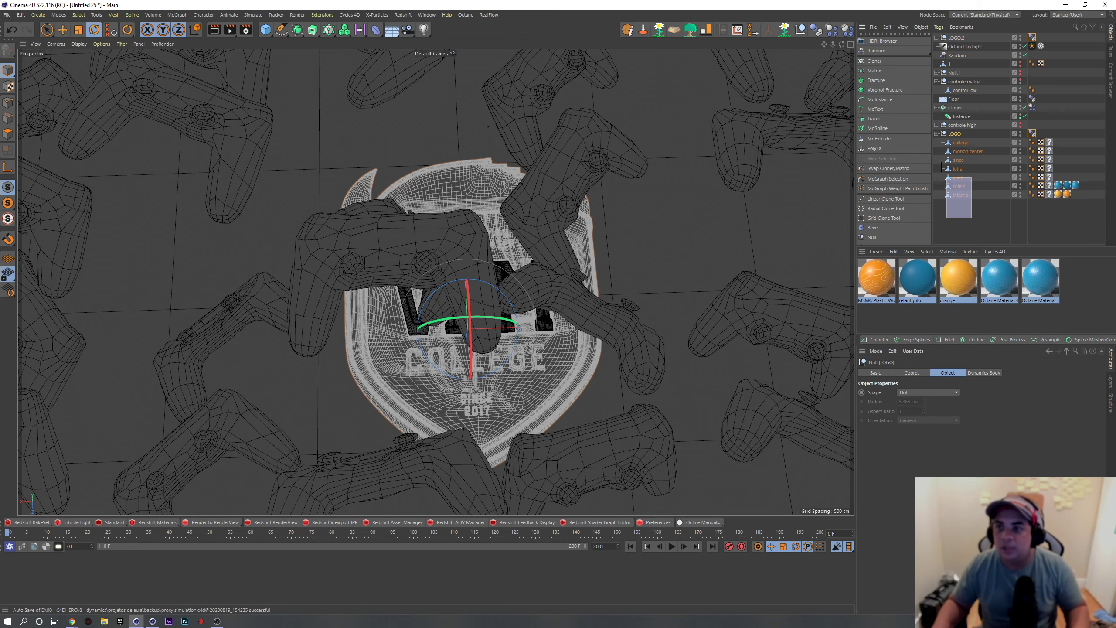
left_click_drag(948, 178, 928, 130)
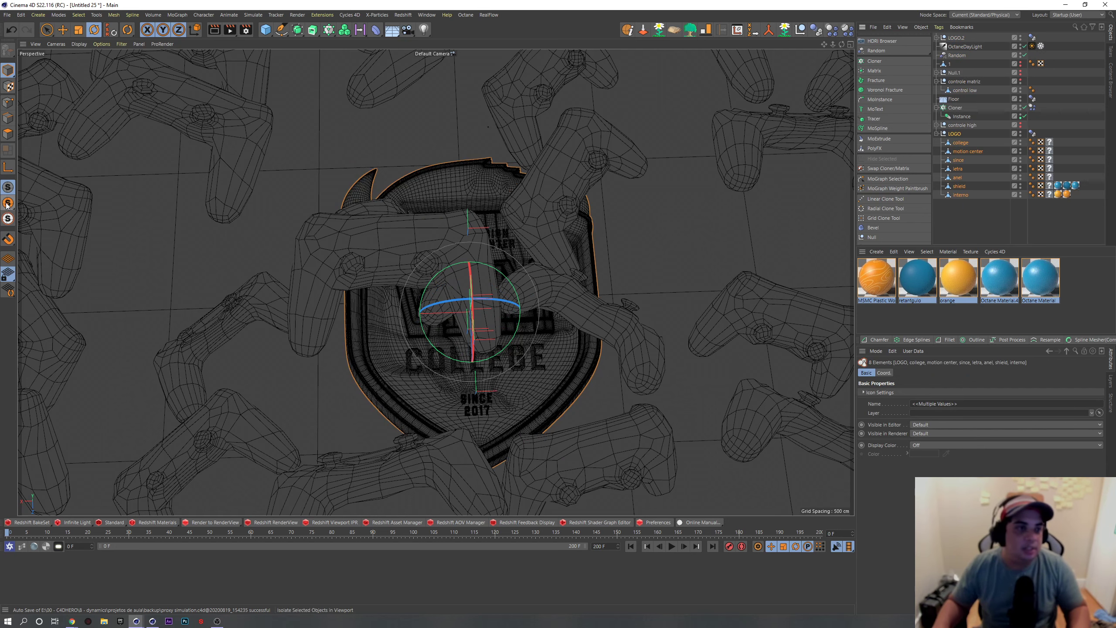
left_click(7, 205)
left_click_drag(373, 304, 394, 259, "alt")
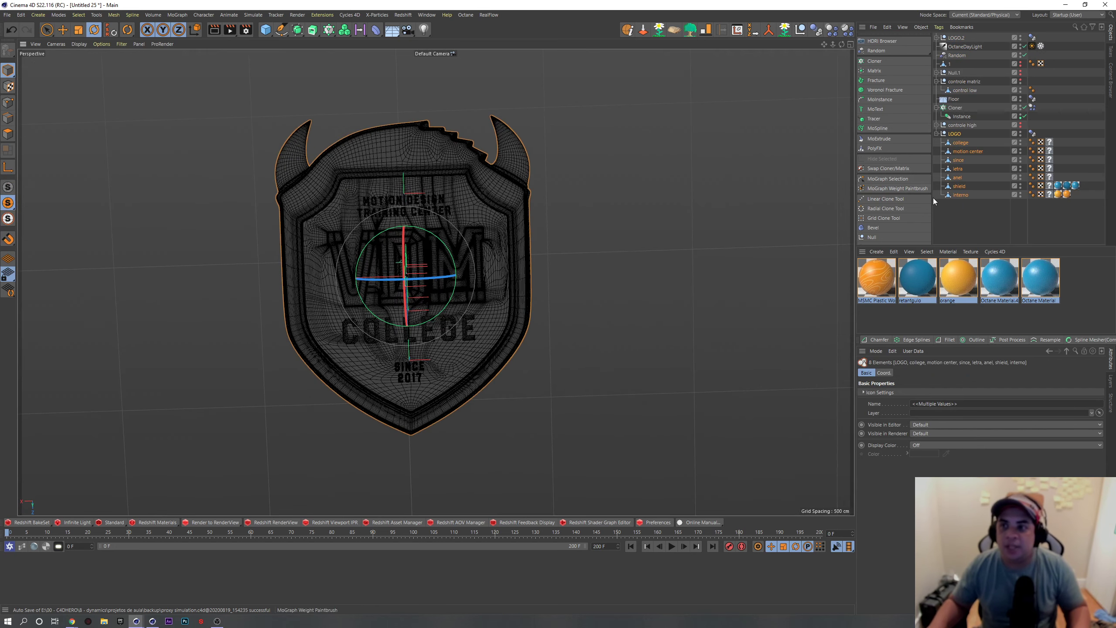
left_click(340, 34)
mouse_move(344, 30)
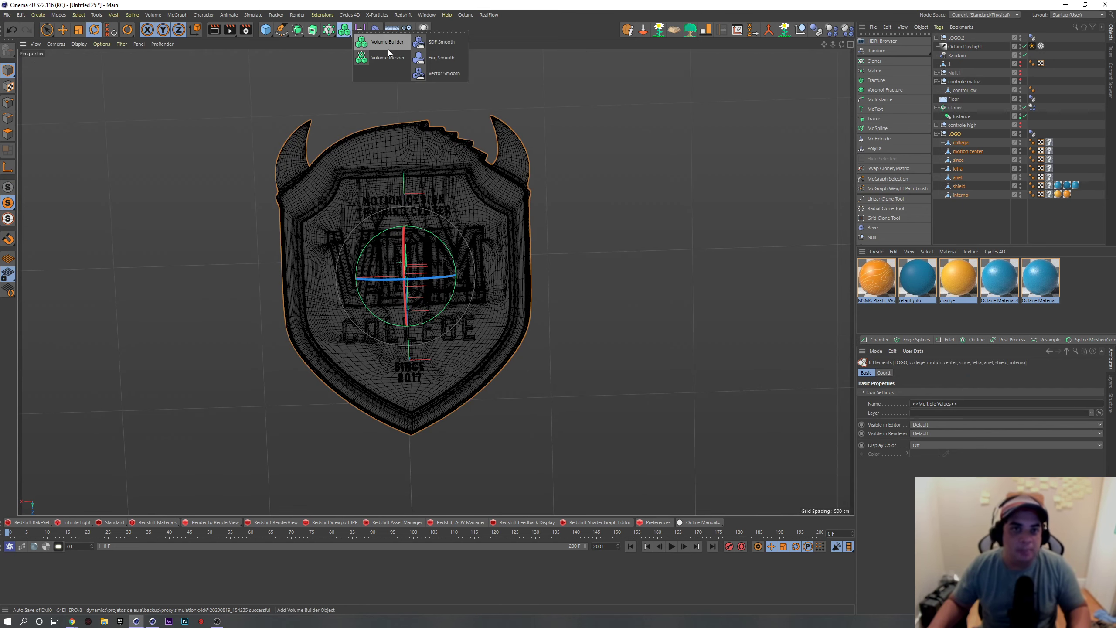
Step: Add a Volume Builder and Volume Mesher with the LOGO group nested inside
left_click(389, 41)
left_click(360, 29)
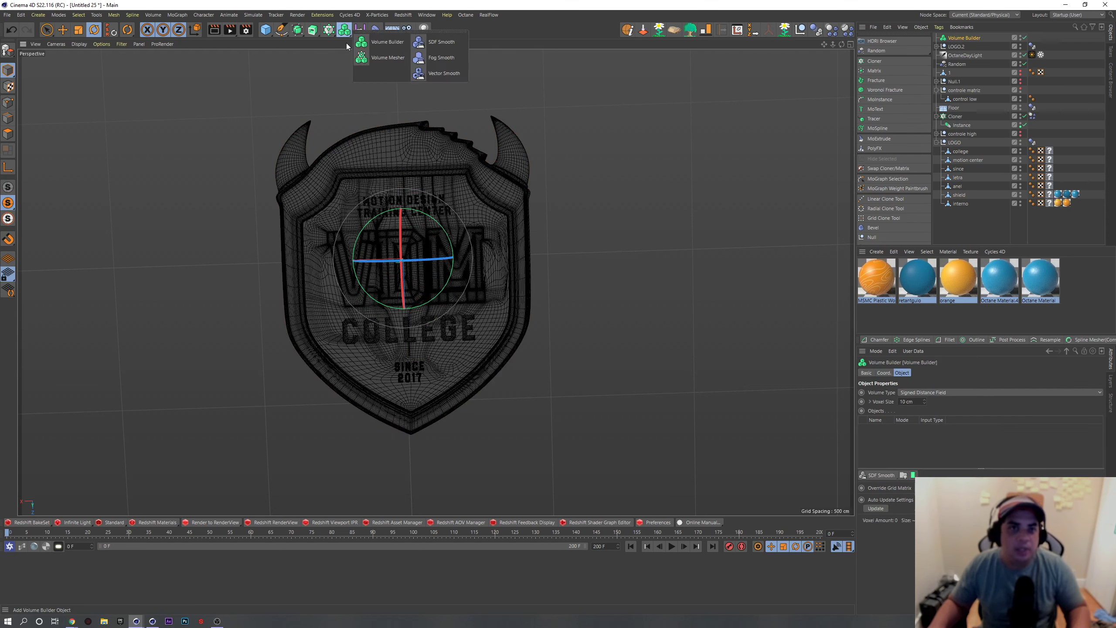
left_click(389, 59)
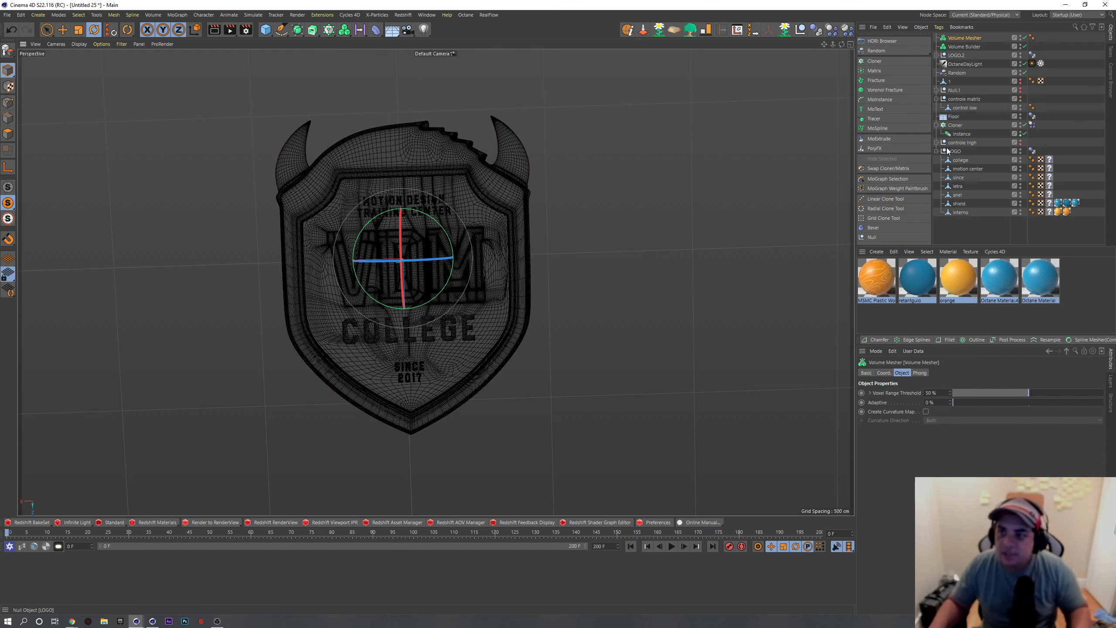
left_click_drag(961, 44, 963, 47)
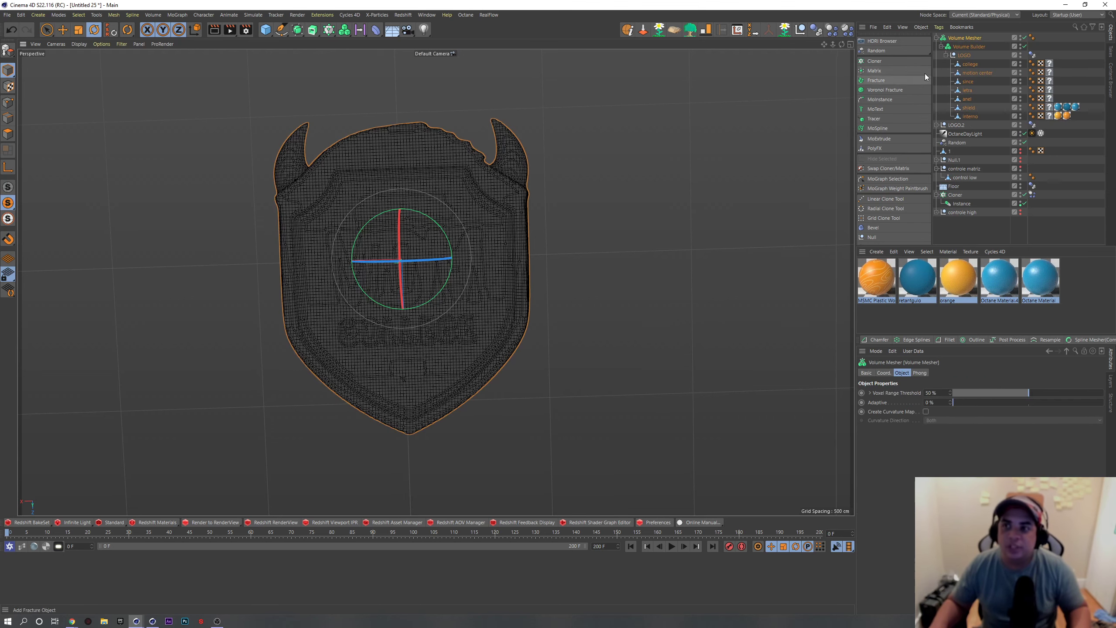
mouse_move(448, 175)
left_mouse_down("alt")
mouse_move(431, 164)
mouse_move(453, 174)
mouse_move(509, 132)
mouse_move(508, 166)
mouse_move(816, 104)
left_mouse_up("alt")
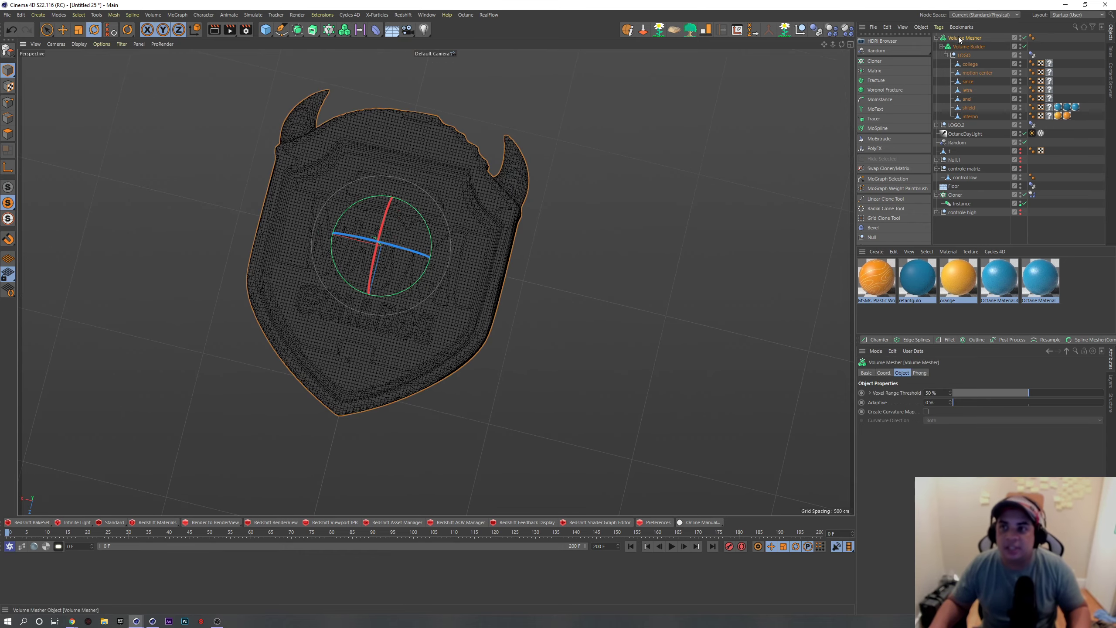
Step: Set the Volume Builder voxel size to 15 cm and make the Volume Mesher editable
left_click(969, 47)
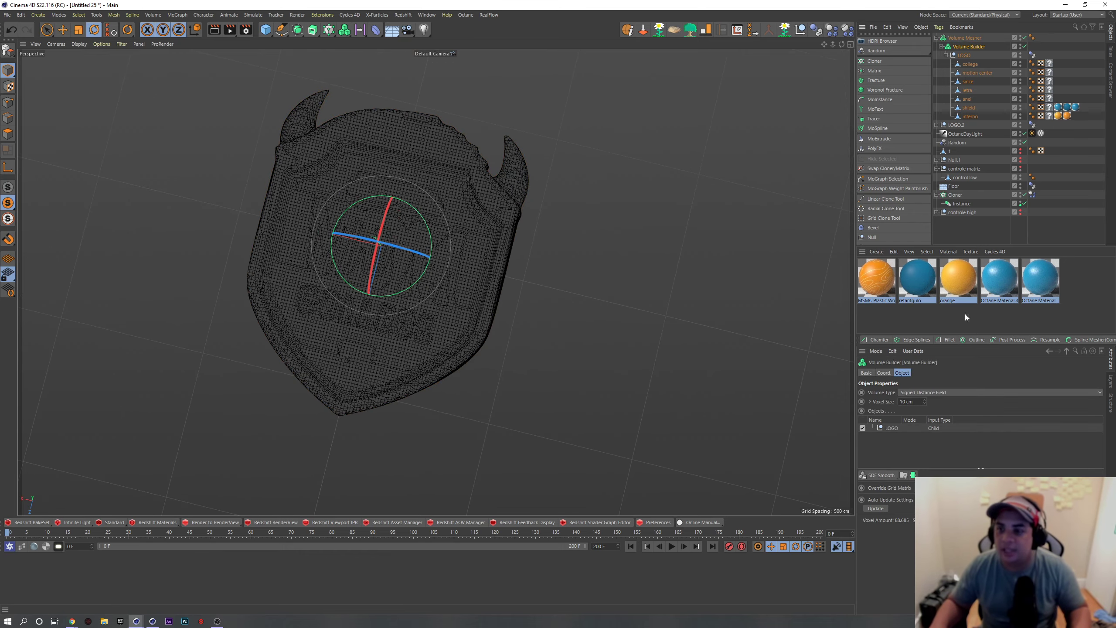
type("1")
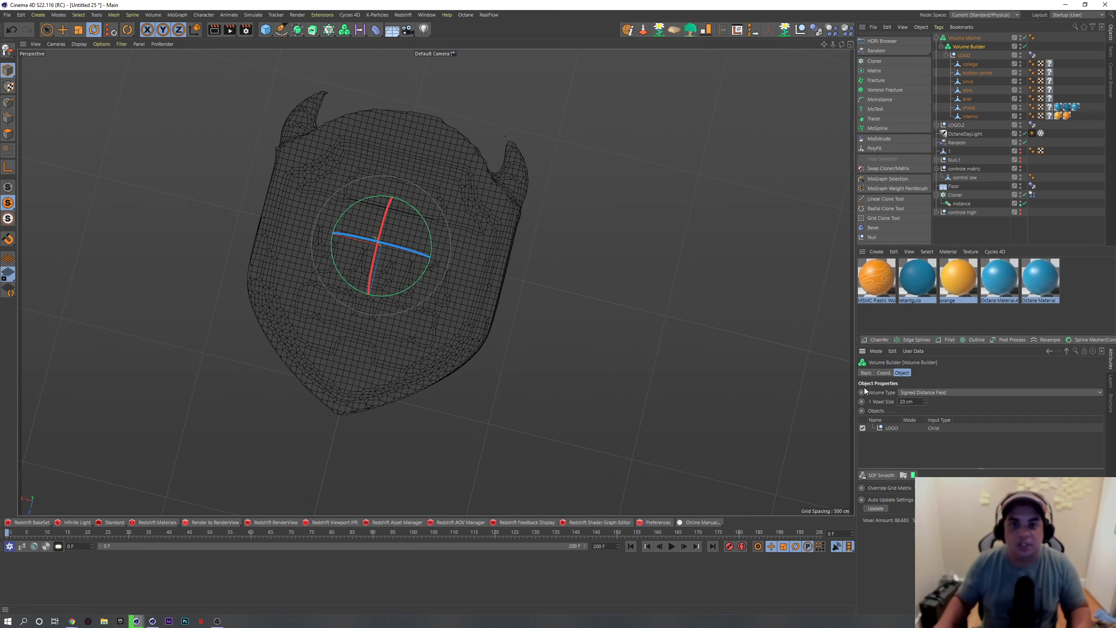
left_click_drag(403, 160, 447, 197, "alt")
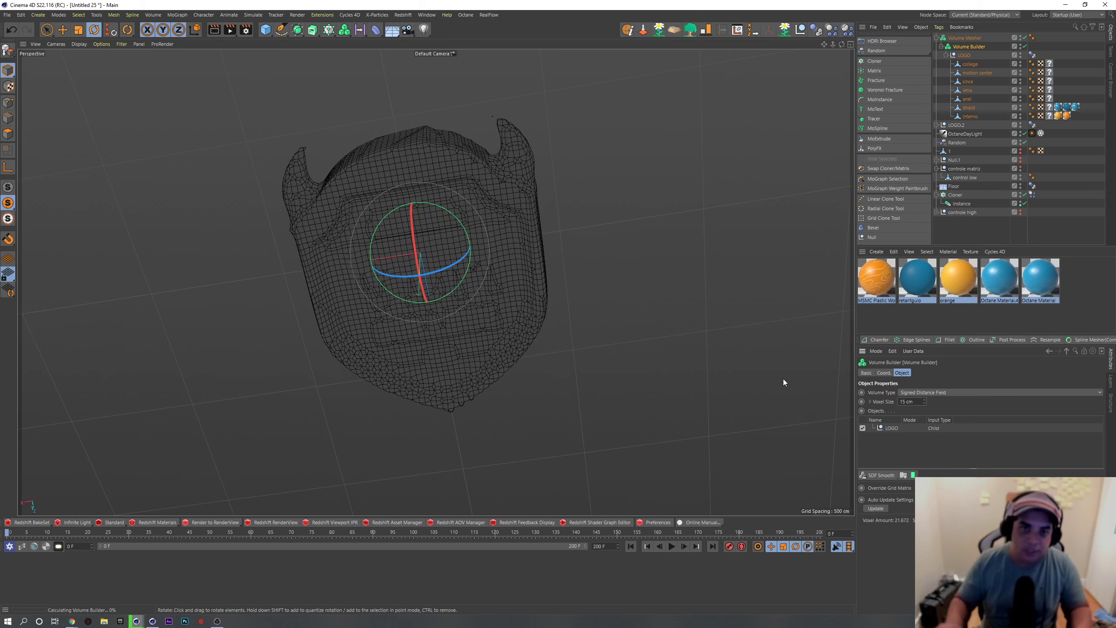
type("15")
key("Return")
mouse_move(475, 265)
left_mouse_down("alt")
mouse_move(468, 218)
mouse_move(506, 212)
left_mouse_up("alt")
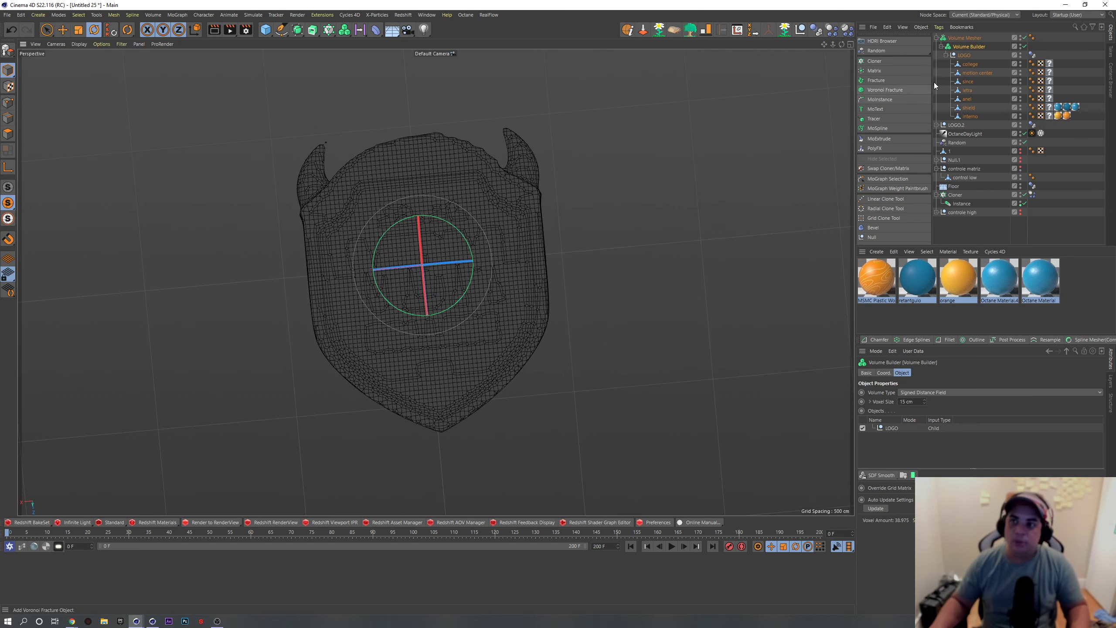
key("c")
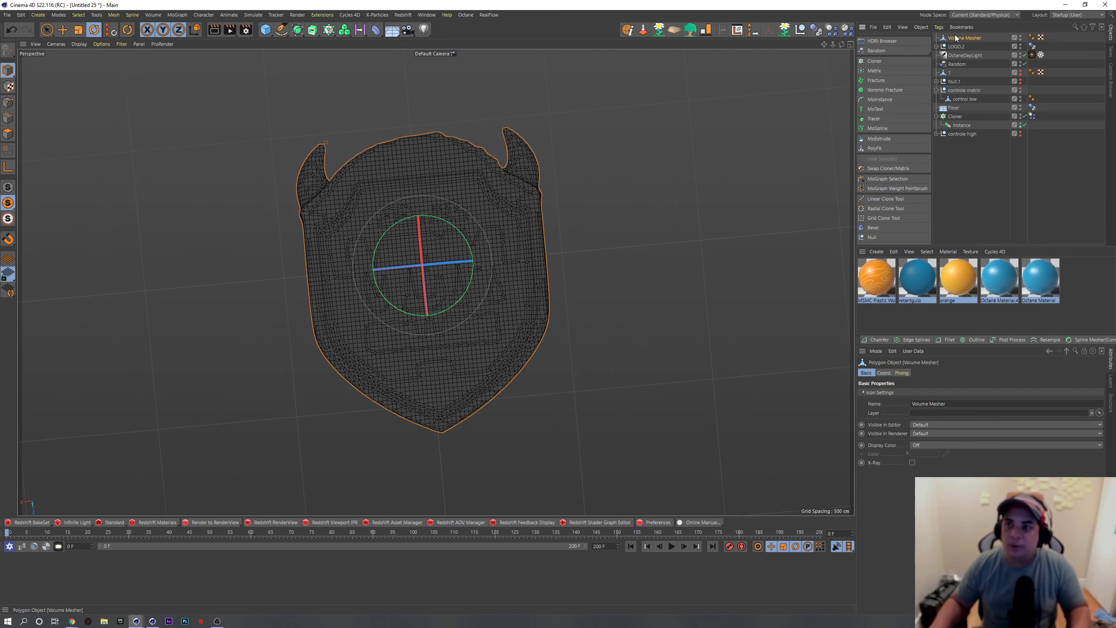
left_click_drag(492, 141, 464, 150, "alt")
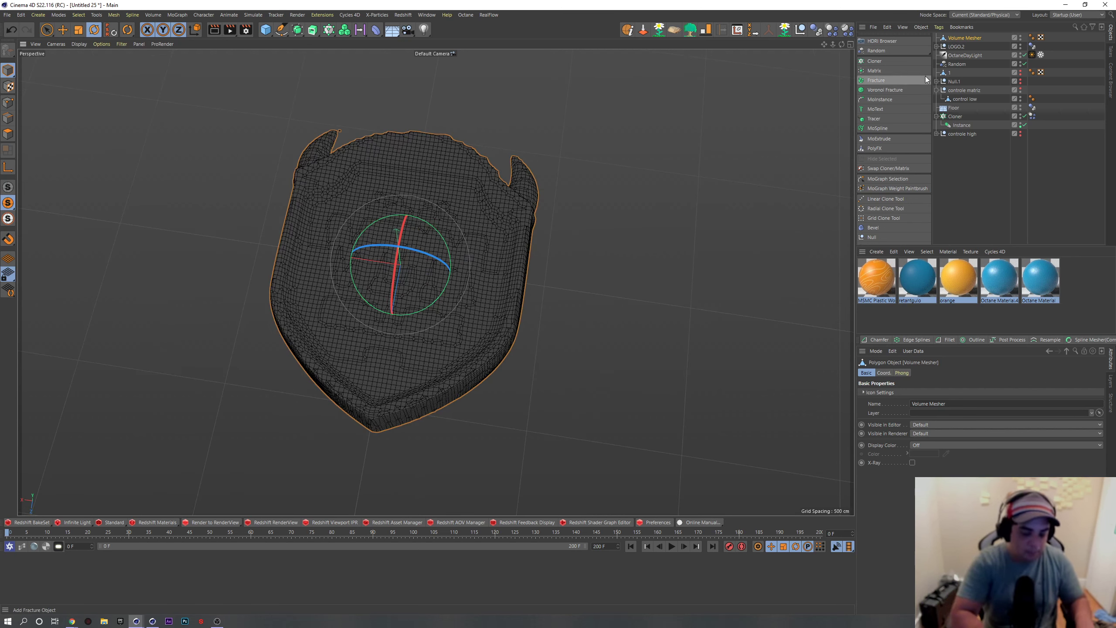
key("shift+c")
Step: Add a Polygon Reduction over the Volume Mesher with Triangle Count 1000
type("polygon")
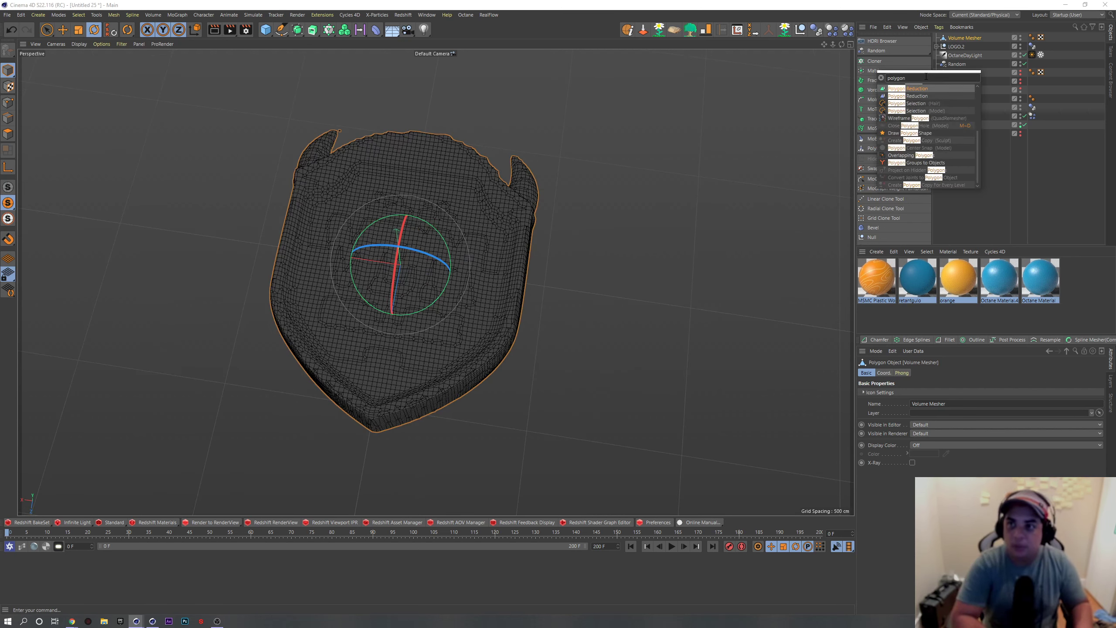
key("Return")
left_click_drag(961, 39, 963, 39)
left_click_drag(542, 228, 545, 252, "alt")
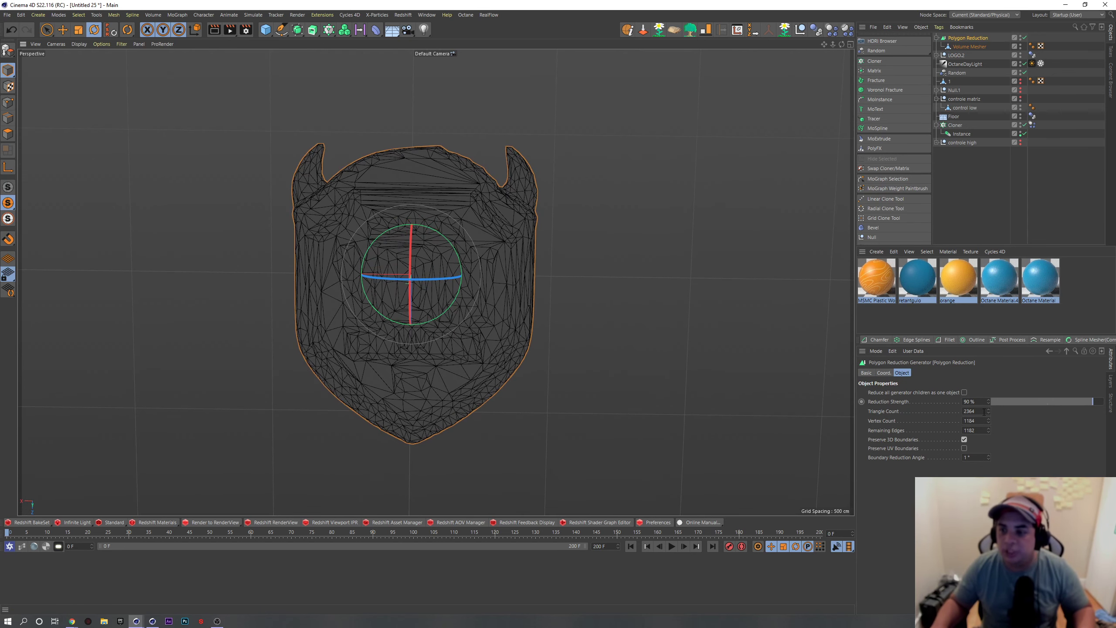
type("1000")
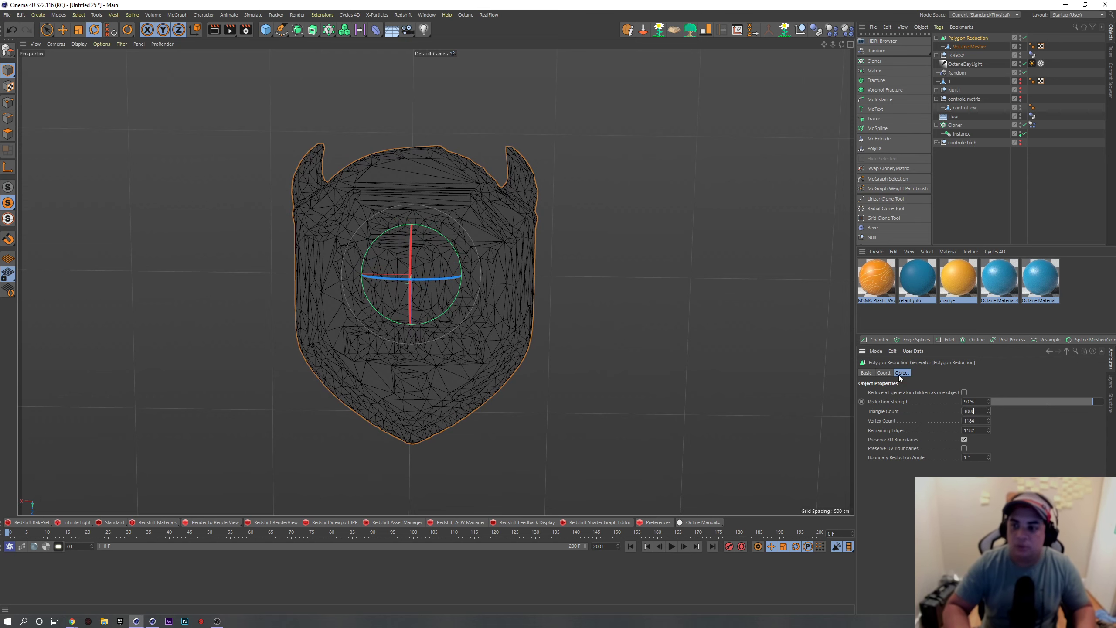
key("Return")
mouse_move(465, 223)
left_mouse_down("alt")
mouse_move(466, 308)
mouse_move(446, 176)
mouse_move(429, 290)
left_mouse_up("alt")
left_click(976, 198)
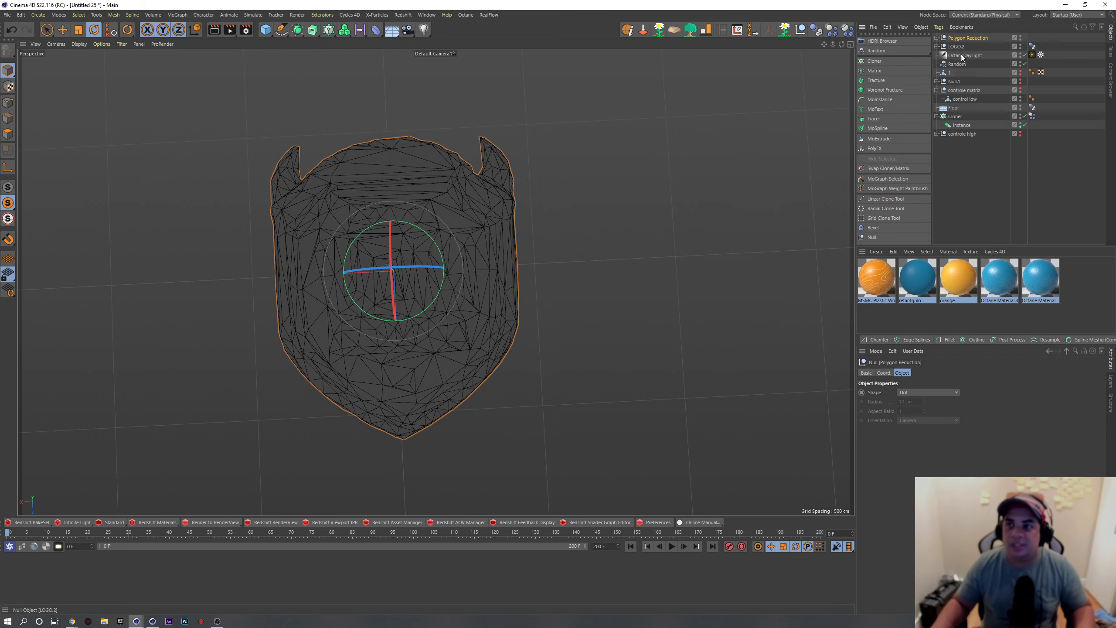
mouse_move(671, 178)
left_mouse_down("alt")
mouse_move(471, 229)
mouse_move(741, 166)
left_mouse_up("alt")
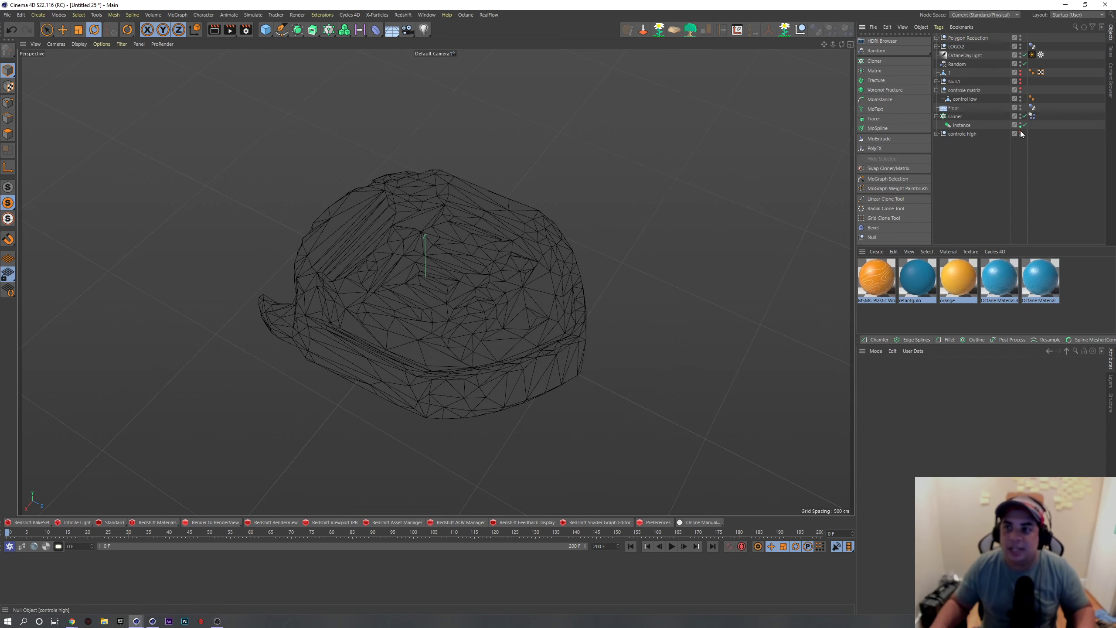
Step: Turn off viewport solo so all scene objects show again, with the Move tool active
left_click(956, 46)
key("Up")
key("e")
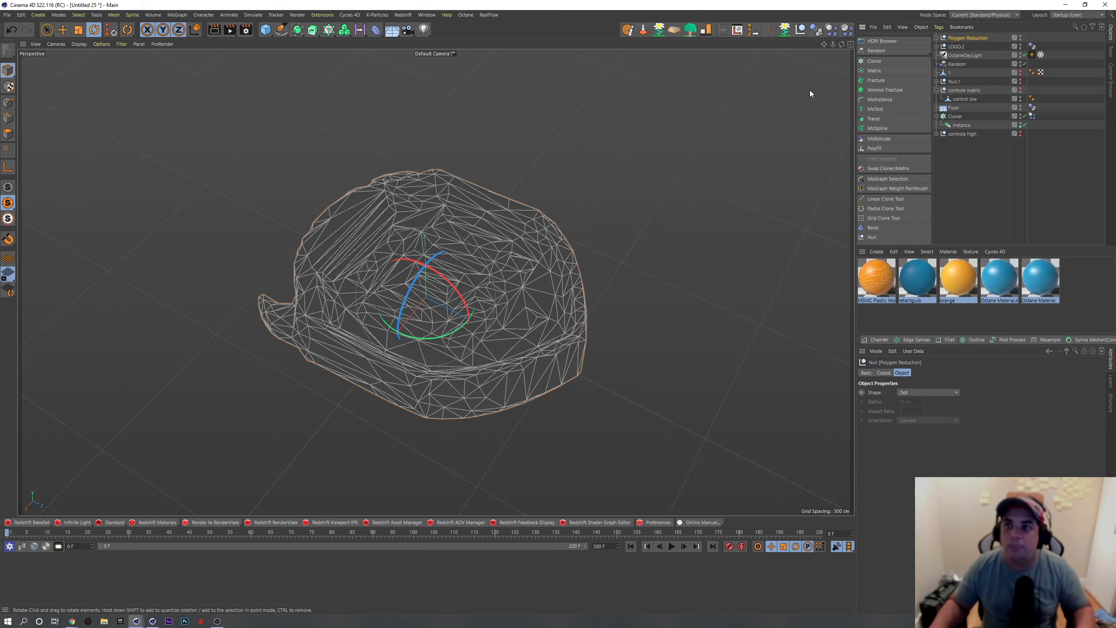
left_click_drag(810, 90, 455, 243, "alt")
left_click_drag(361, 302, 615, 264, "alt")
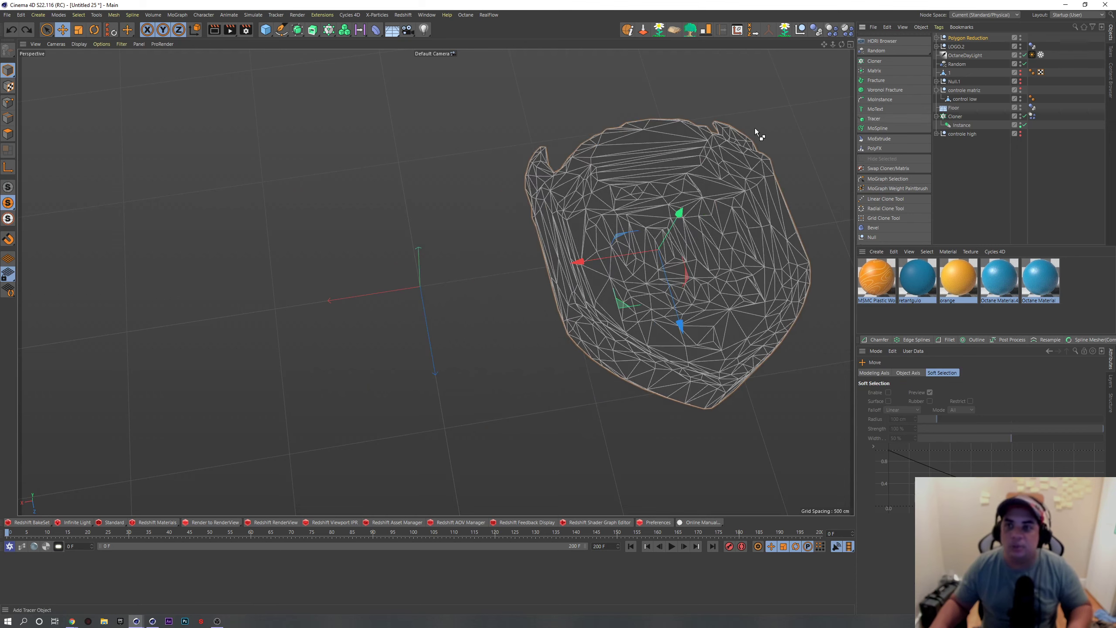
key("ctrl+shift+z")
left_click(9, 188)
Step: Move the low-poly mesh aside, nudge the shield, then slide the mesh over the shield
mouse_move(373, 302)
left_mouse_down()
mouse_move(604, 277)
mouse_move(598, 262)
left_mouse_up()
mouse_move(666, 118)
left_mouse_down("alt")
mouse_move(598, 212)
mouse_move(392, 208)
mouse_move(483, 213)
mouse_move(477, 147)
mouse_move(454, 136)
left_mouse_up("alt")
left_click(393, 208)
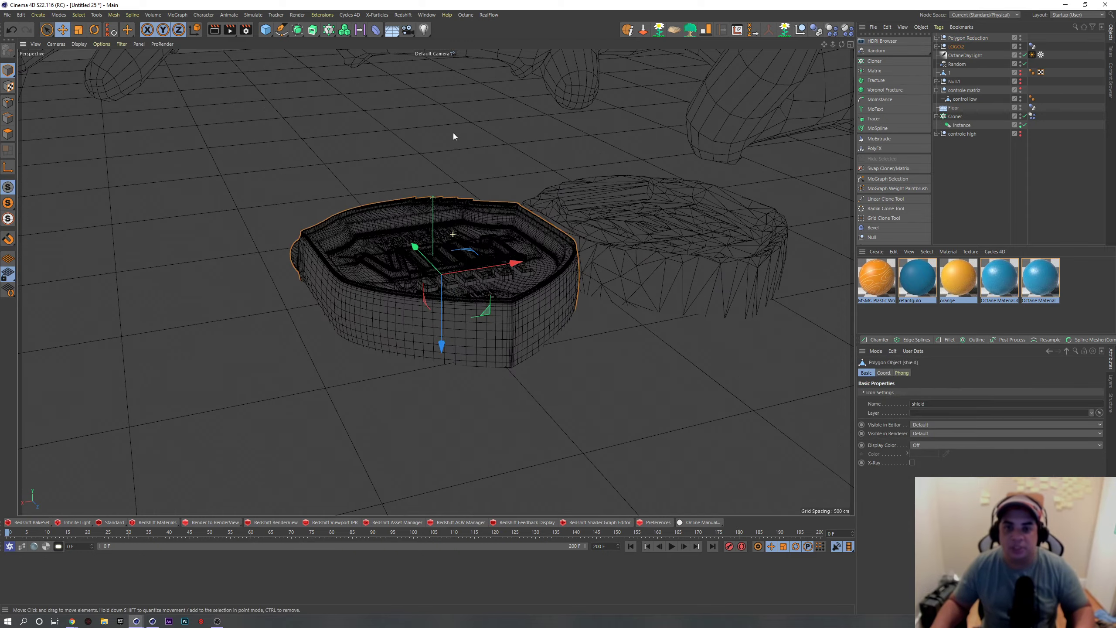
left_click_drag(415, 247, 436, 256)
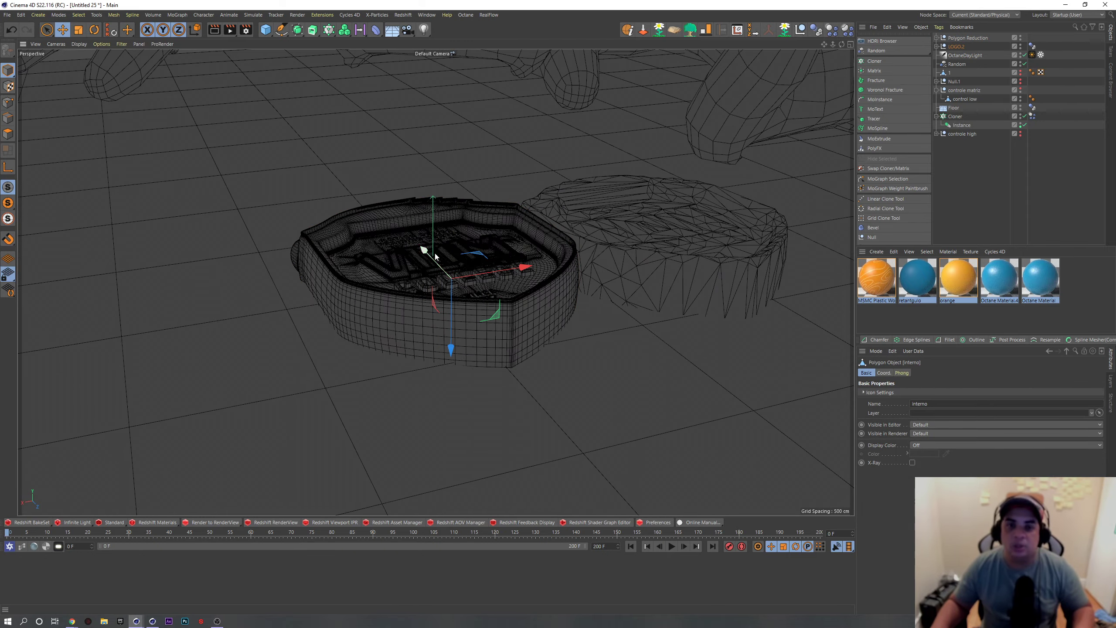
left_click(958, 46)
left_click(630, 263)
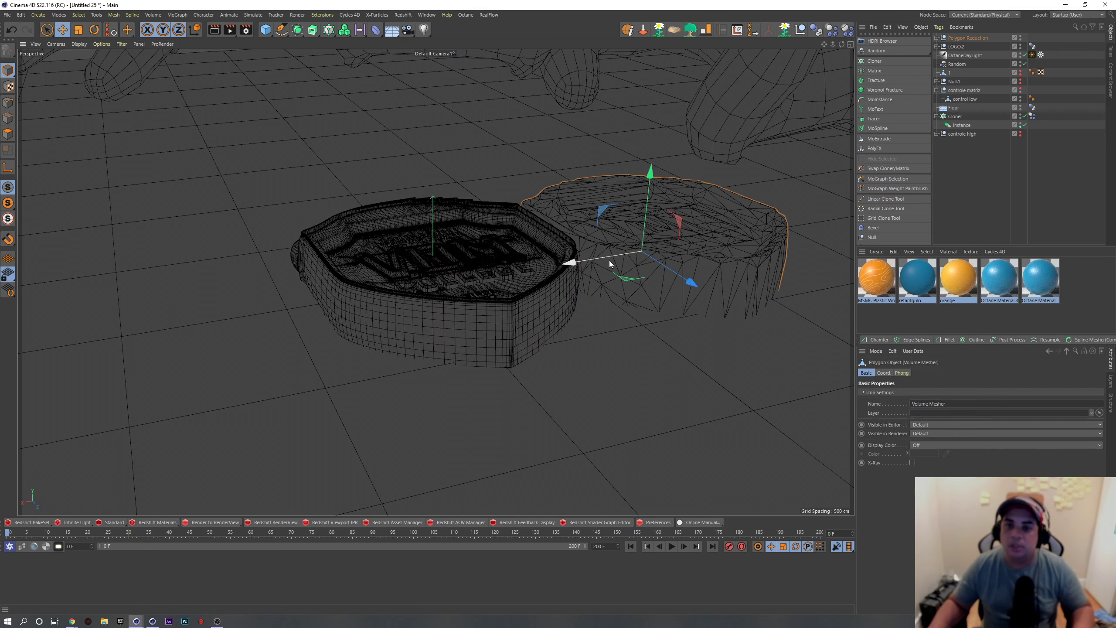
left_click_drag(609, 260, 399, 288)
Step: Undo the last move, expand Polygon Reduction, and select LOGO.2's Dynamics Body tag
key("ctrl+z")
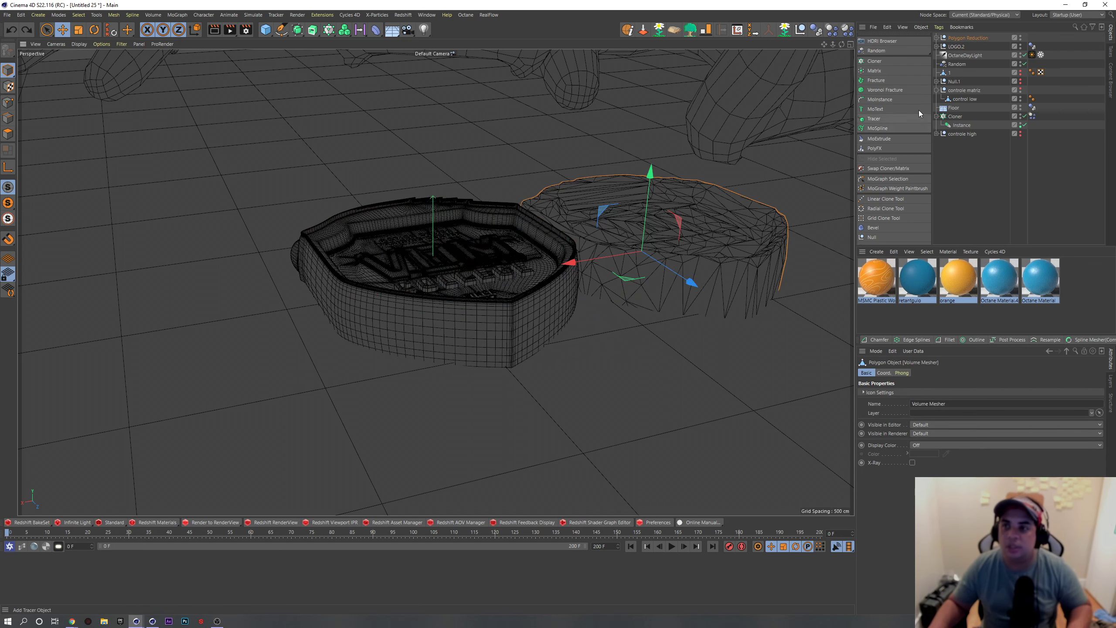
key("ctrl+z")
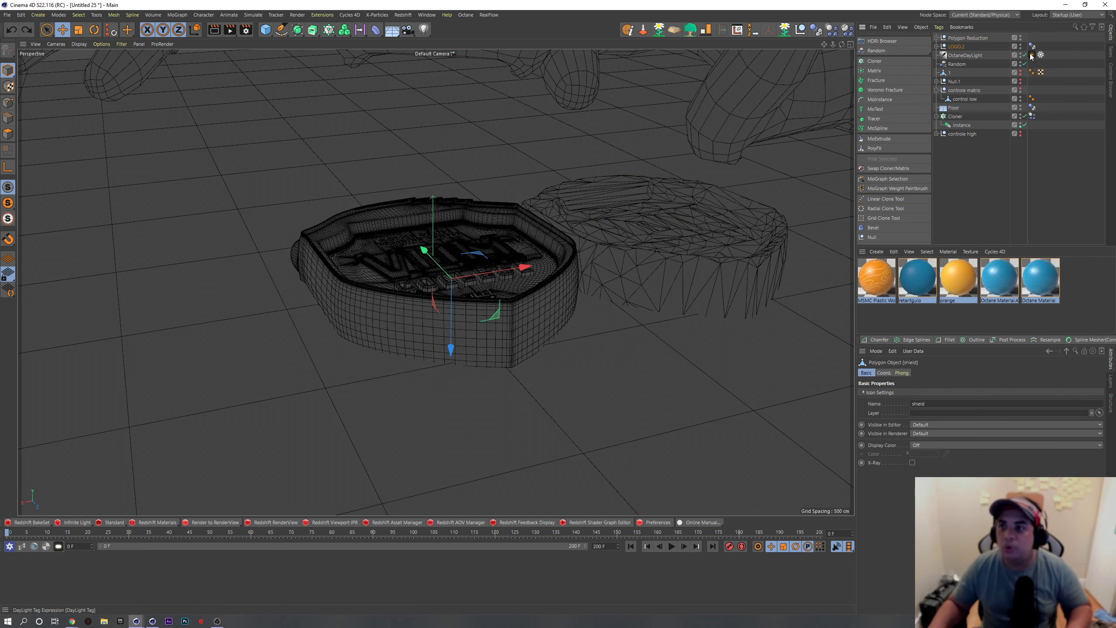
key("ctrl+y")
key("ctrl+y")
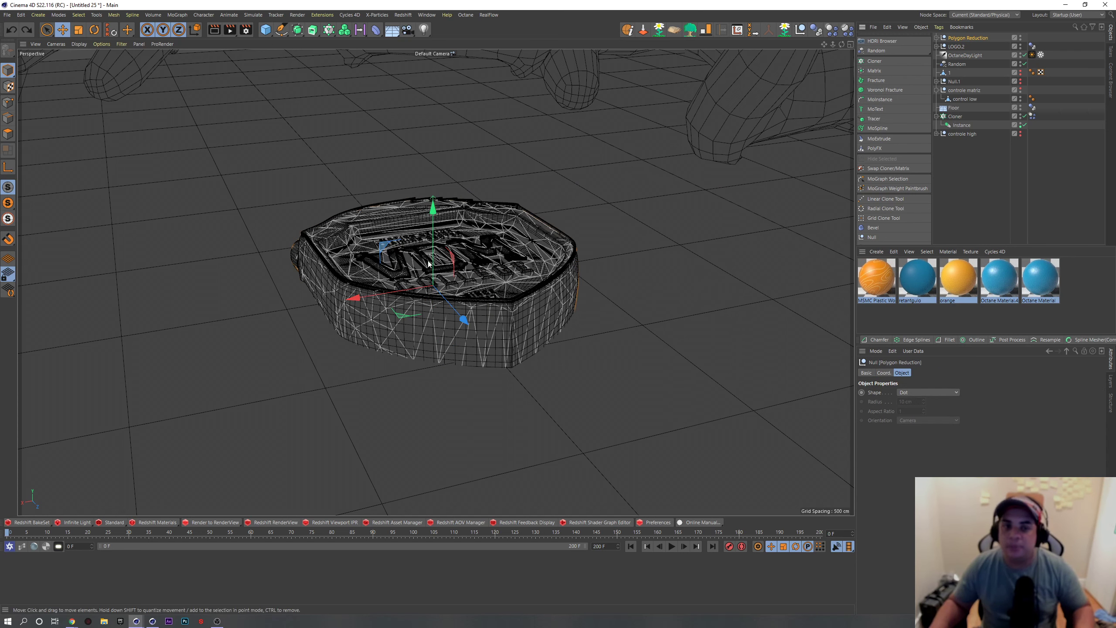
left_click(937, 38)
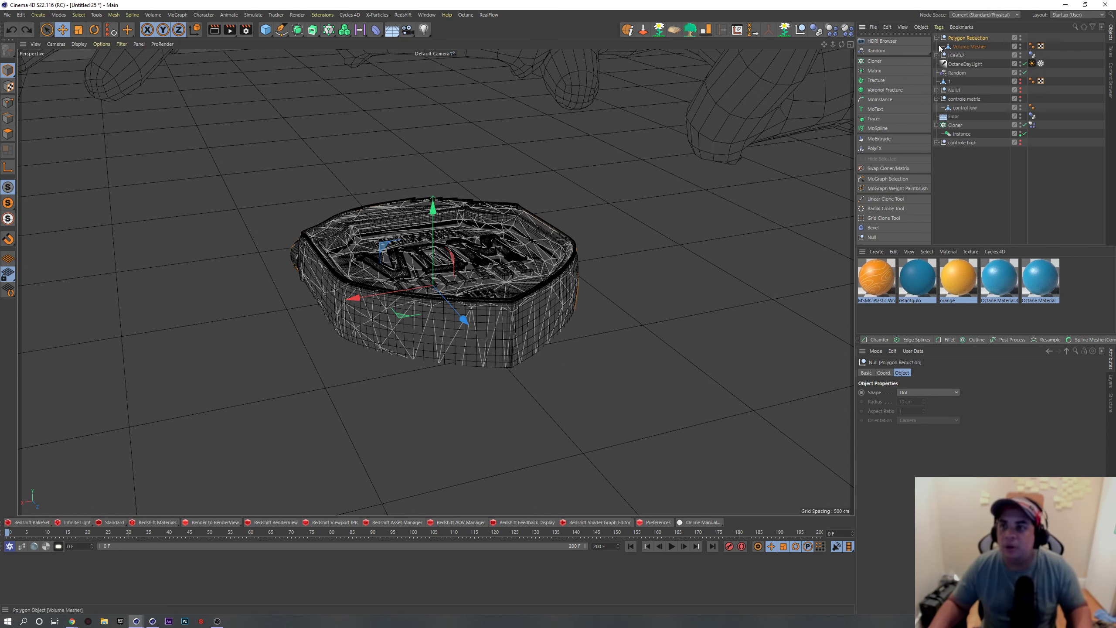
left_click(1021, 39)
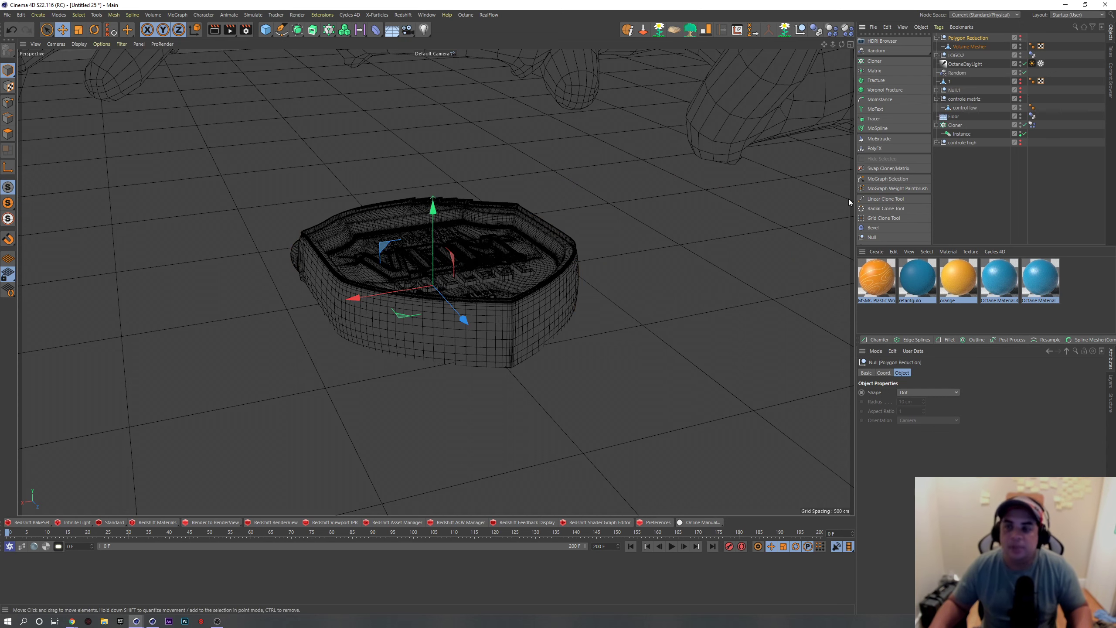
left_click(1031, 55)
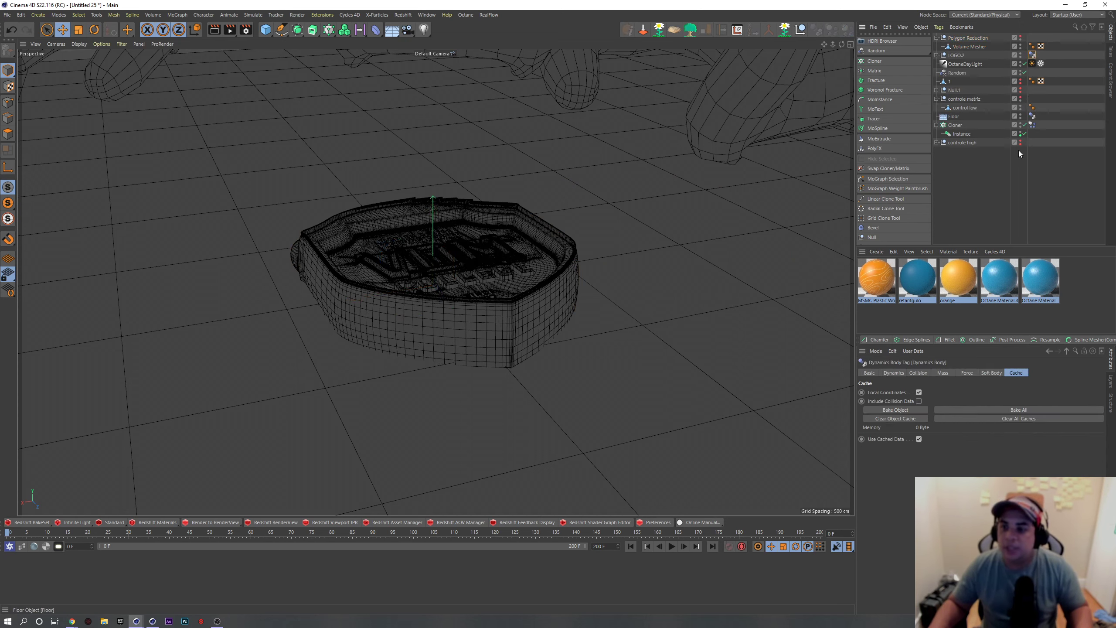
Step: Set LOGO.2's collision shape to Another Object using the mesh renamed 'logo low poly', then replay
left_click(920, 374)
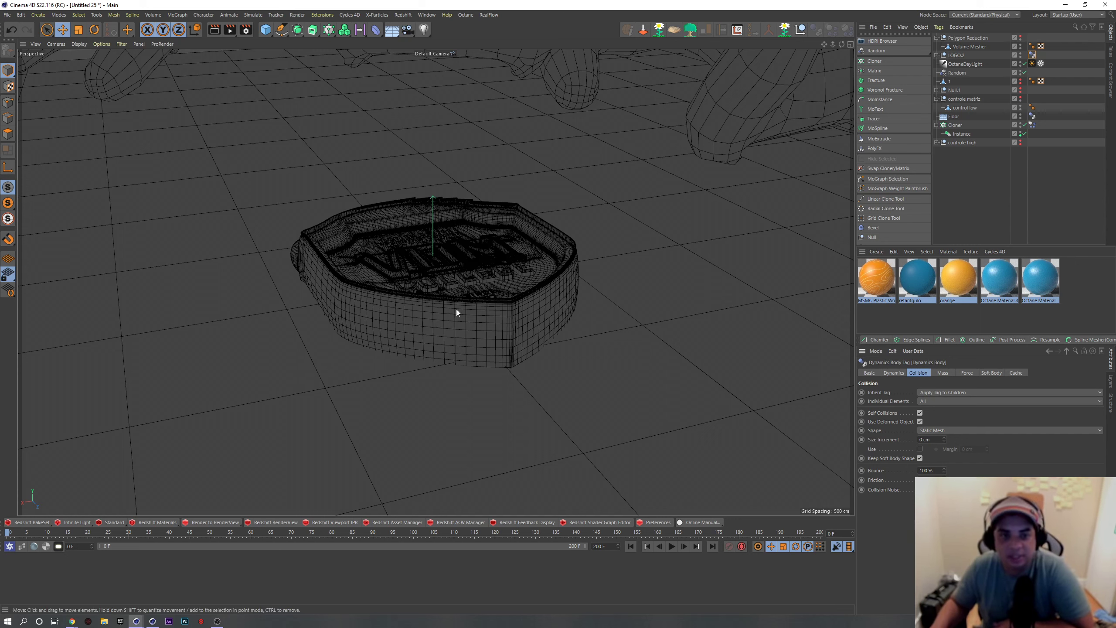
left_click(953, 431)
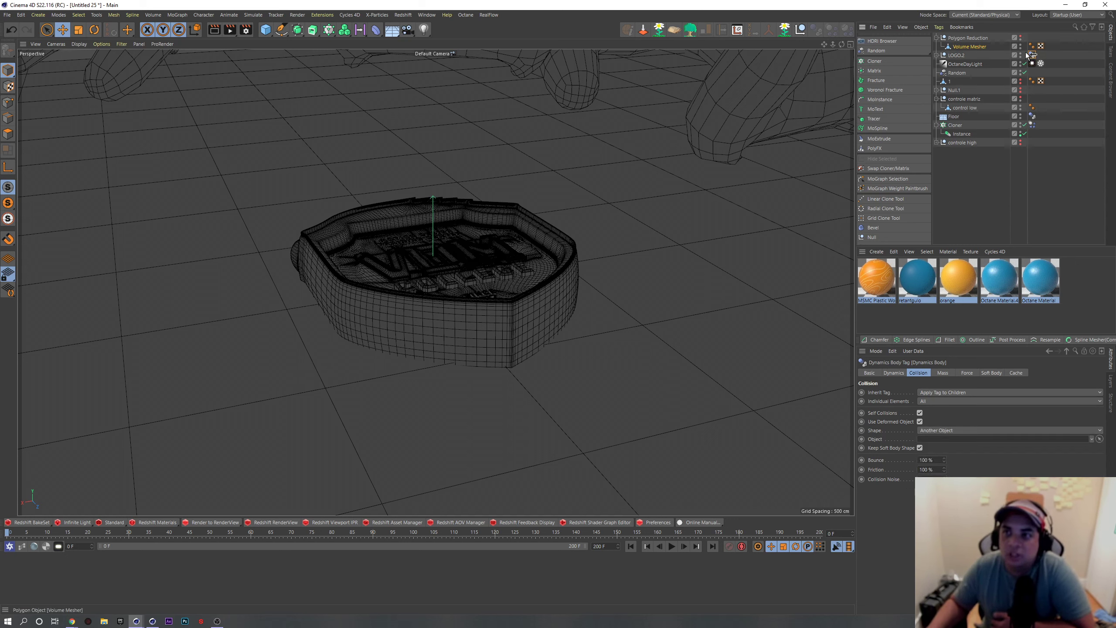
left_click(957, 47)
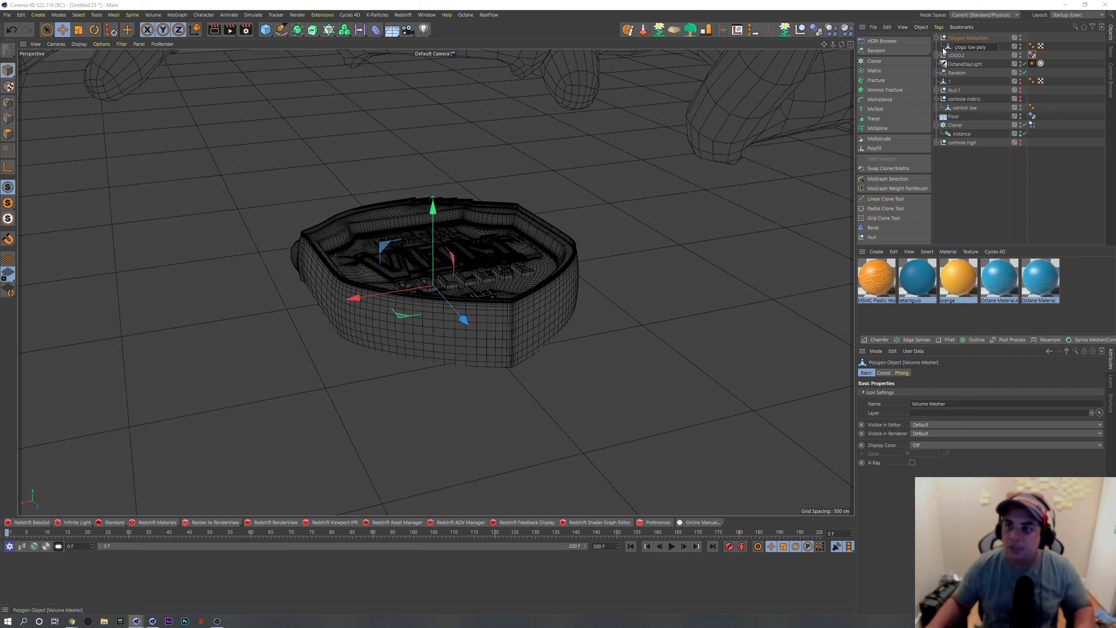
left_click(979, 201)
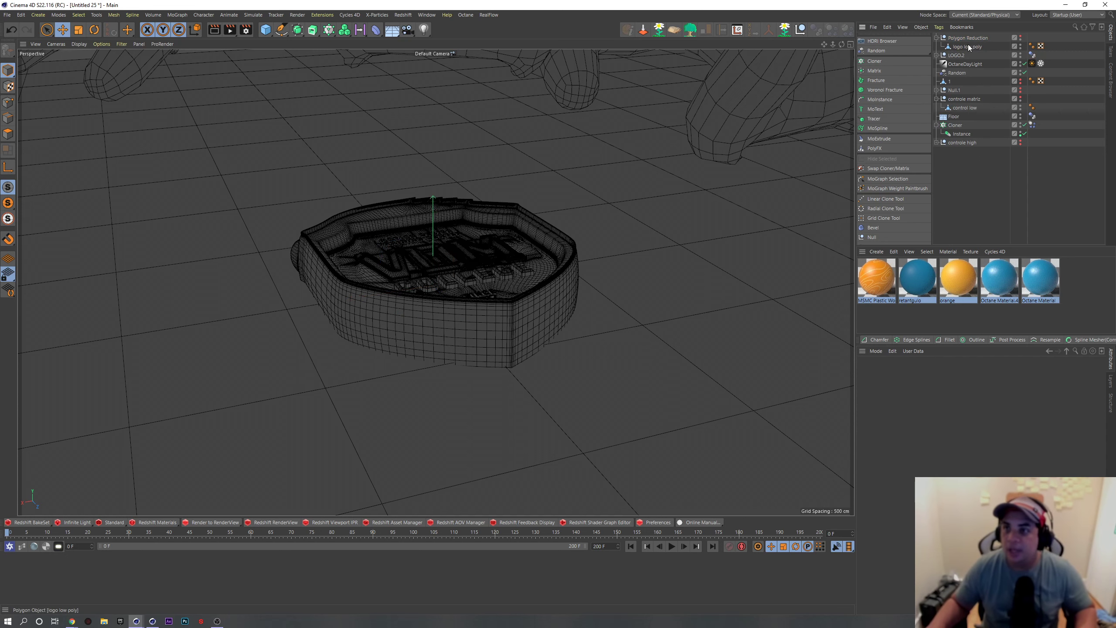
left_click(1032, 55)
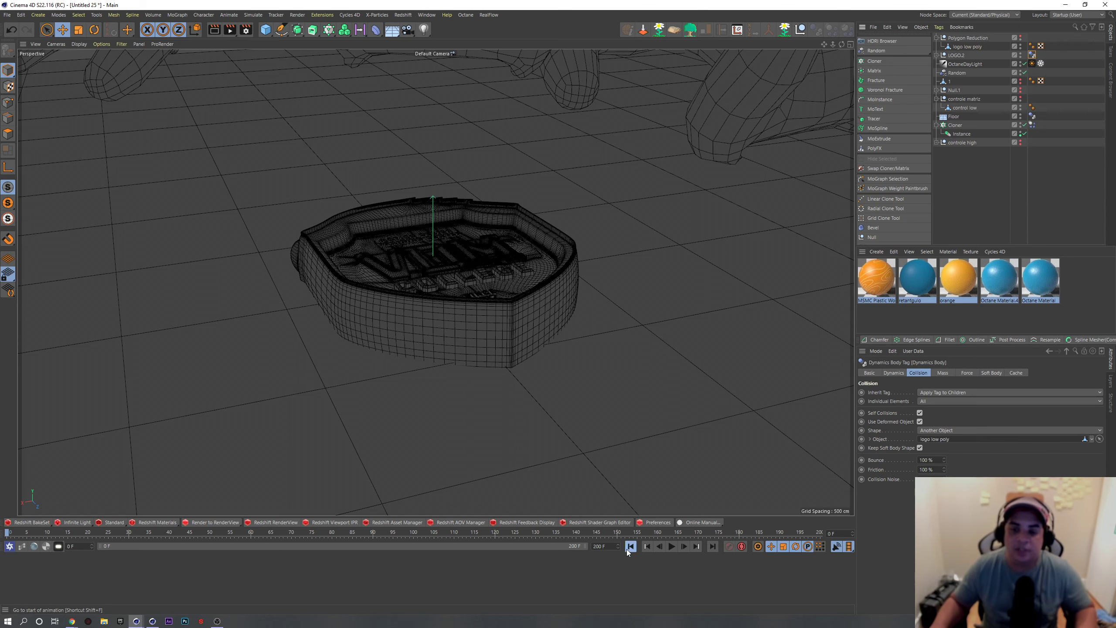
left_click(671, 546)
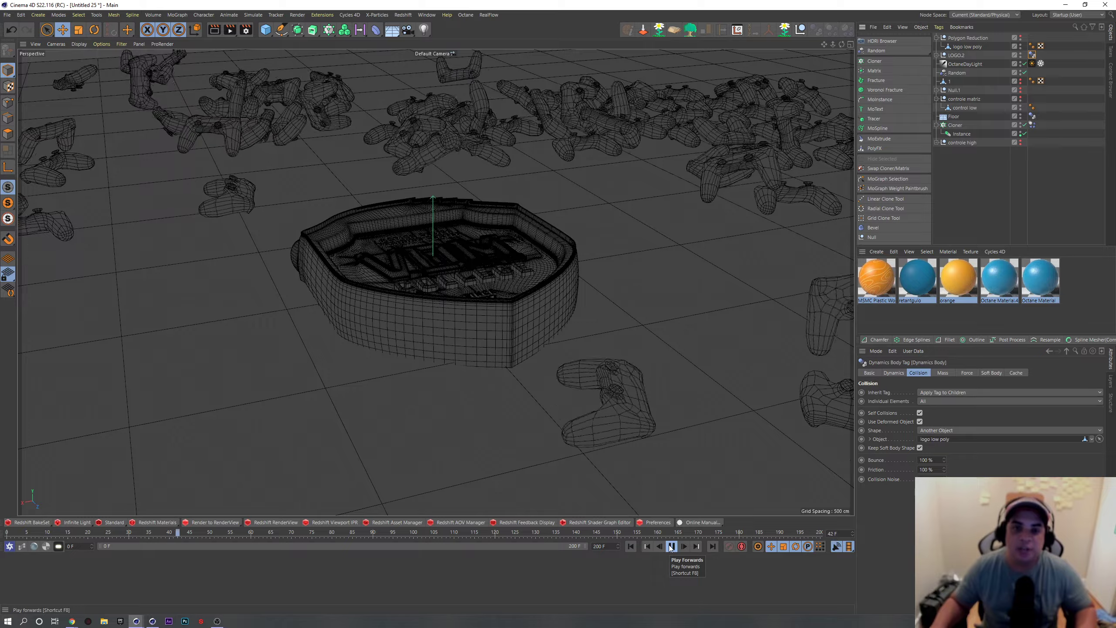
Step: Replay the drop simulation from frame 0 and watch the controllers land
mouse_move(557, 277)
left_mouse_down("alt")
mouse_move(524, 245)
mouse_move(504, 285)
mouse_move(585, 456)
left_mouse_up("alt")
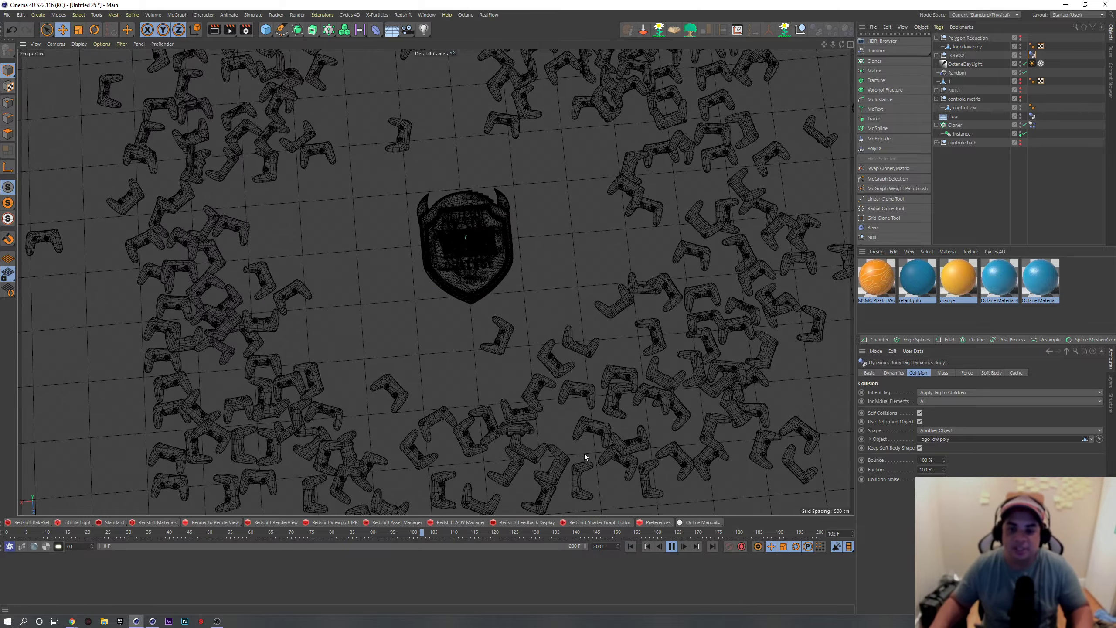
left_click(632, 547)
left_click(632, 546)
mouse_move(502, 341)
left_mouse_down("alt")
mouse_move(523, 207)
mouse_move(582, 353)
left_mouse_up("alt")
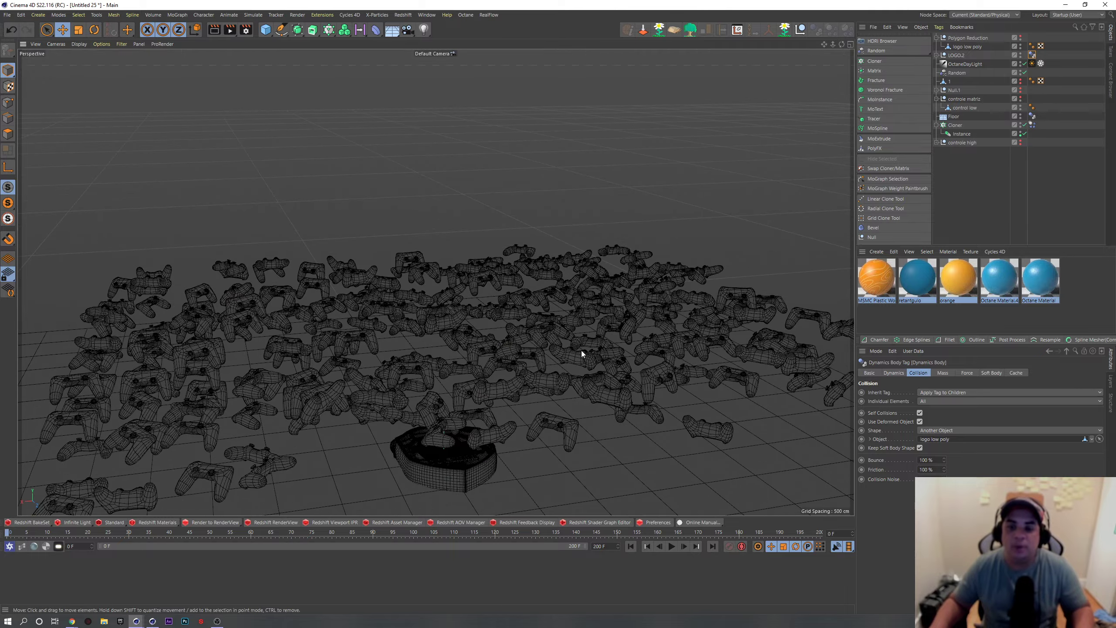
left_click(671, 547)
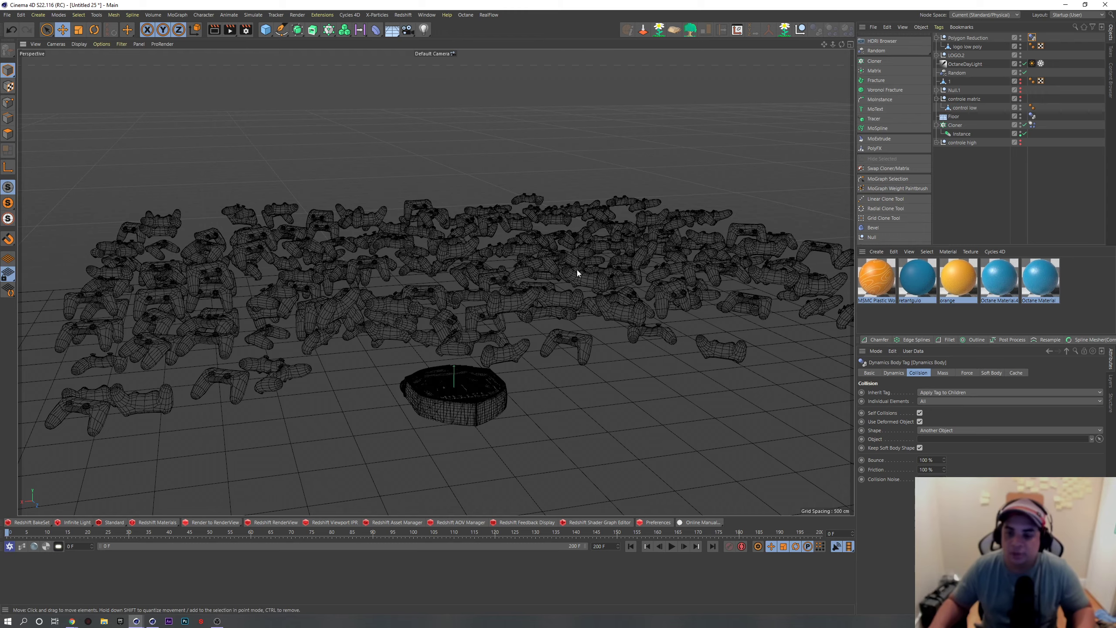
left_click(671, 546)
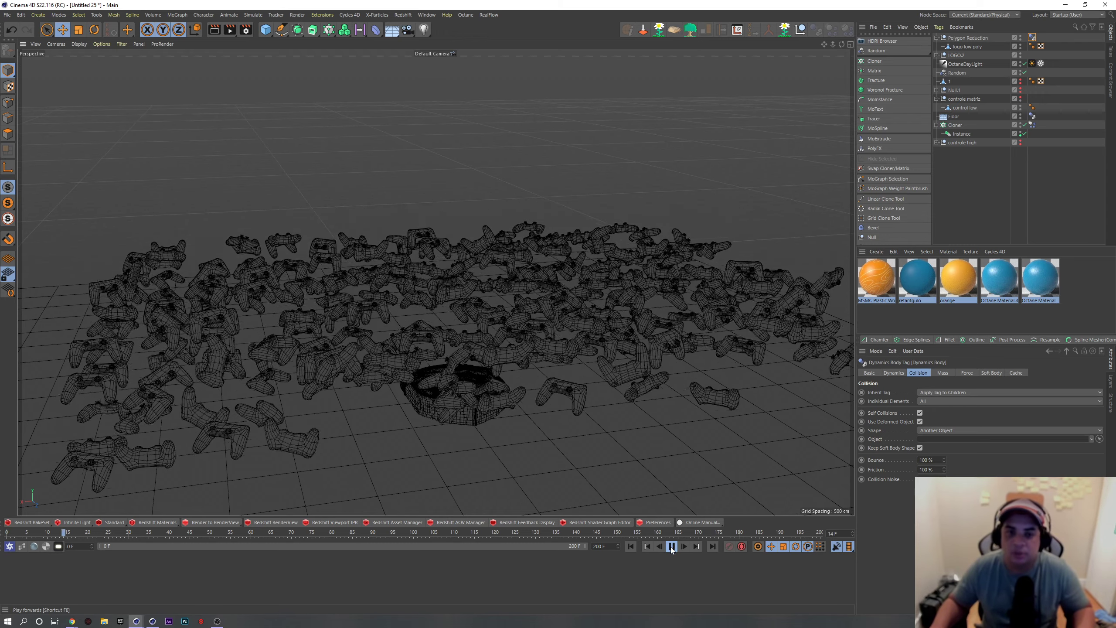
left_click_drag(463, 440, 463, 409, "alt")
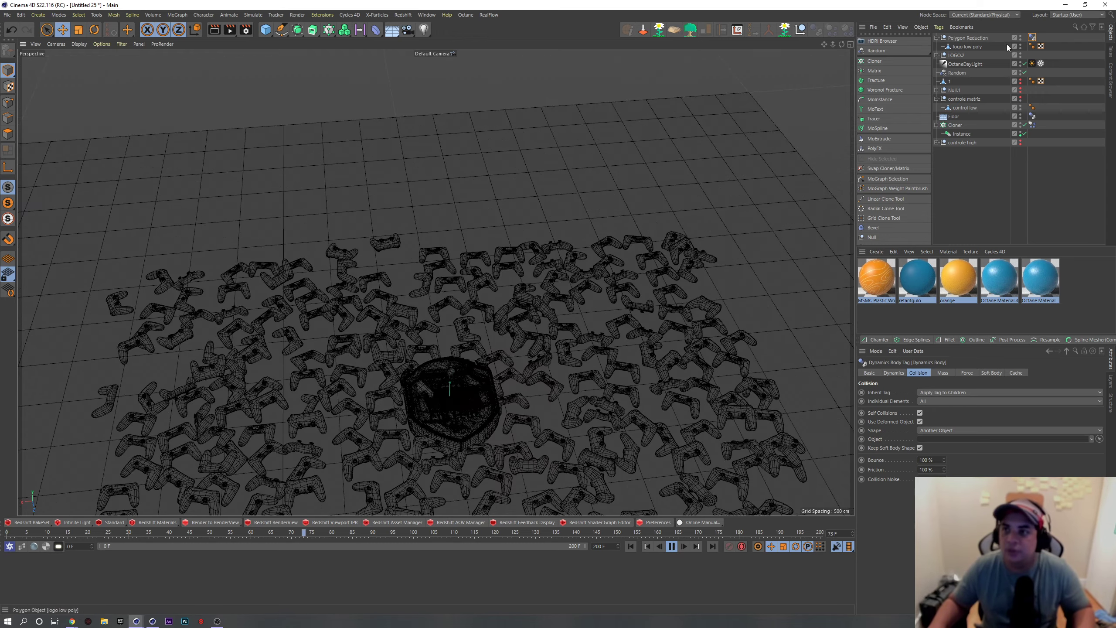
Step: Move 'logo low poly' out of Polygon Reduction and delete the Polygon Reduction object
left_click_drag(960, 40, 970, 39)
left_click(968, 46)
key("Delete")
left_click(963, 38)
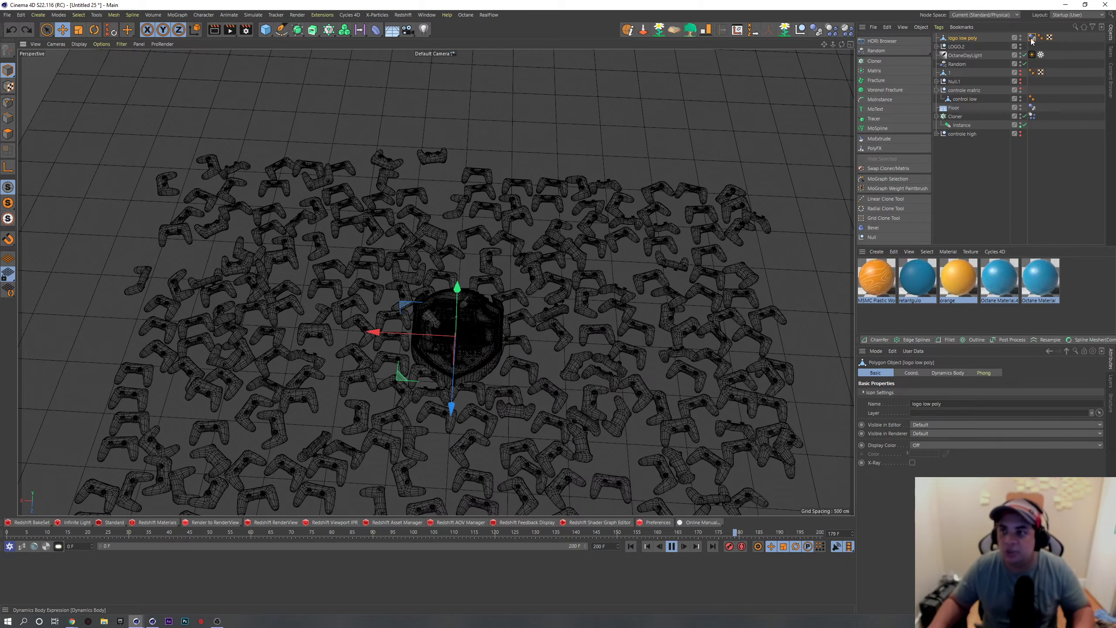
Step: Switch the Dynamics Body collision Shape to Automatic, replay, and nudge the logo along X and back
left_click(1032, 37)
left_click(929, 430)
left_click(929, 439)
left_click(632, 547)
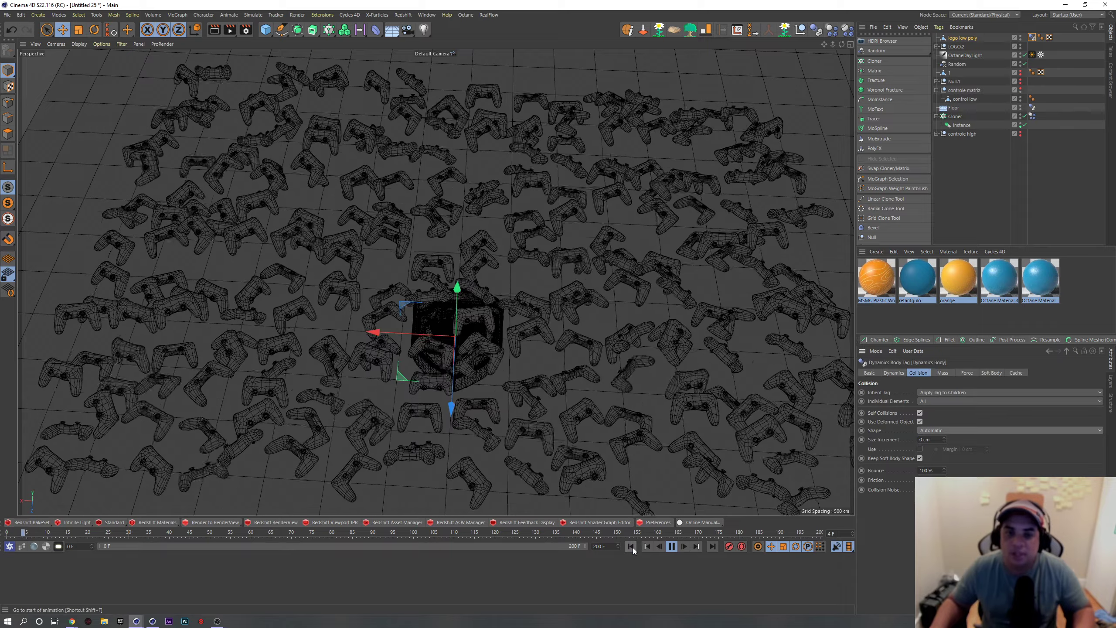
mouse_move(475, 347)
left_mouse_down("alt")
mouse_move(549, 267)
mouse_move(435, 391)
left_mouse_up("alt")
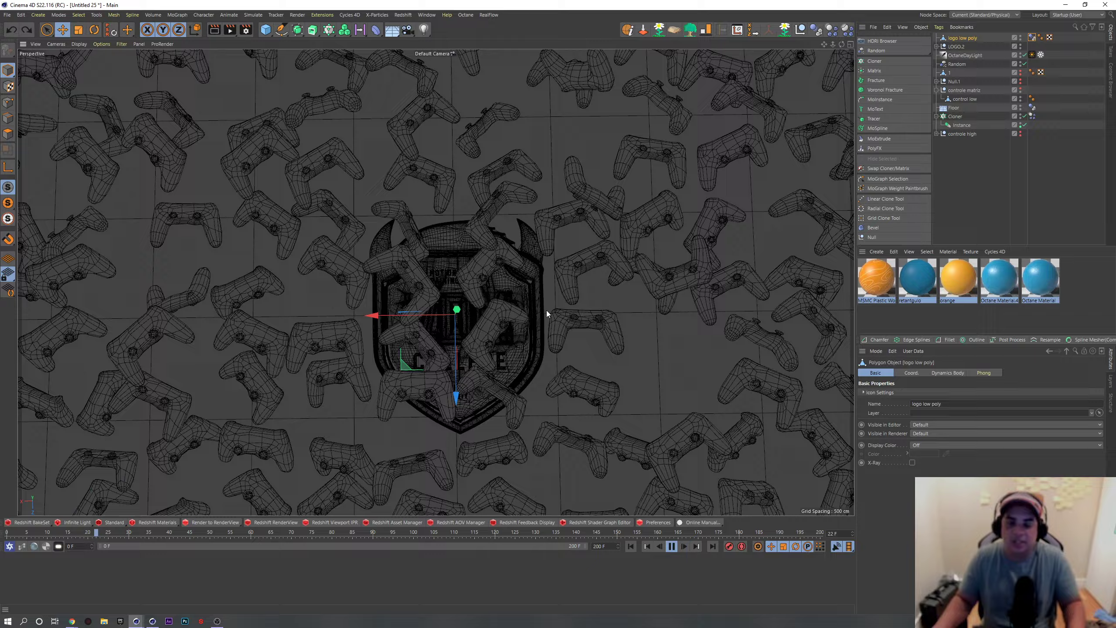
left_click_drag(439, 316, 365, 326)
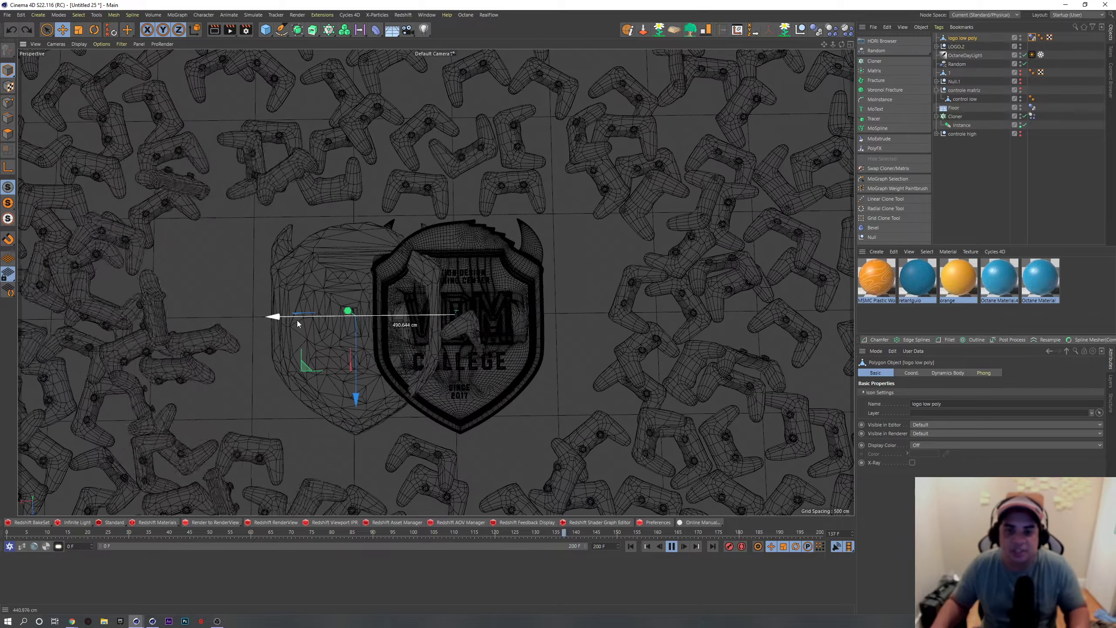
left_click_drag(365, 327, 402, 320)
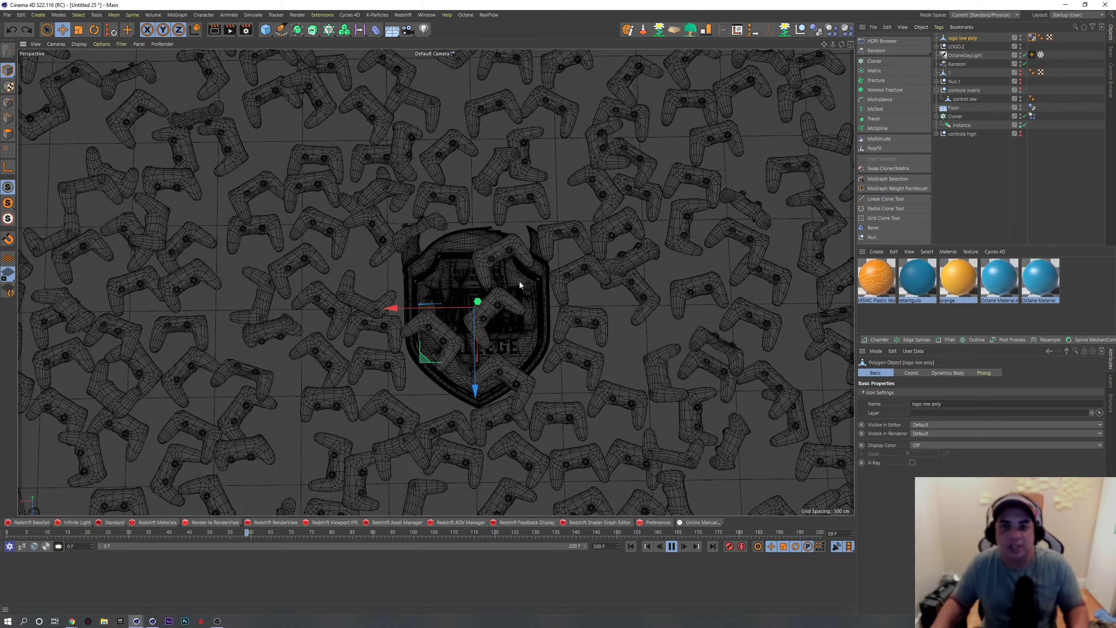
scroll(520, 281, "down", 2)
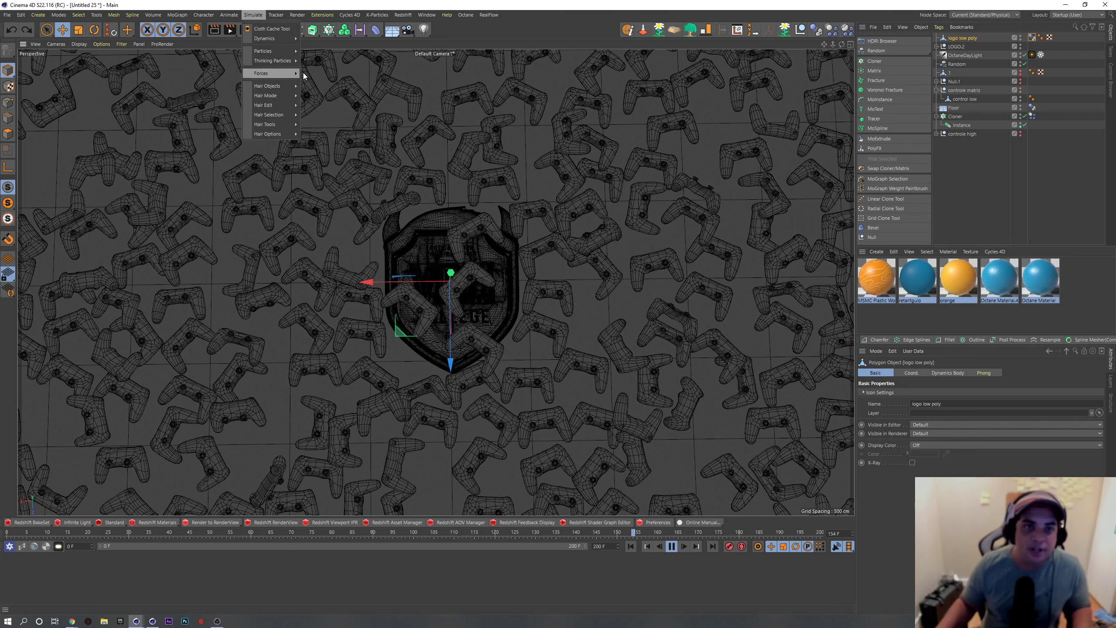
Step: Add an Attractor force, set its Strength to 1500, then 15000, replaying each time
left_click(324, 78)
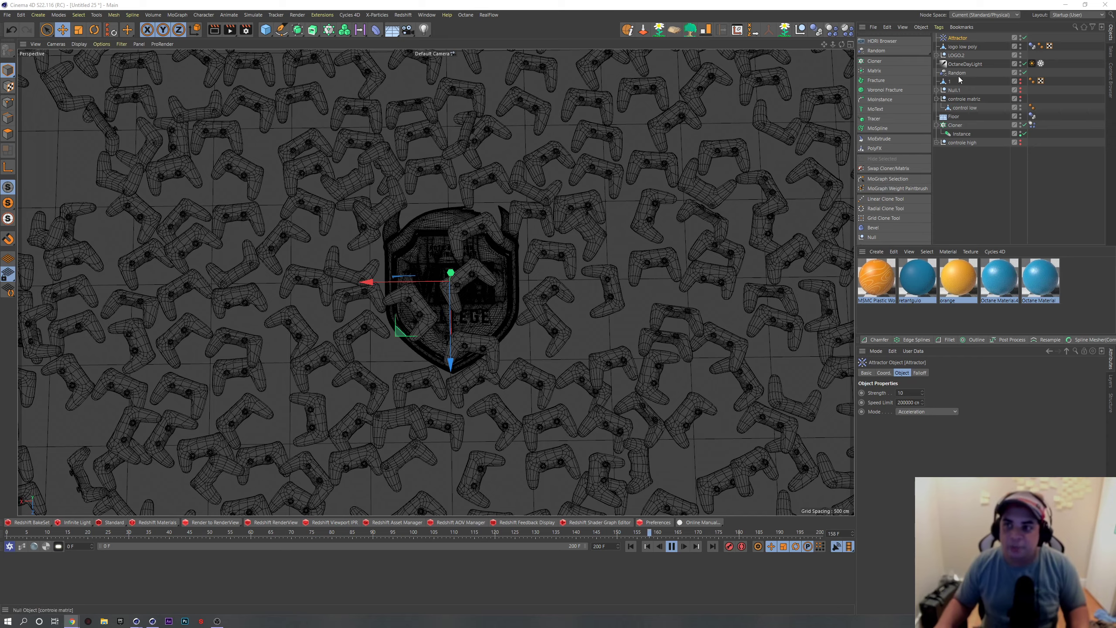
left_click(906, 393)
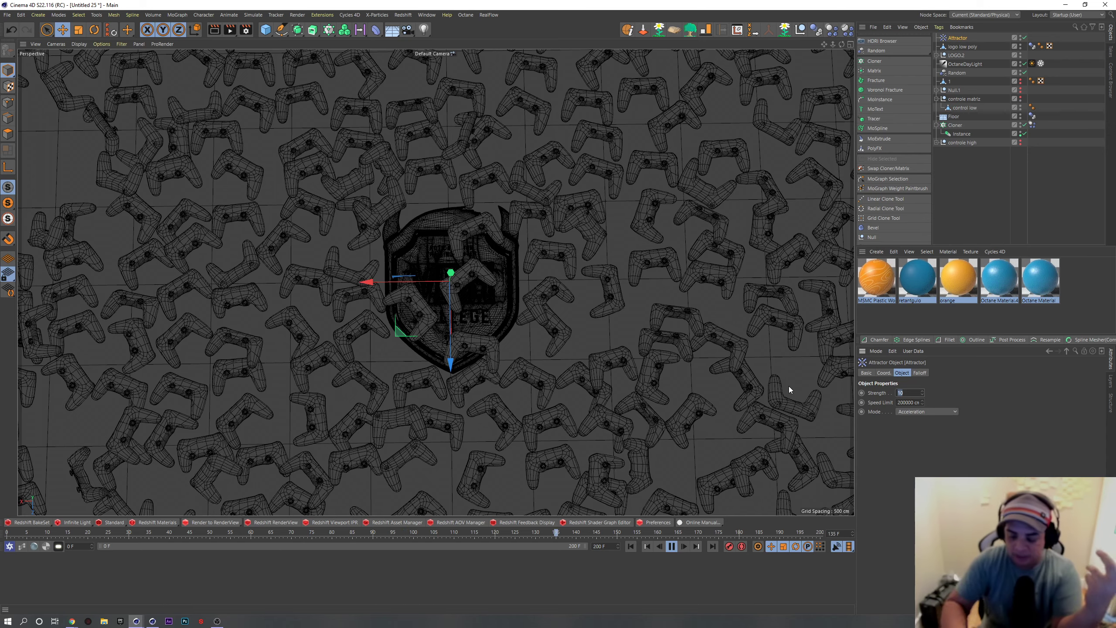
type("1500")
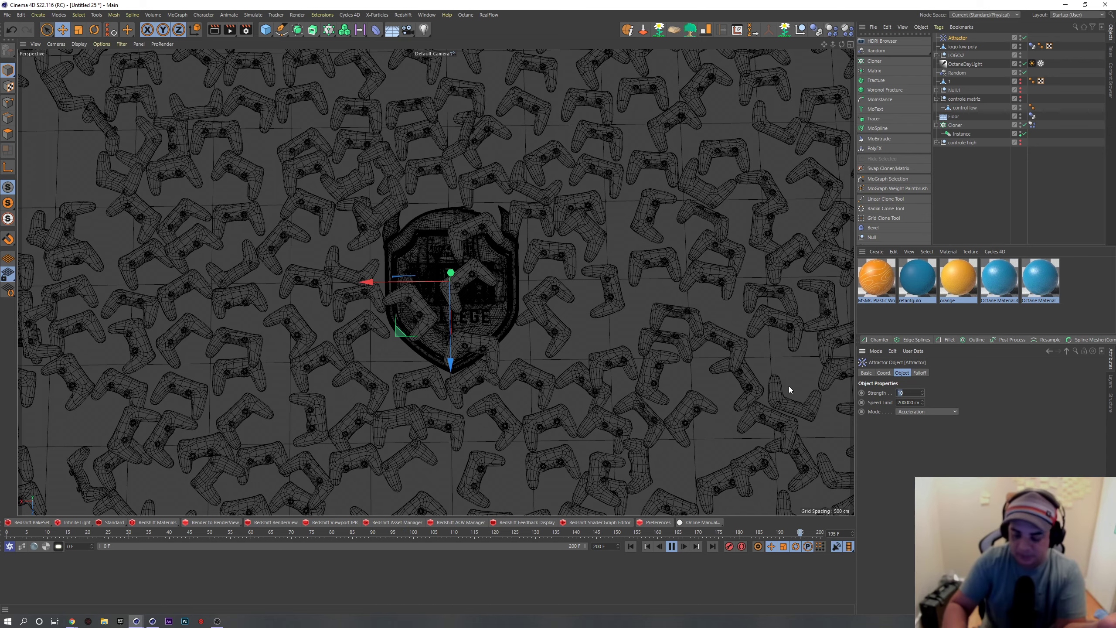
key("Return")
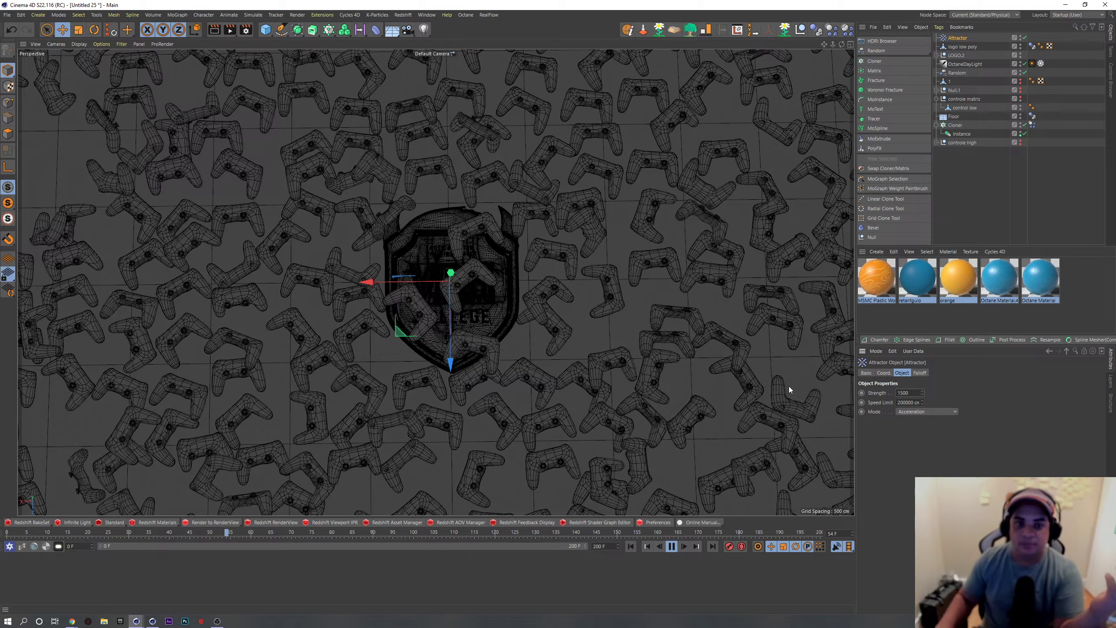
left_click(631, 546)
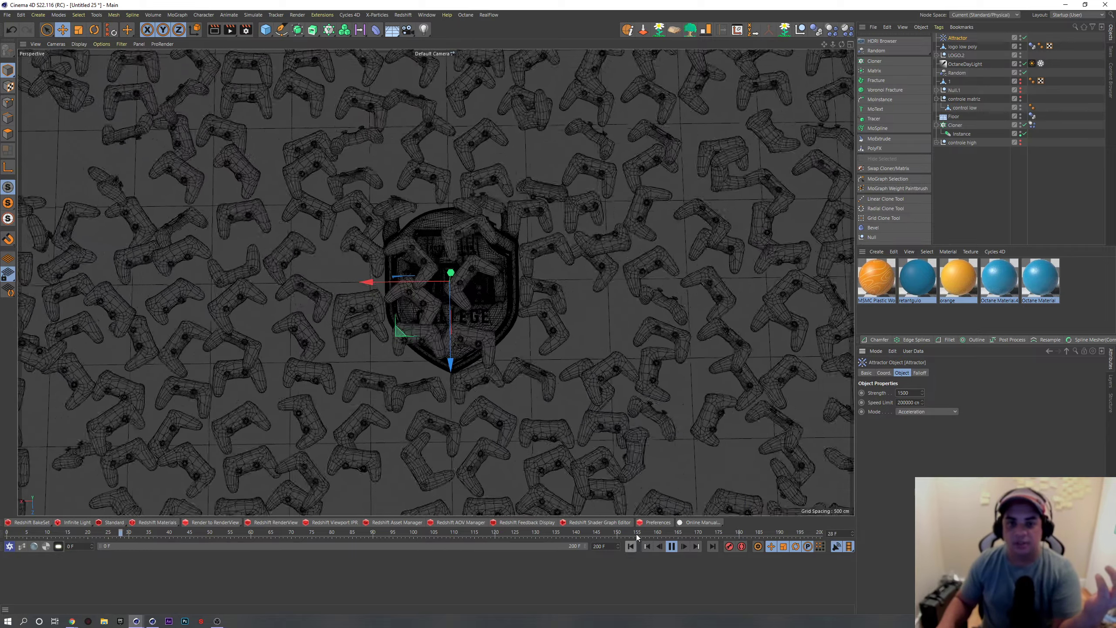
type("0")
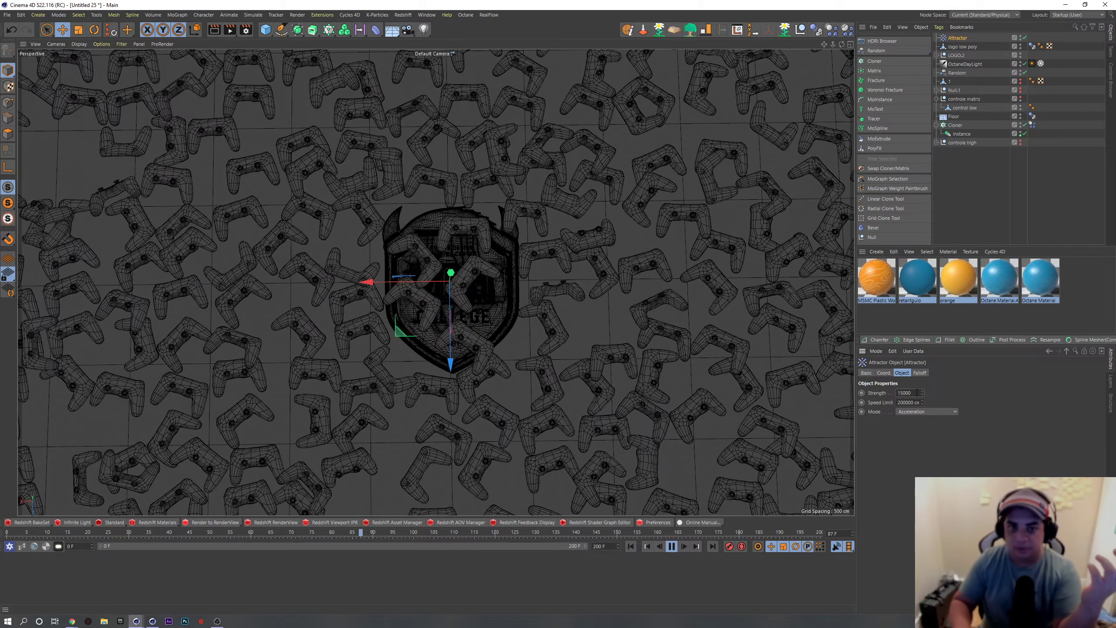
left_click(631, 548)
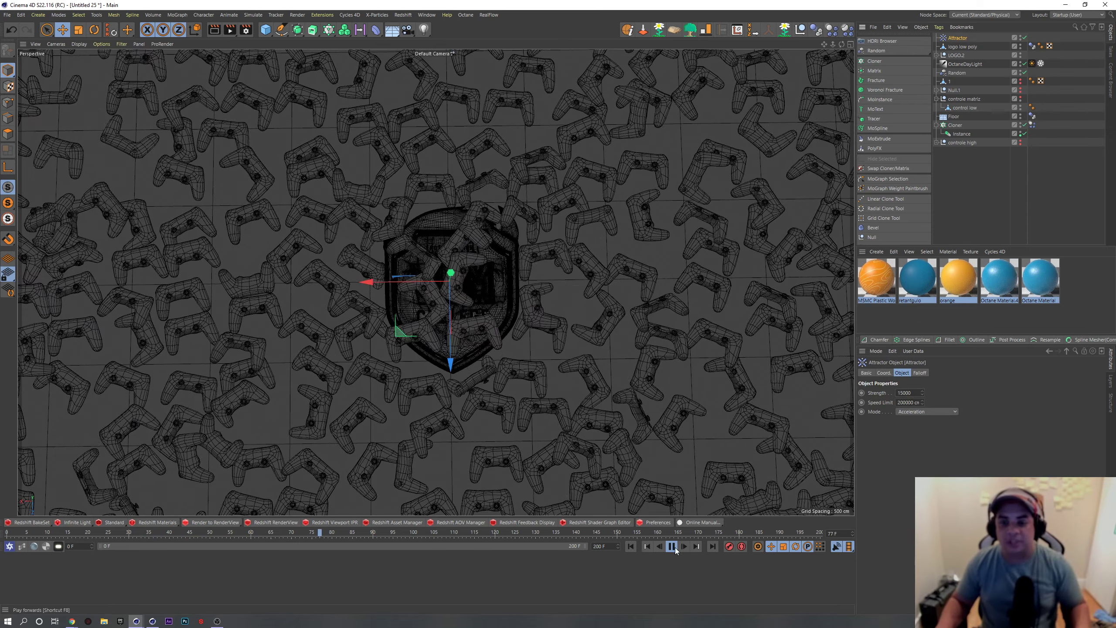
Step: Raise the Attractor Strength to 150000 and replay, orbiting to watch clones gather at the logo
left_click_drag(572, 274, 474, 258, "alt")
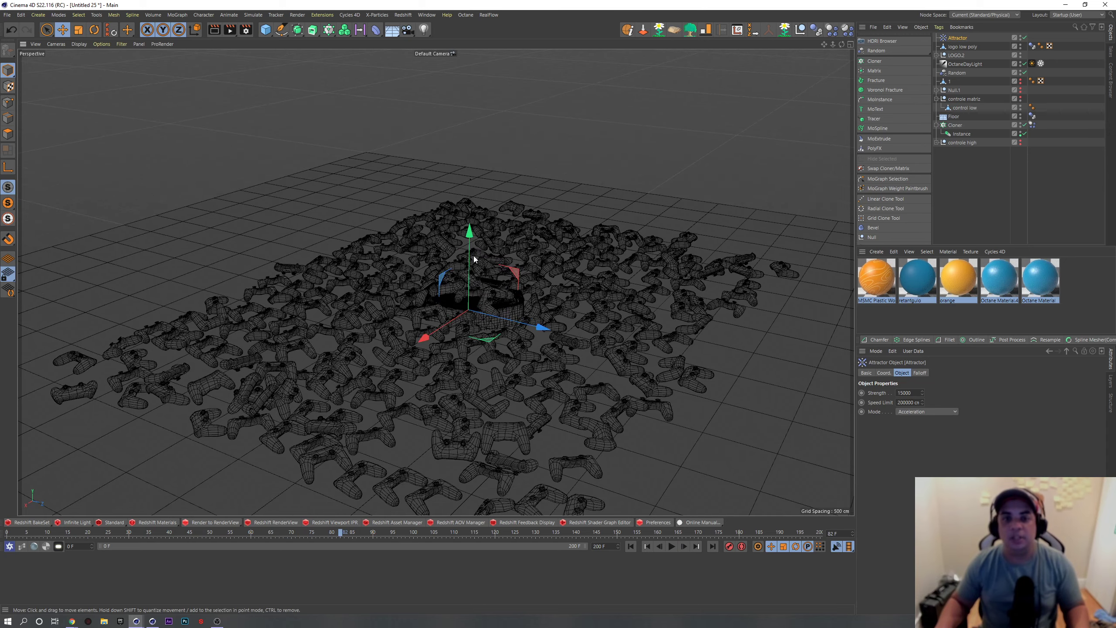
left_click(631, 545)
left_click(672, 546)
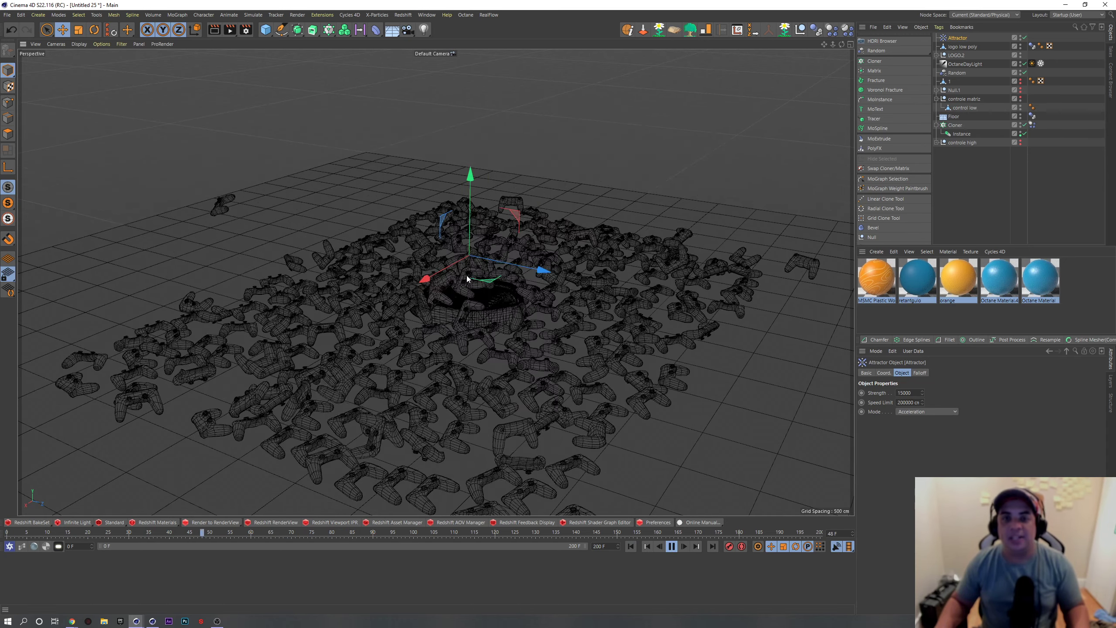
left_click_drag(467, 275, 367, 348, "alt")
scroll(546, 264, "up", 3)
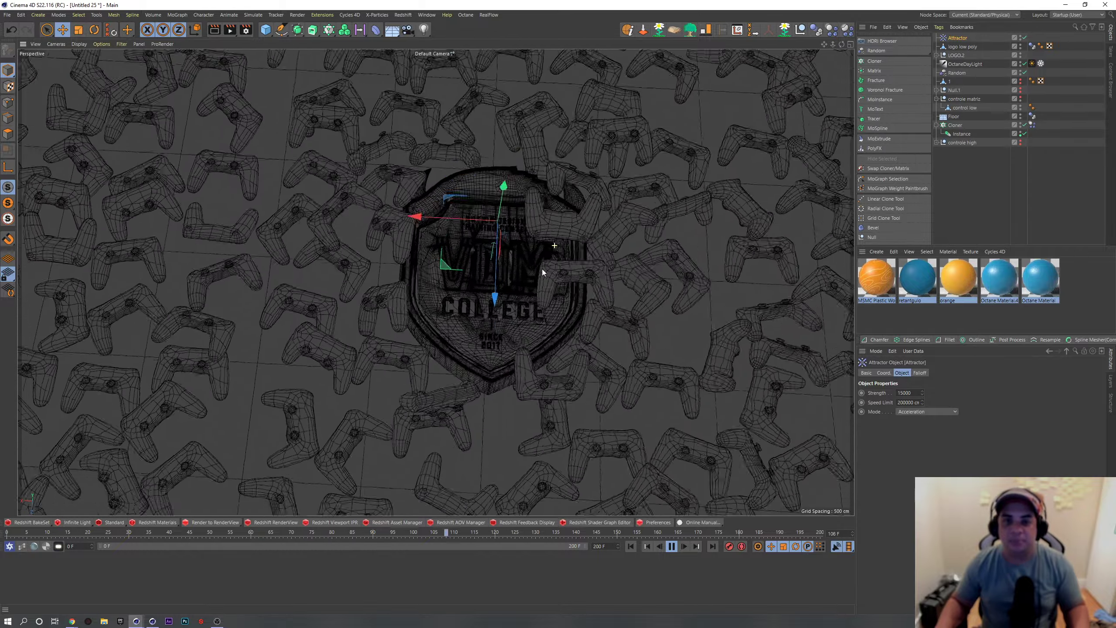
mouse_move(546, 292)
left_mouse_down("alt")
mouse_move(517, 262)
mouse_move(678, 320)
left_mouse_up("alt")
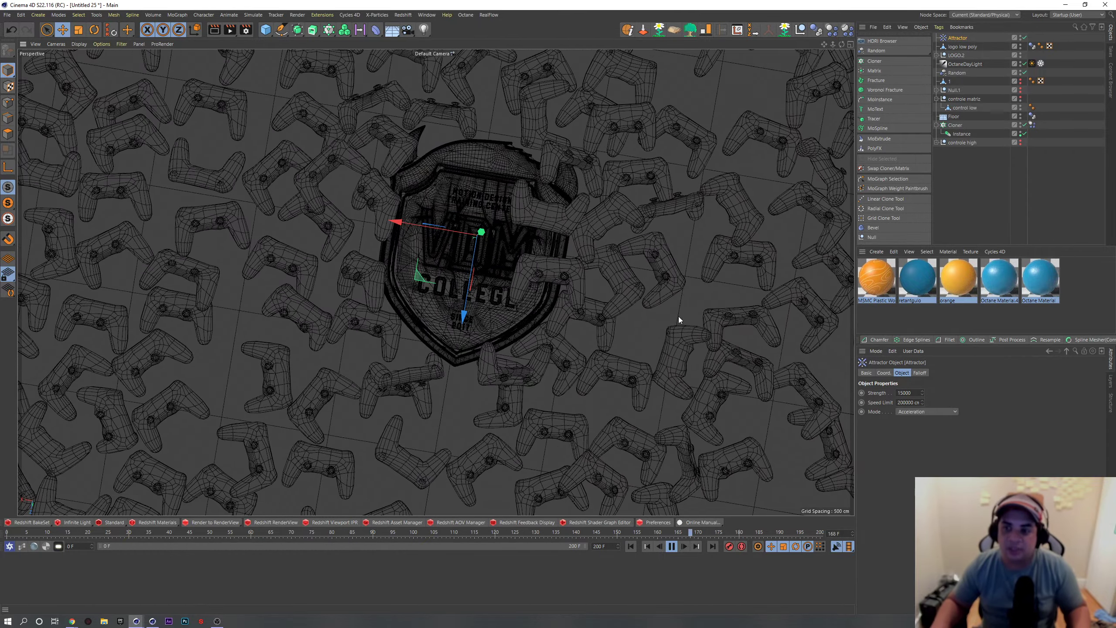
type("0")
key("Return")
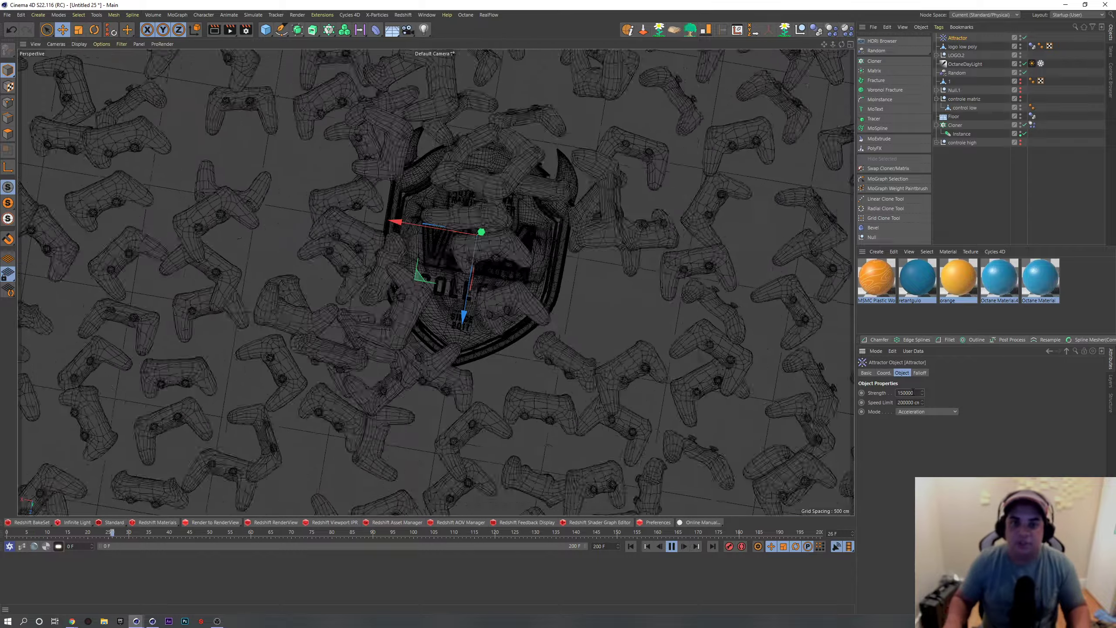
mouse_move(802, 269)
left_mouse_down("alt")
mouse_move(566, 264)
mouse_move(611, 216)
mouse_move(548, 333)
mouse_move(605, 247)
mouse_move(584, 223)
mouse_move(572, 350)
mouse_move(609, 337)
mouse_move(584, 273)
mouse_move(546, 327)
mouse_move(573, 241)
mouse_move(583, 274)
mouse_move(606, 288)
mouse_move(596, 328)
mouse_move(484, 302)
mouse_move(468, 286)
mouse_move(482, 282)
left_mouse_up("alt")
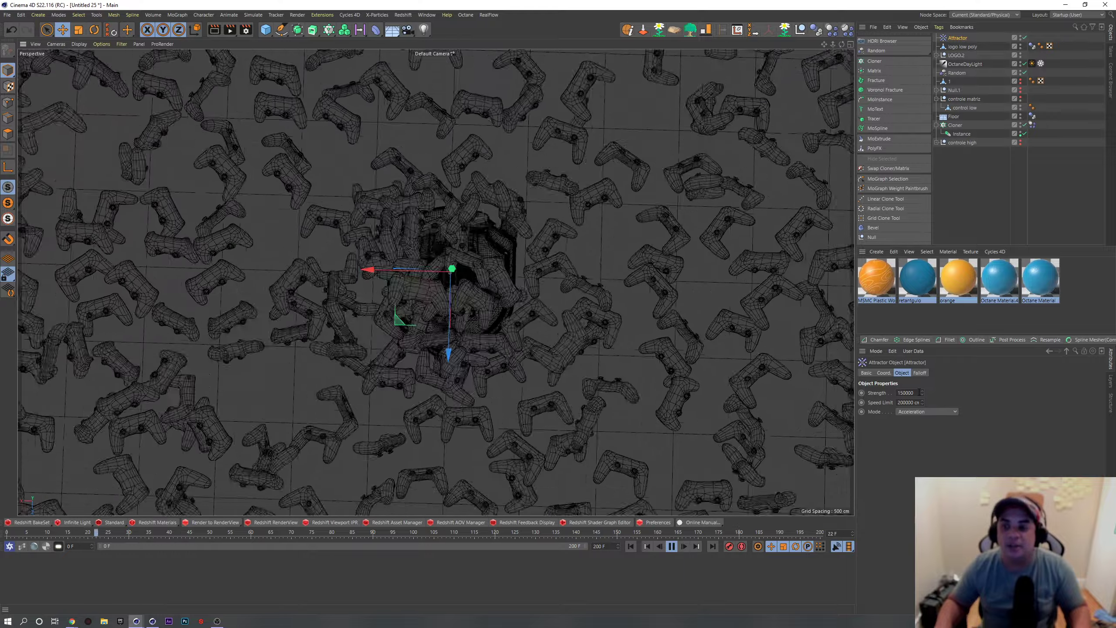
key("Return")
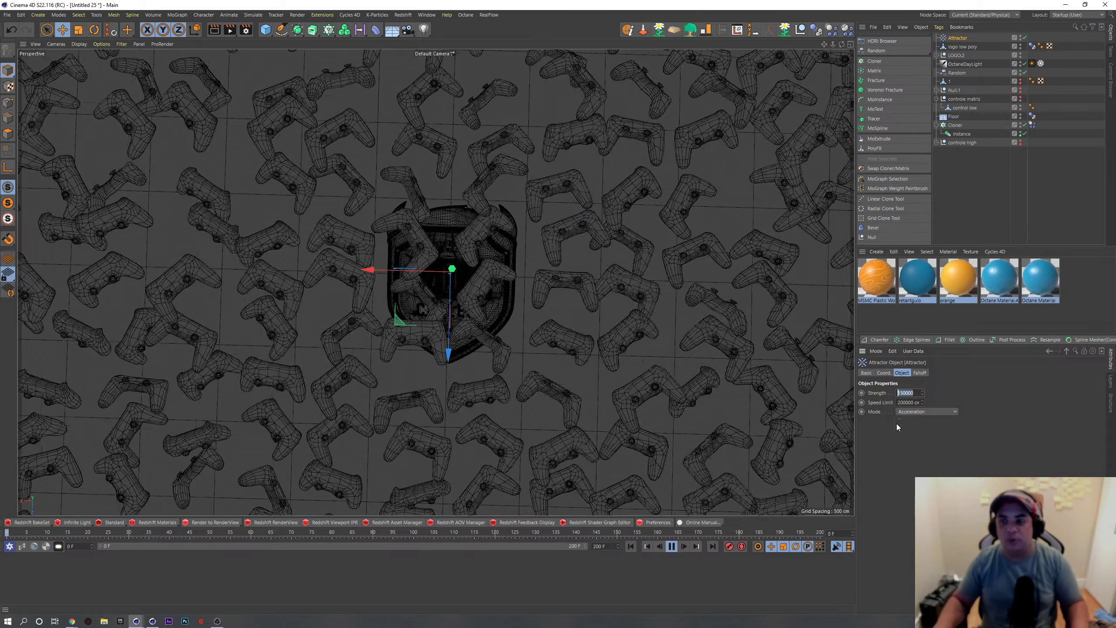
Step: Make the Attractor Strength negative (-20000) so the controllers push away from the shield
key("BackSpace")
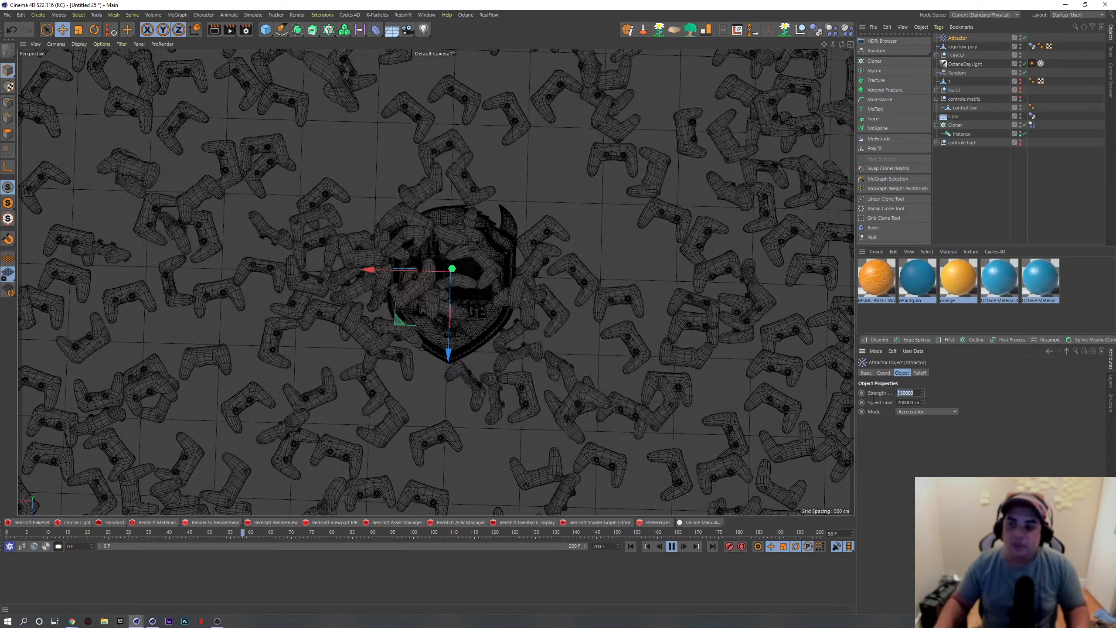
type("-1500")
key("Return")
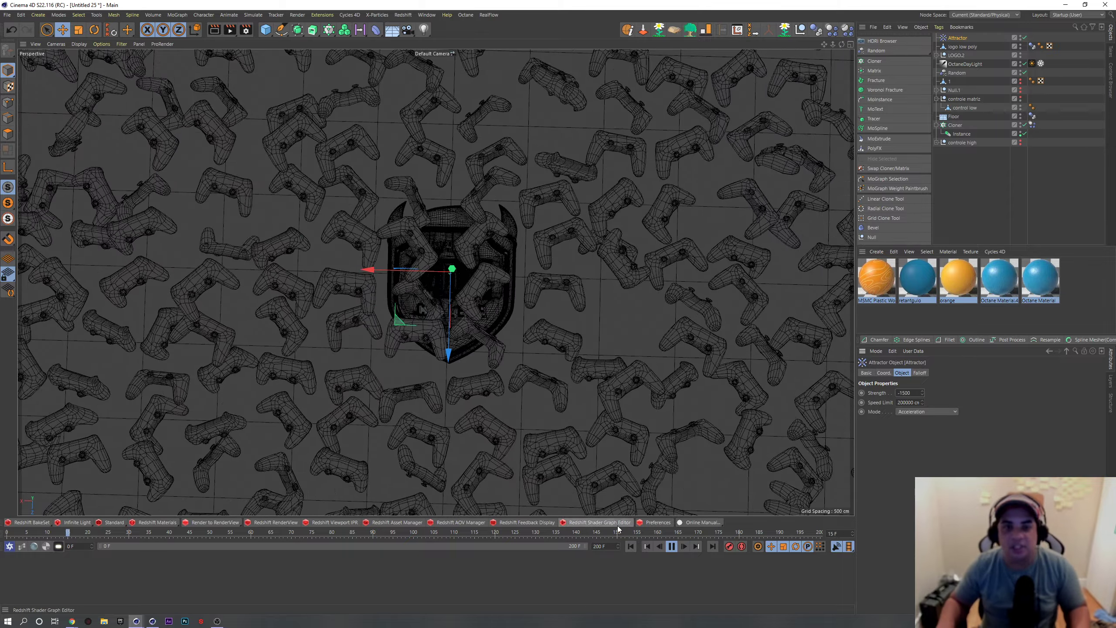
left_click(912, 393)
type("0000")
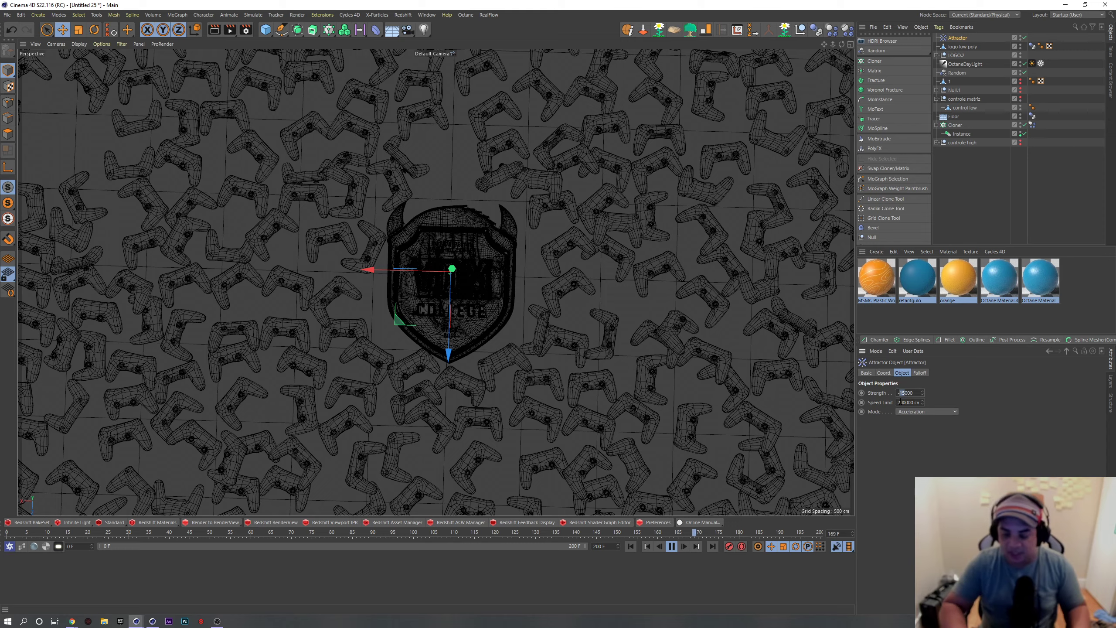
key("BackSpace")
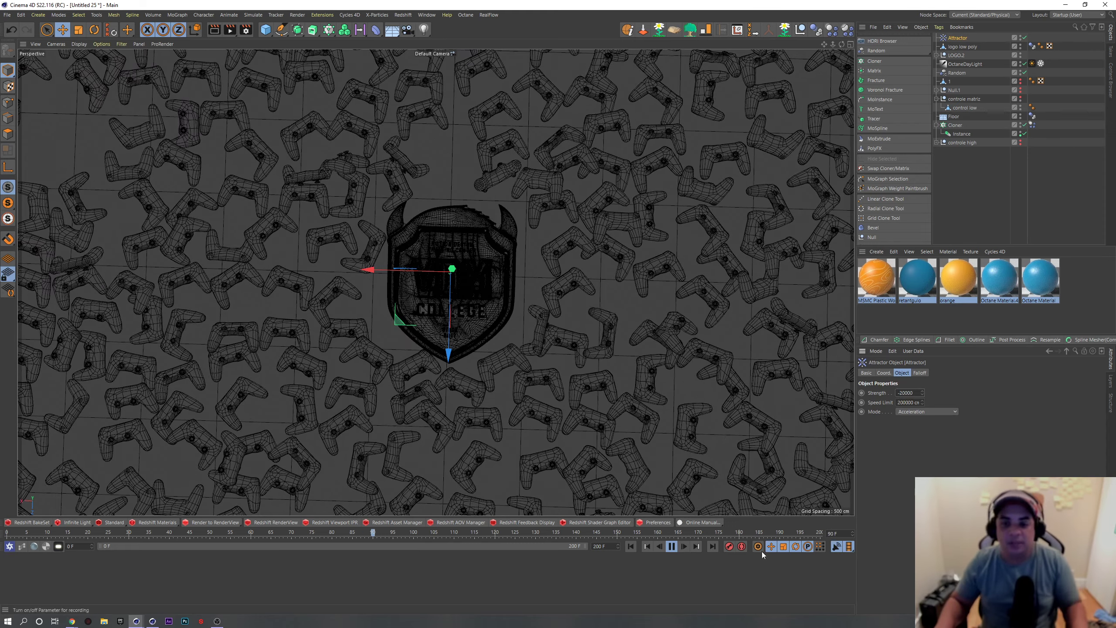
Step: Replay the simulation from the start and select the Cloner to show its settings
left_click(631, 550)
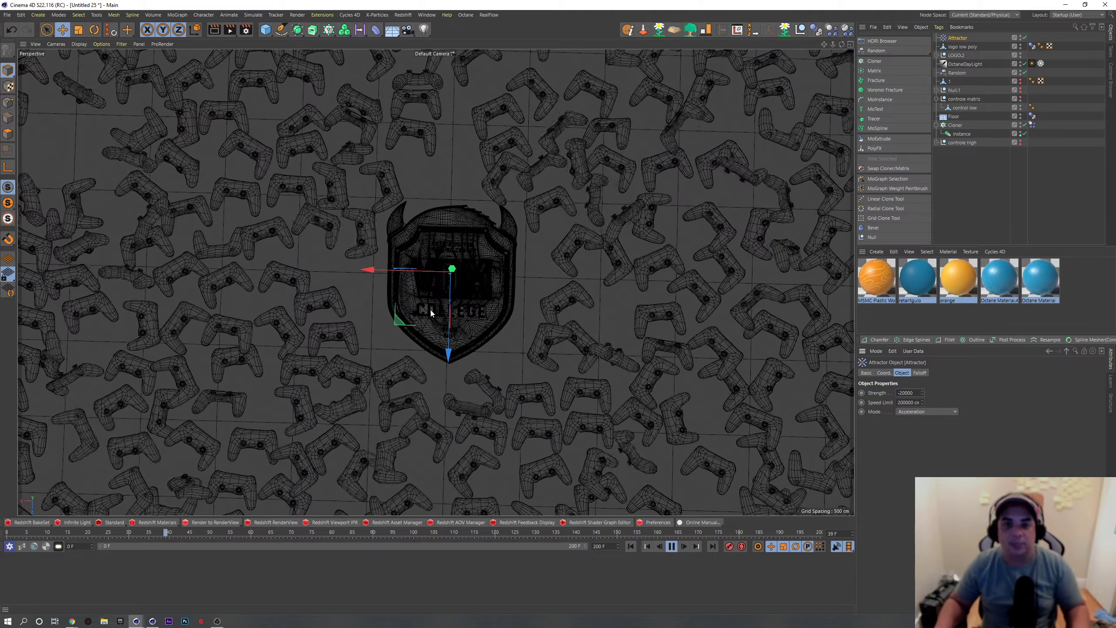
middle_click_drag(516, 266, 514, 286, "alt")
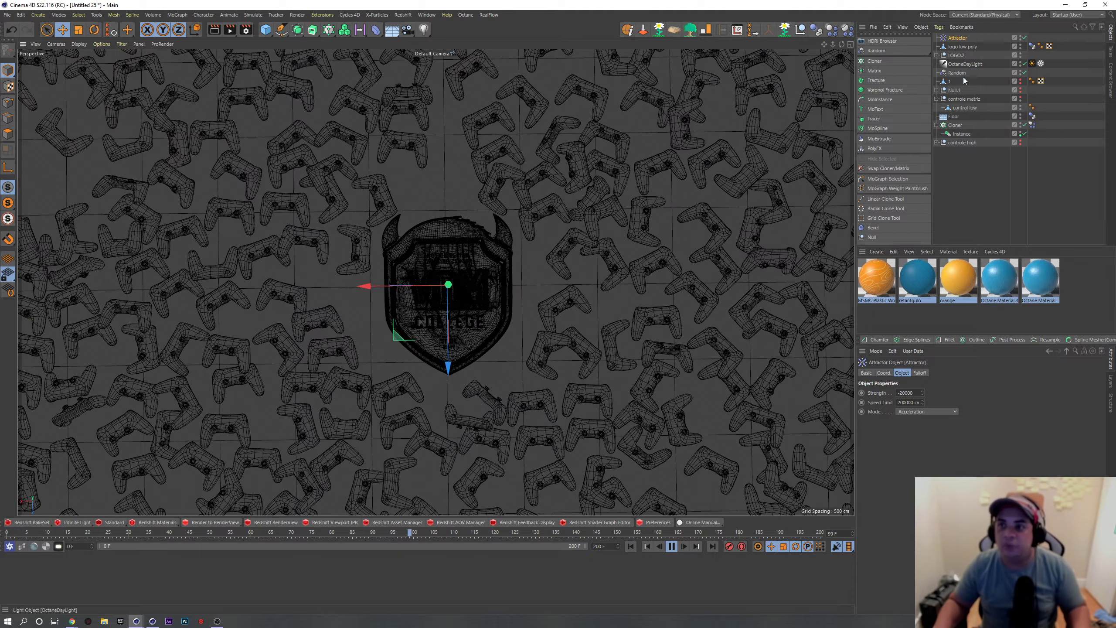
left_click(957, 127)
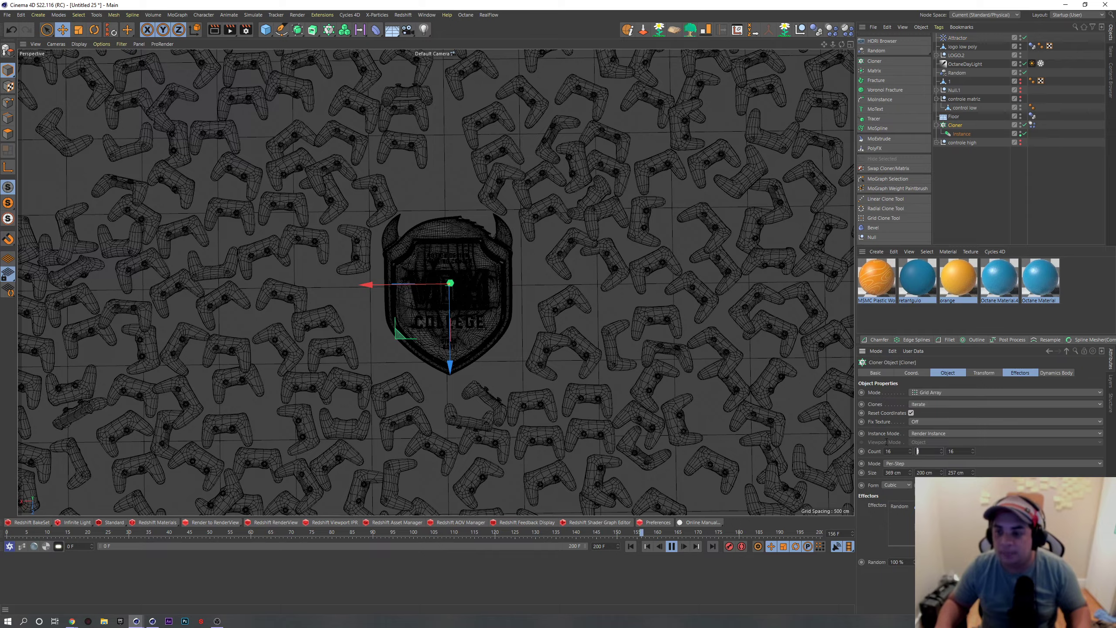
Step: Set the Cloner's vertical count to 3, Attractor Strength to -40000, and replay from frame 0
type("3")
key("Return")
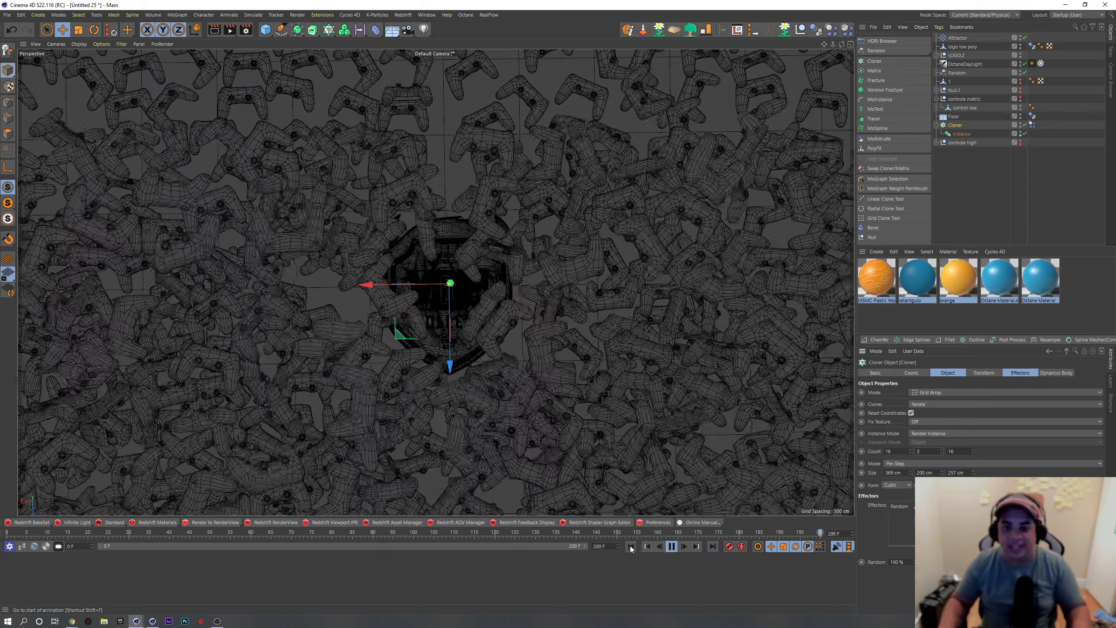
left_click(630, 546)
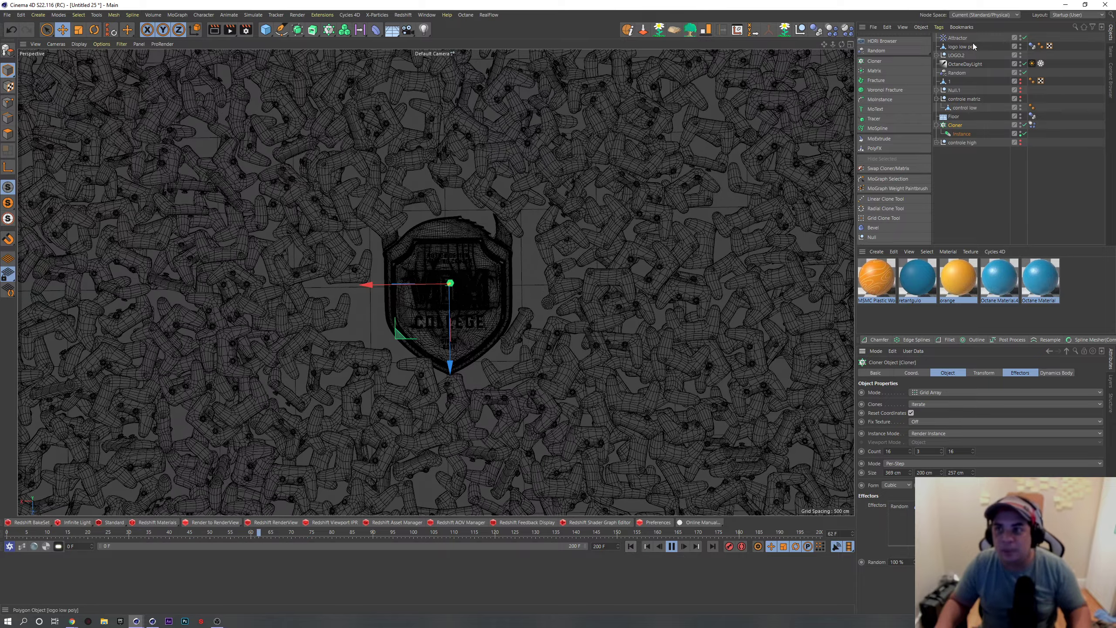
left_click(958, 38)
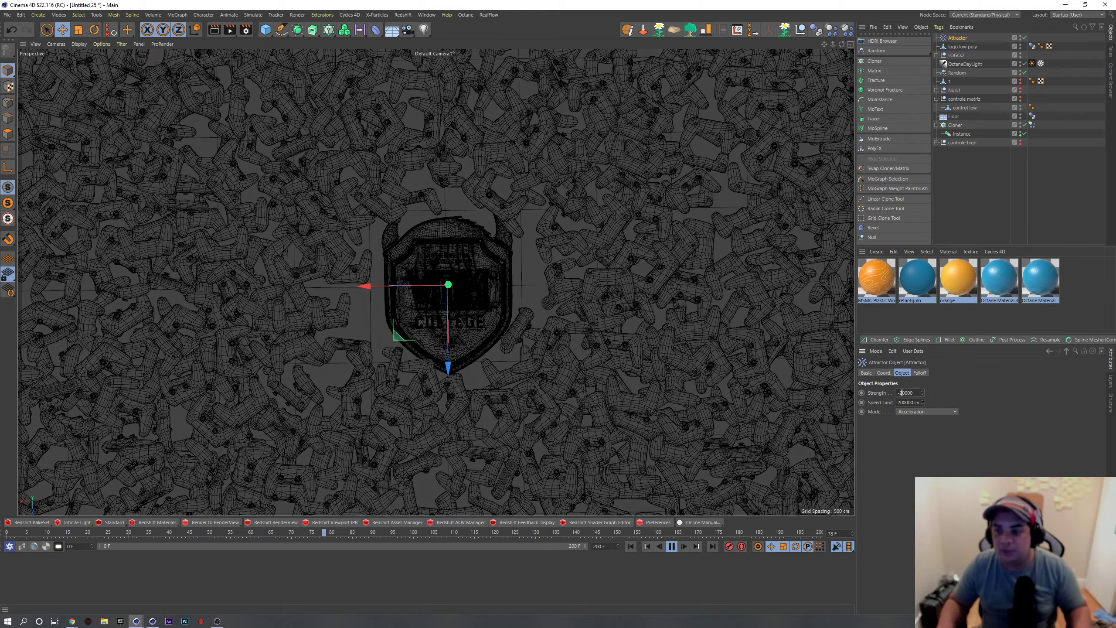
left_click(631, 546)
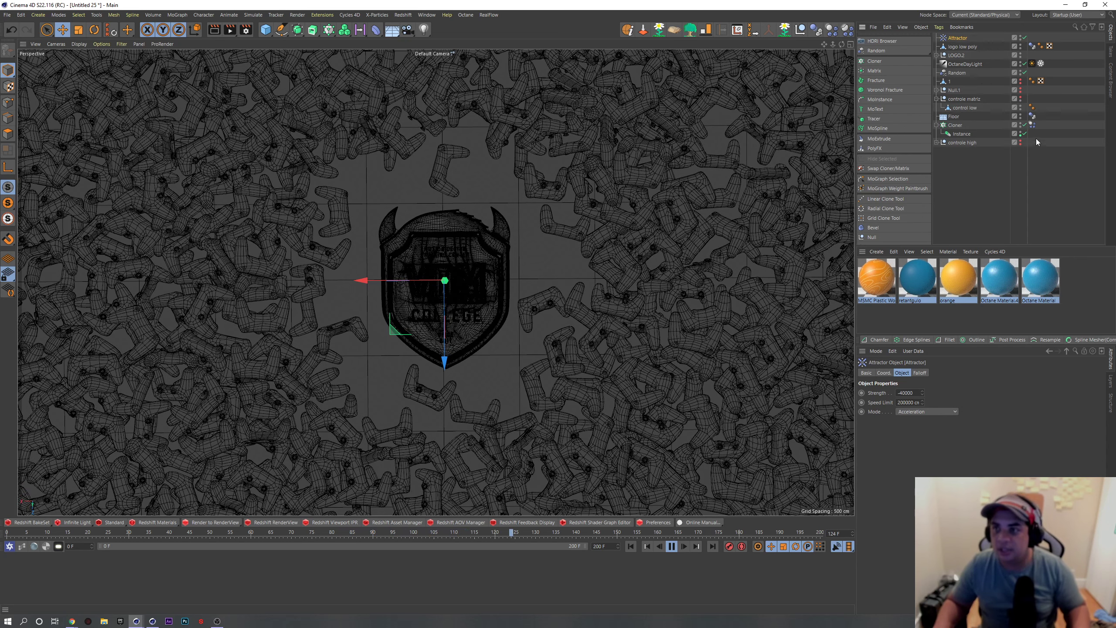
Step: Bake the Cloner's Dynamics Body cache, then play a maximized YouTube video in Chrome meanwhile
left_click(1036, 151)
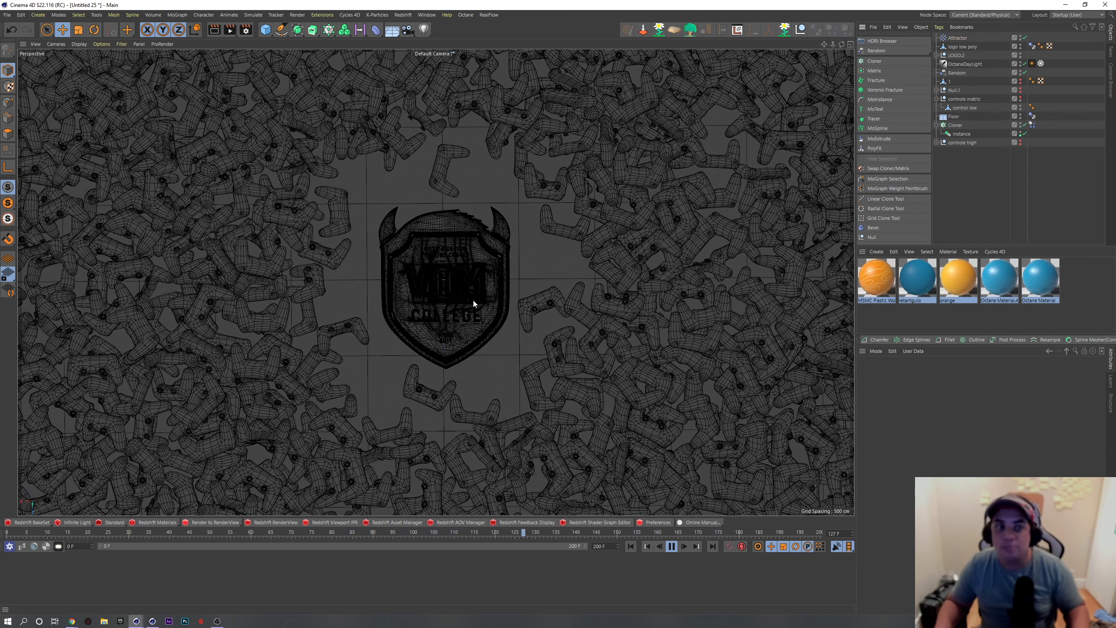
left_click(1032, 125)
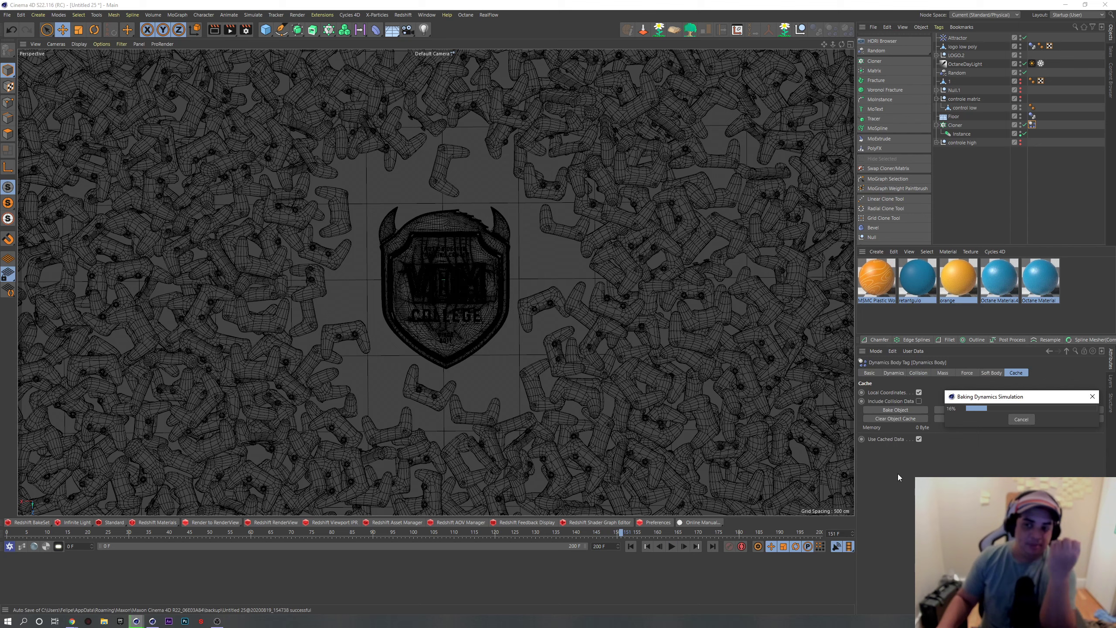
key("alt+Tab")
left_click_drag(993, 212, 540, 229)
double_click(540, 229)
left_click(799, 110)
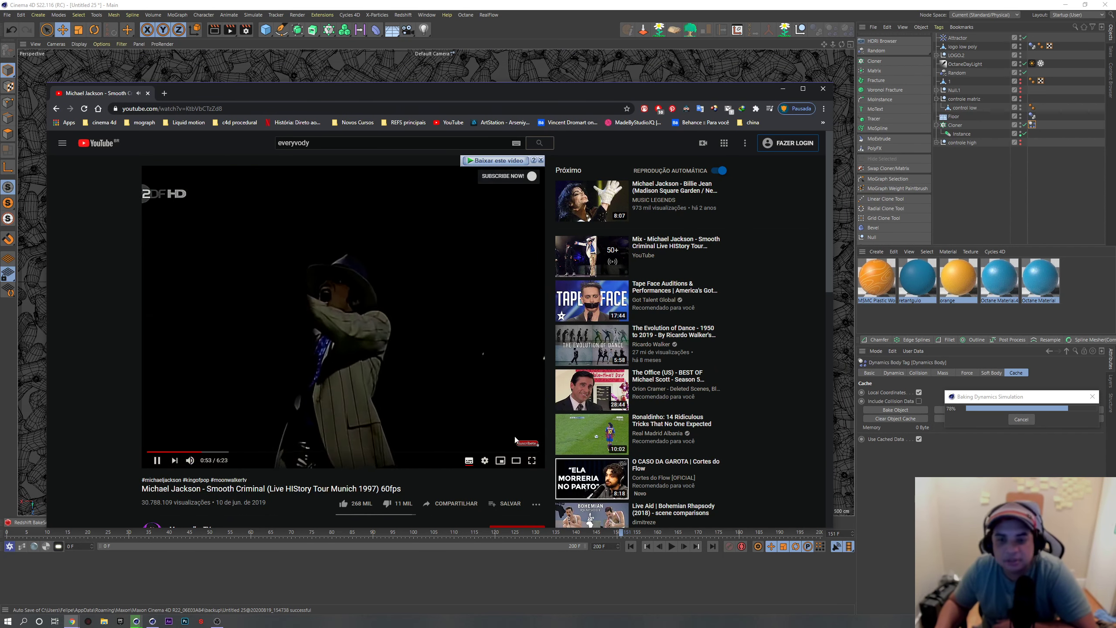
Step: Play The Office deleted-scenes compilation and drag the browser to the right screen edge
left_click(591, 389)
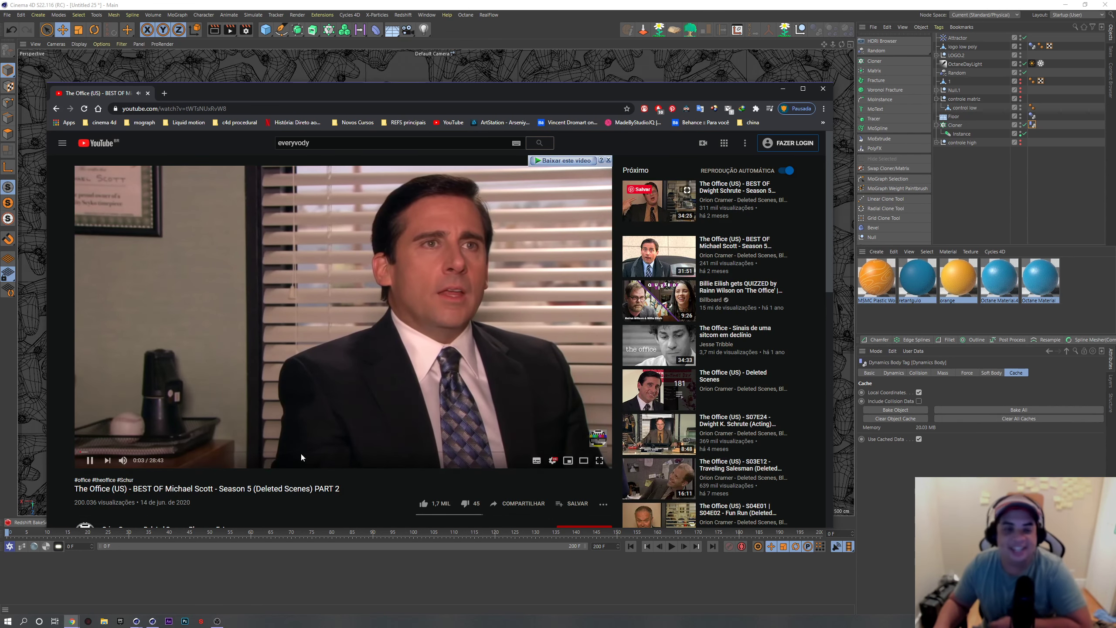
mouse_move(449, 93)
left_mouse_down()
mouse_move(1112, 194)
mouse_move(1115, 168)
left_mouse_up()
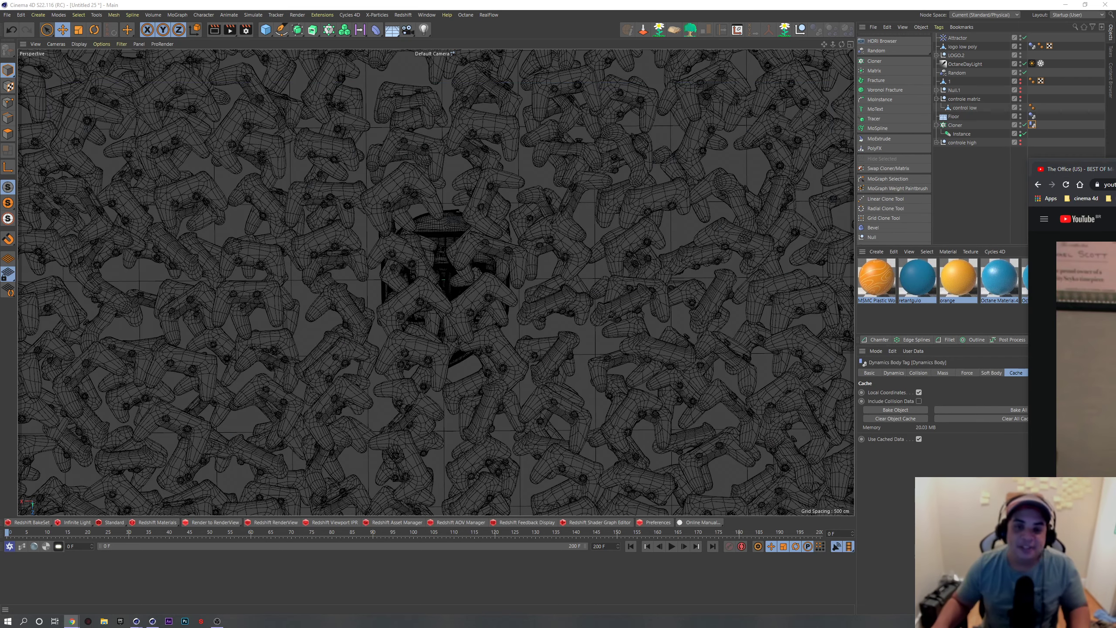
Step: Return to Cinema 4D and play the dynamics simulation, scrubbing to about frame 99
left_click(1055, 143)
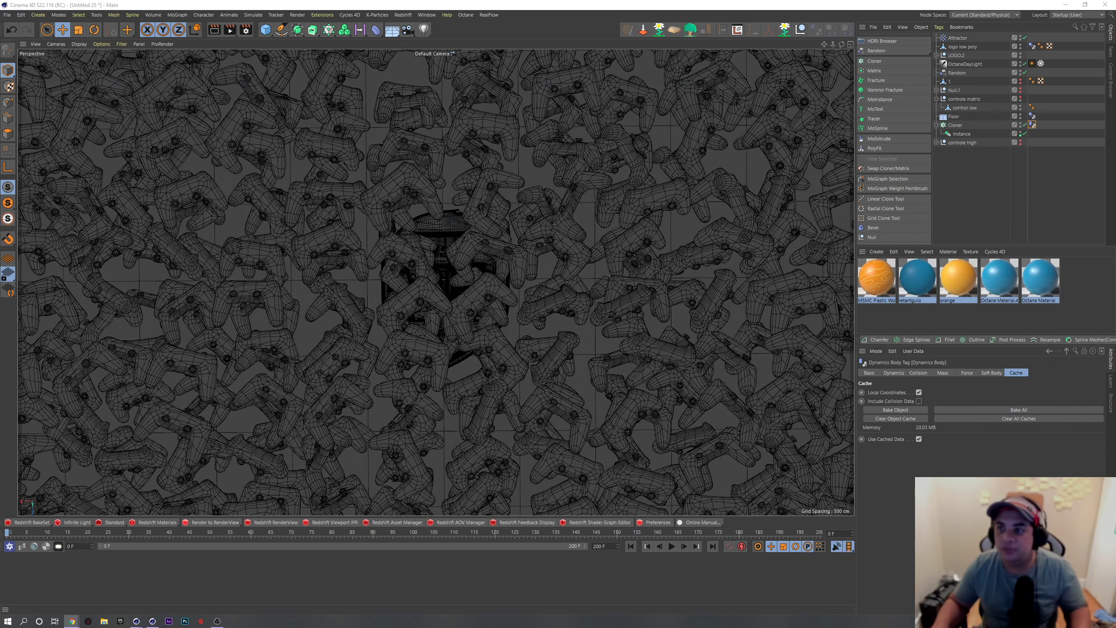
left_click(892, 373)
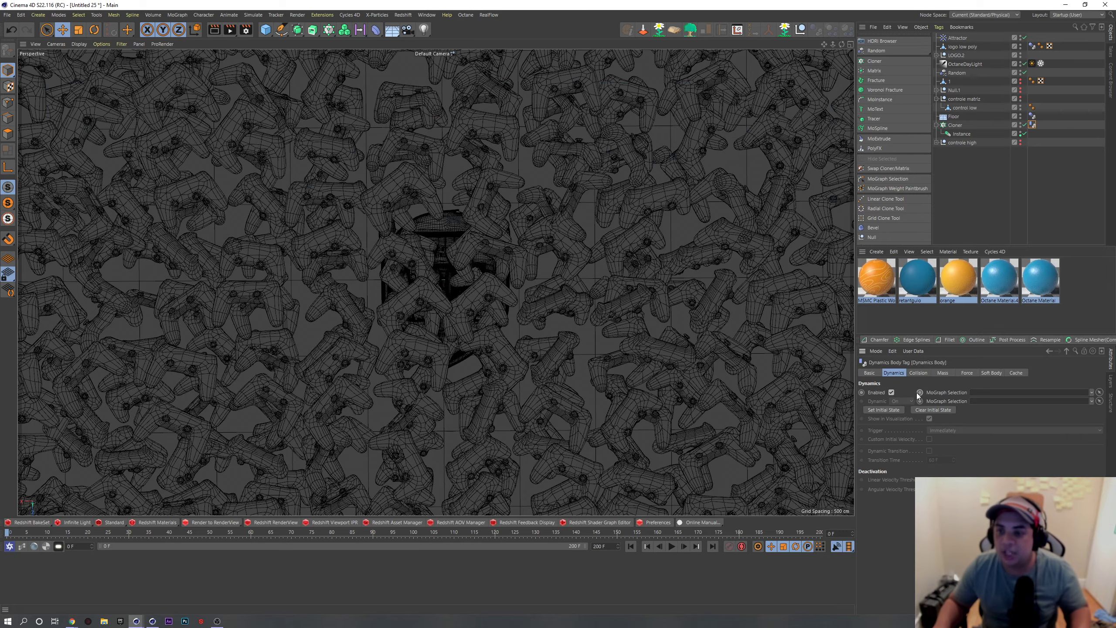
left_click(672, 546)
left_click(672, 547)
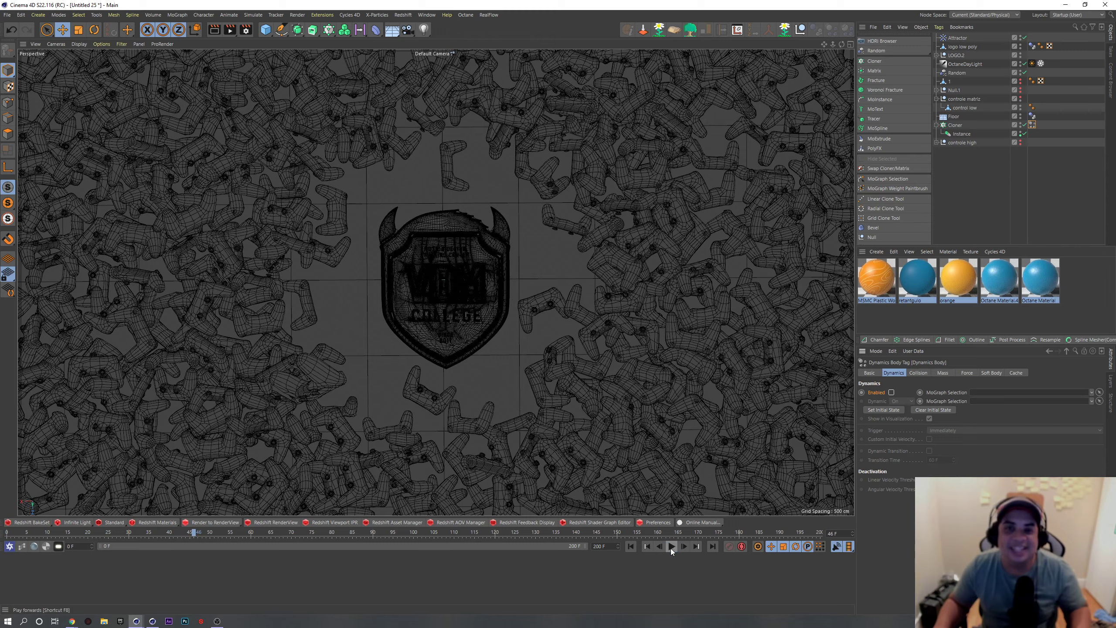
mouse_move(215, 533)
left_mouse_down()
mouse_move(467, 551)
mouse_move(82, 552)
mouse_move(424, 566)
mouse_move(440, 537)
left_mouse_up()
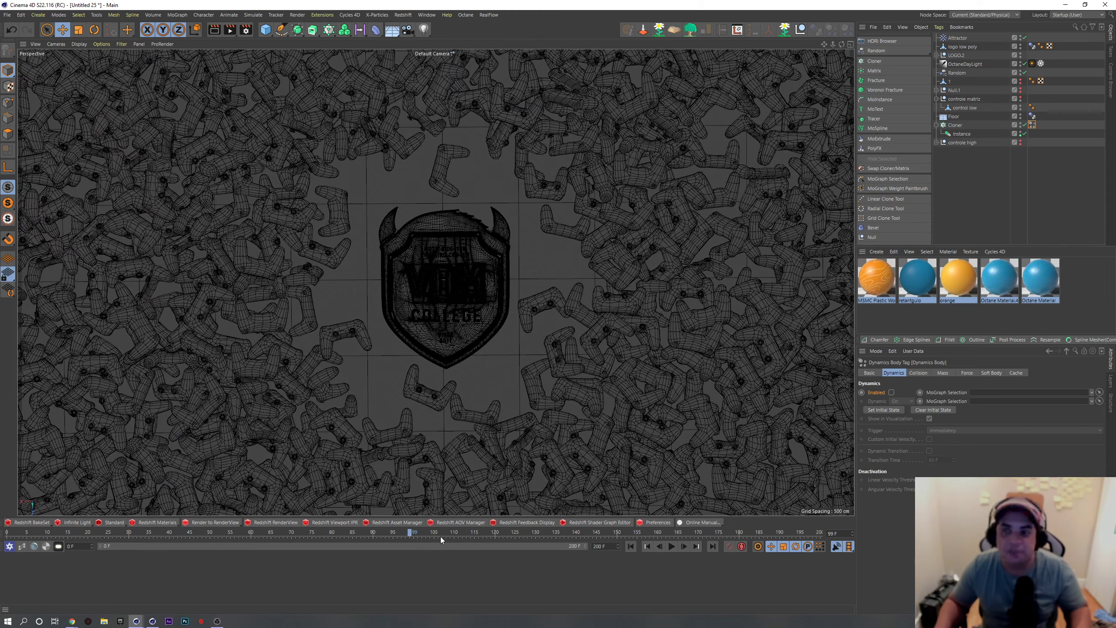
Step: Use controle high as the Instance reference, grouping it under a hidden Null with Alt+G
left_click(961, 136)
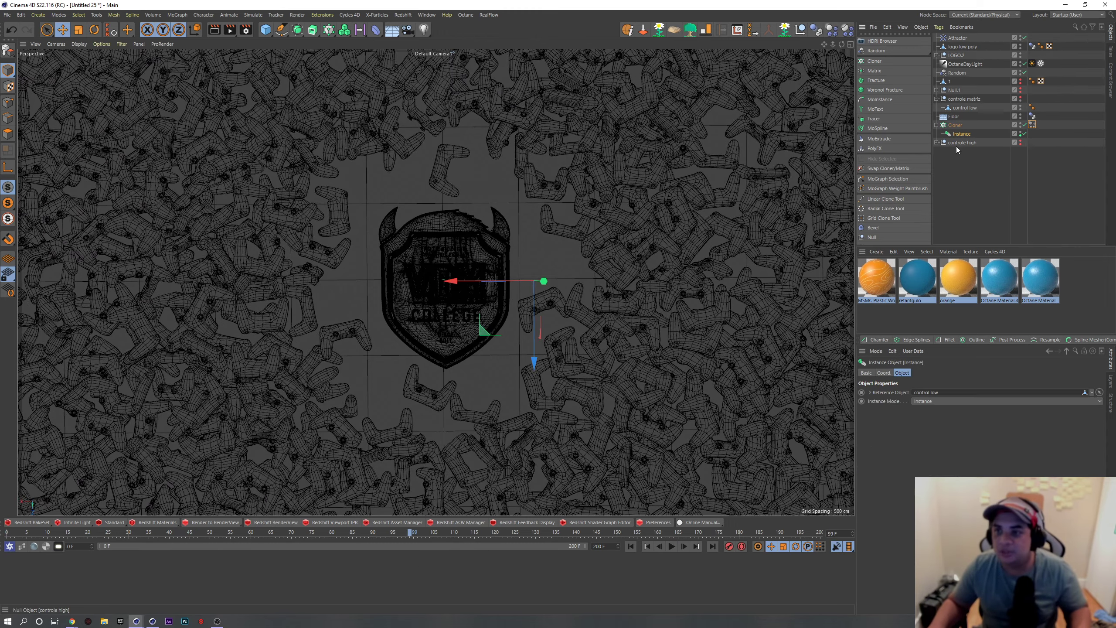
left_click(1020, 141)
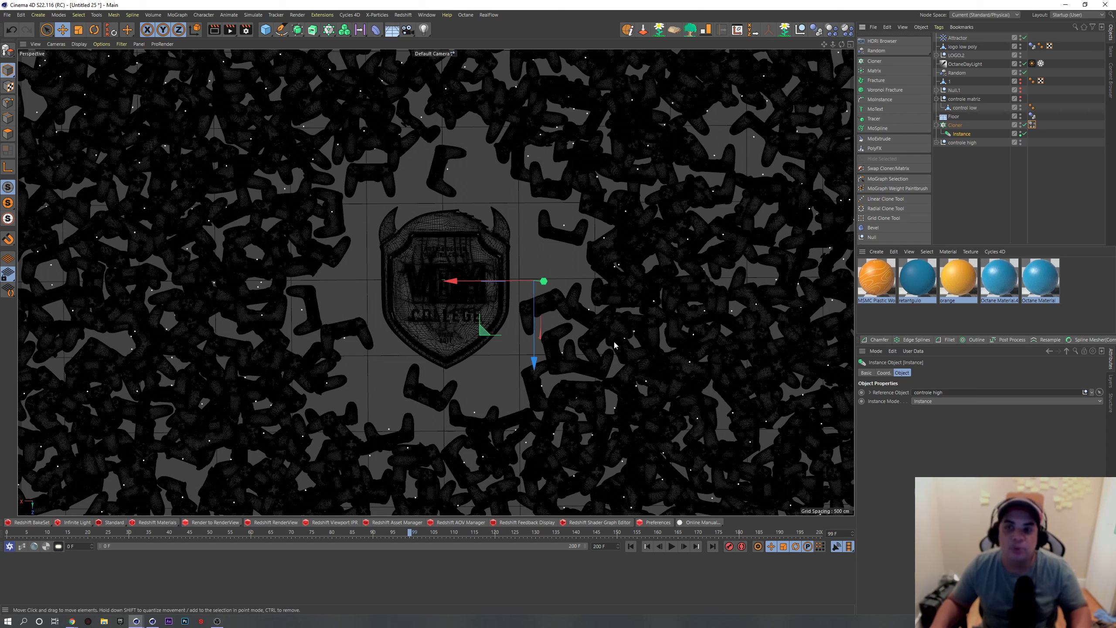
left_click(941, 144)
key("alt+g")
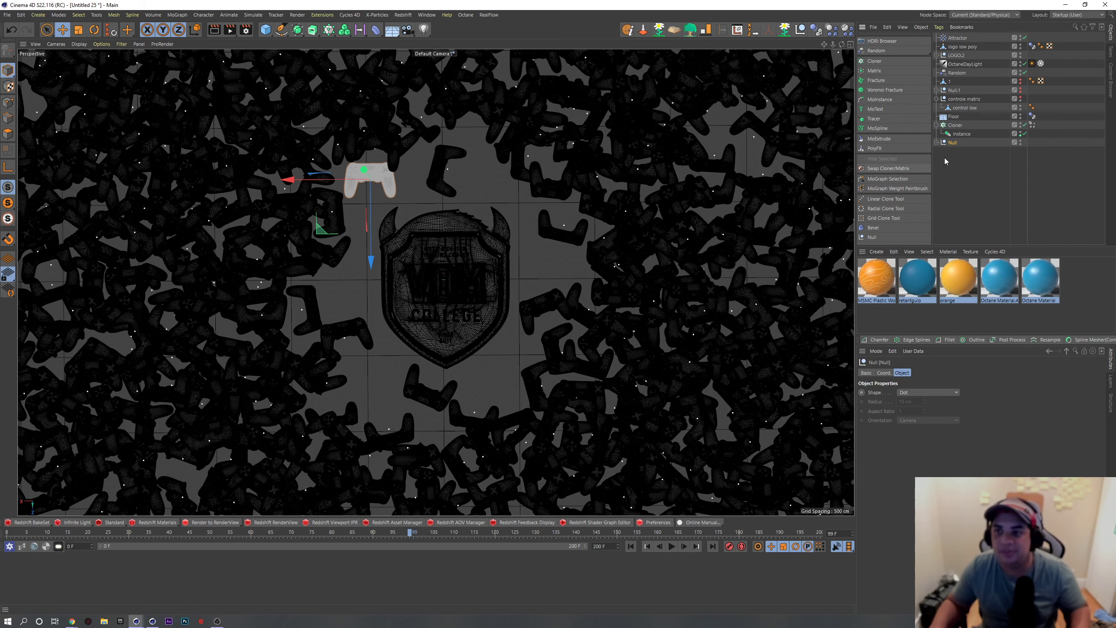
left_click(1020, 141)
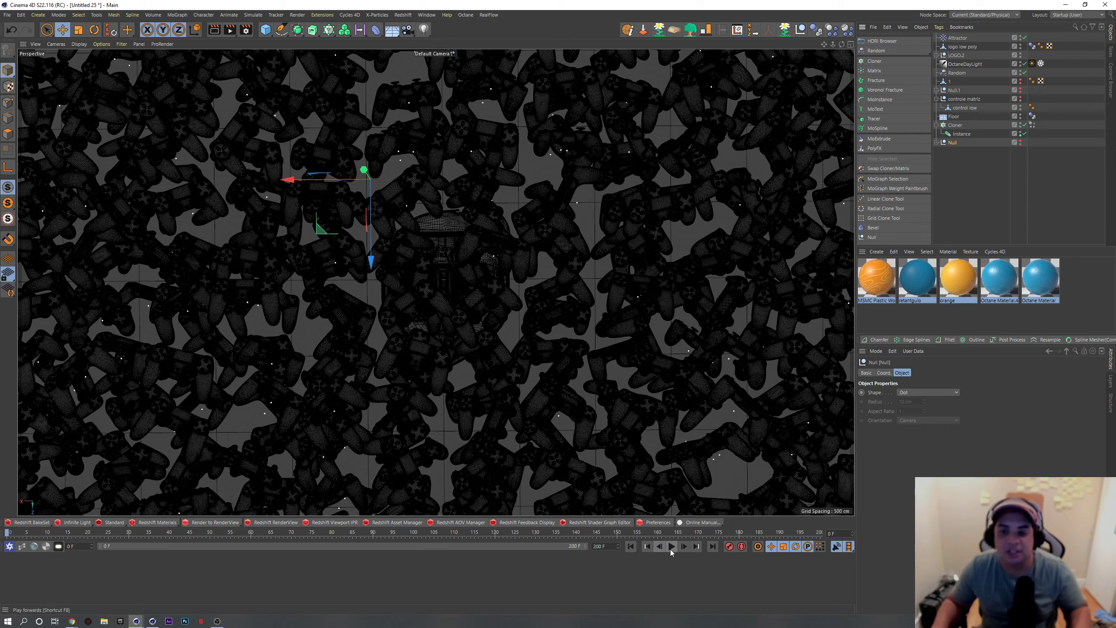
Step: Replay the detailed controller pile to frame 81 and bring up the Octane Live Viewer
left_click(671, 546)
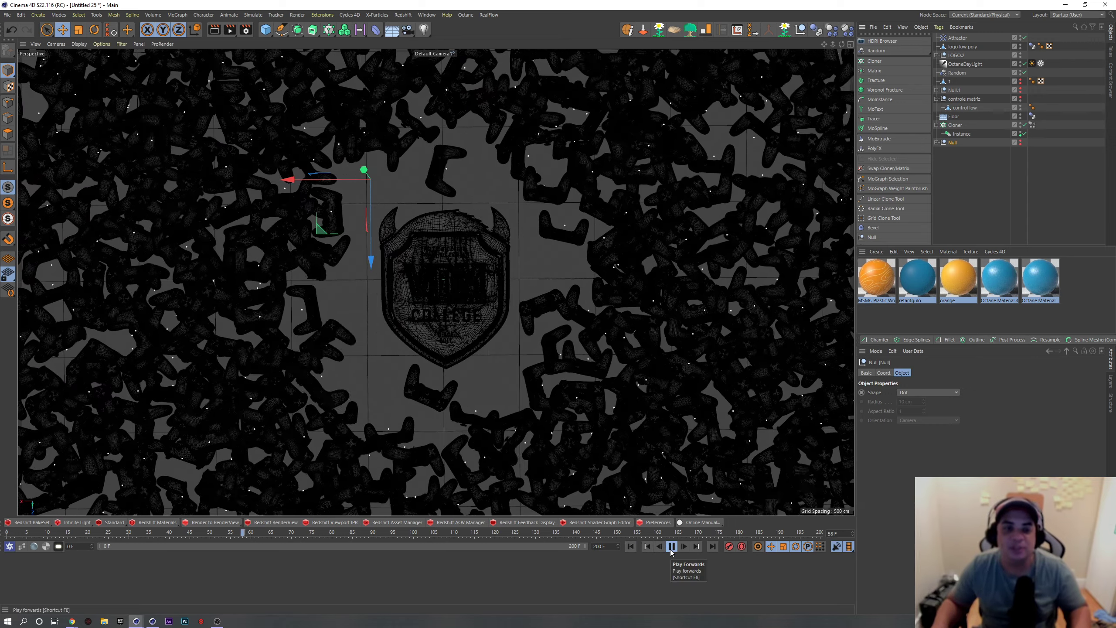
left_click(672, 546)
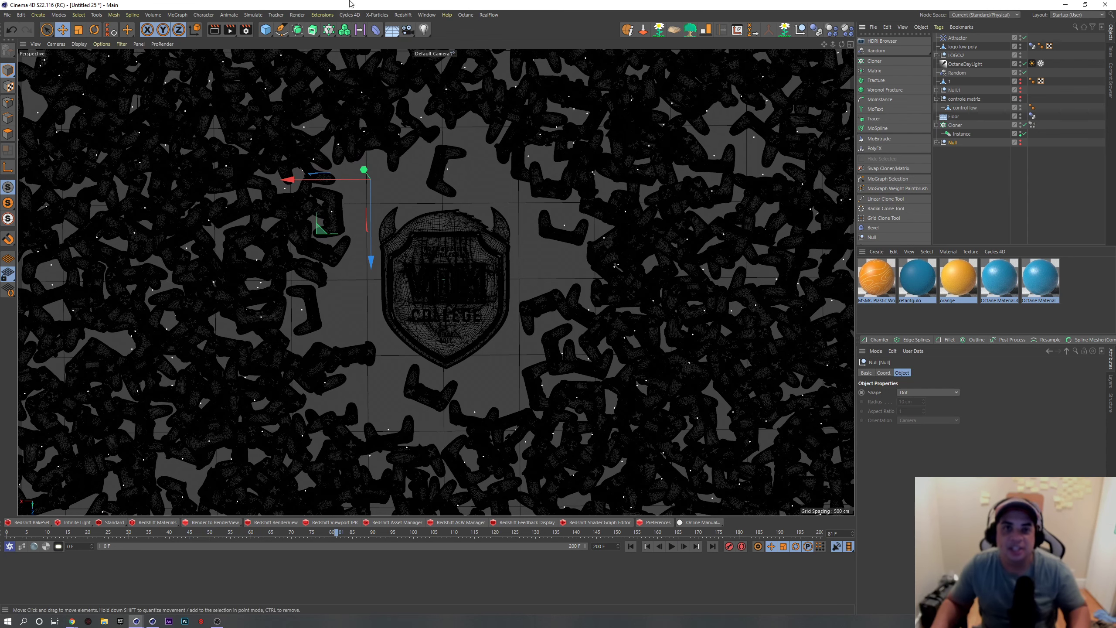
left_click(465, 15)
Step: Start a new Octane live render and position the Live Viewer window
left_click(181, 145)
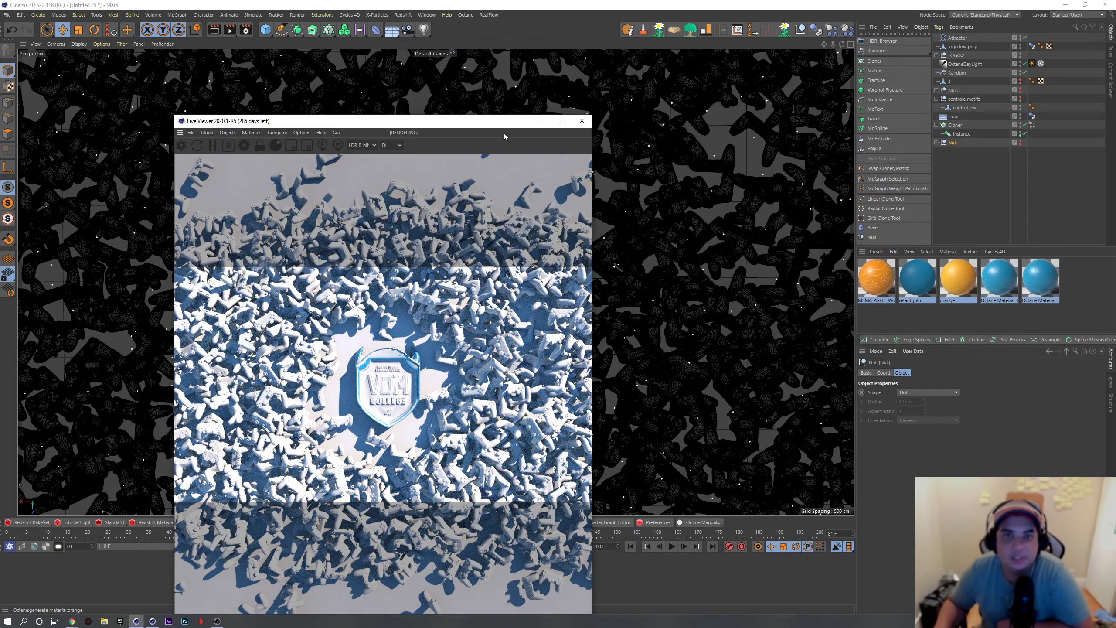
left_click_drag(504, 125, 562, 85)
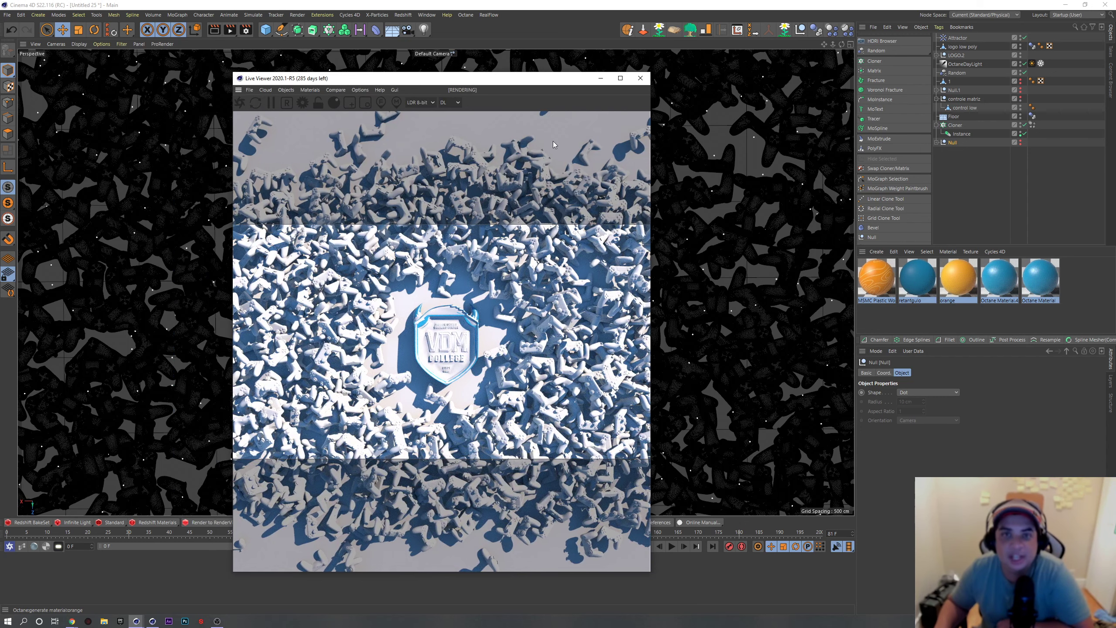
left_click_drag(472, 78, 361, 66)
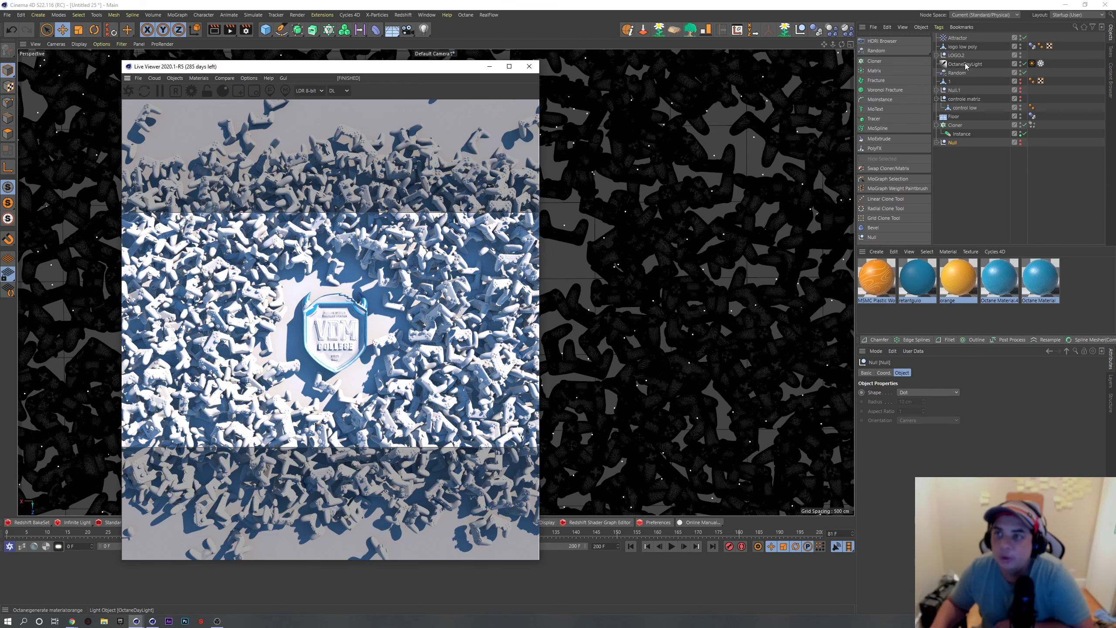
Step: Hide the logo low poly object from editor and render, then delete it
left_click(965, 47)
left_click(1021, 46)
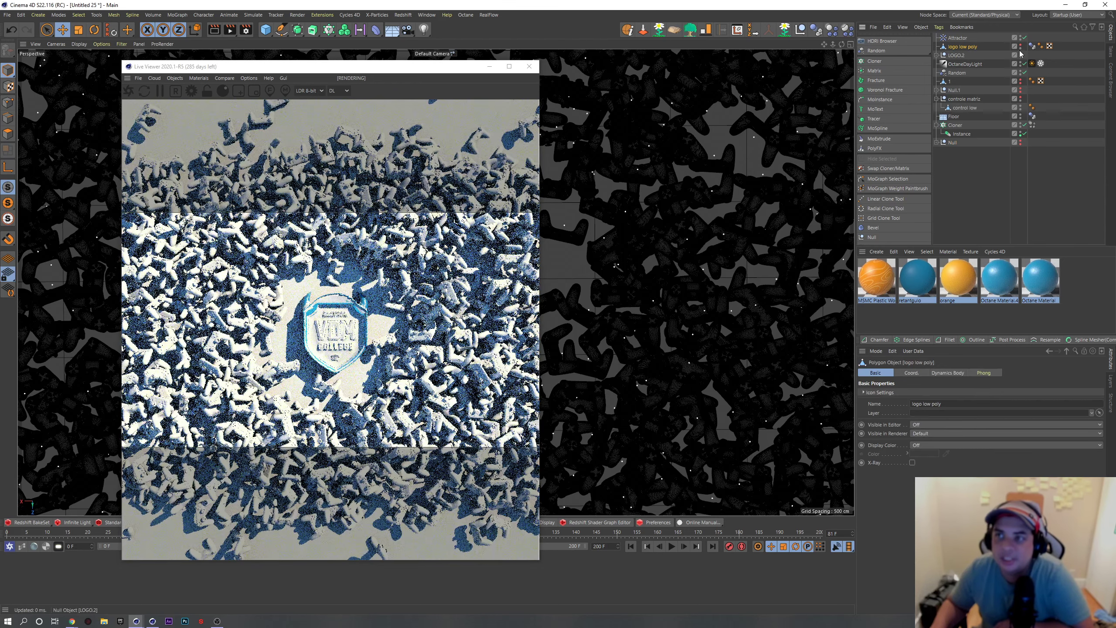
left_click(1021, 48)
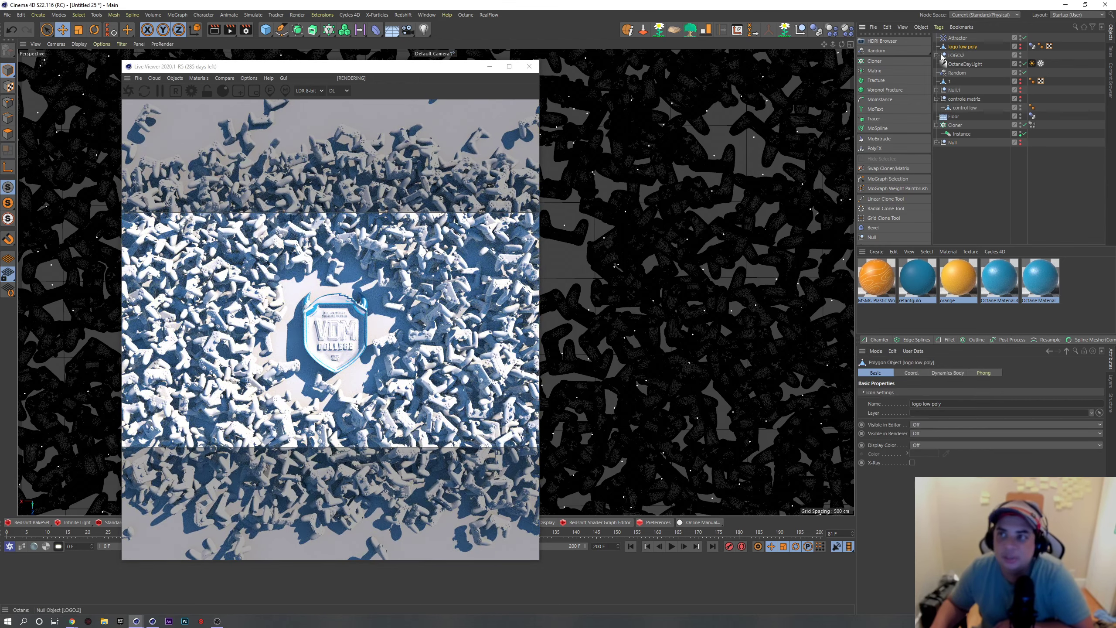
mouse_move(448, 68)
left_mouse_down()
mouse_move(705, 302)
mouse_move(401, 102)
mouse_move(250, 108)
mouse_move(571, 80)
left_mouse_up()
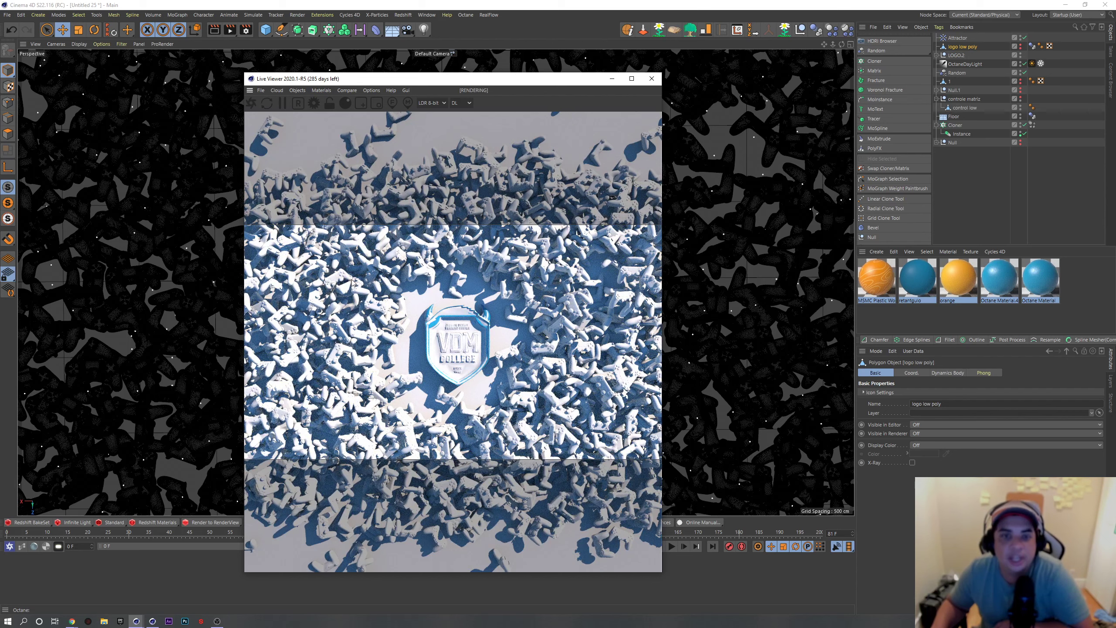
mouse_move(459, 83)
left_mouse_down()
mouse_move(559, 80)
mouse_move(469, 98)
mouse_move(510, 91)
left_mouse_up()
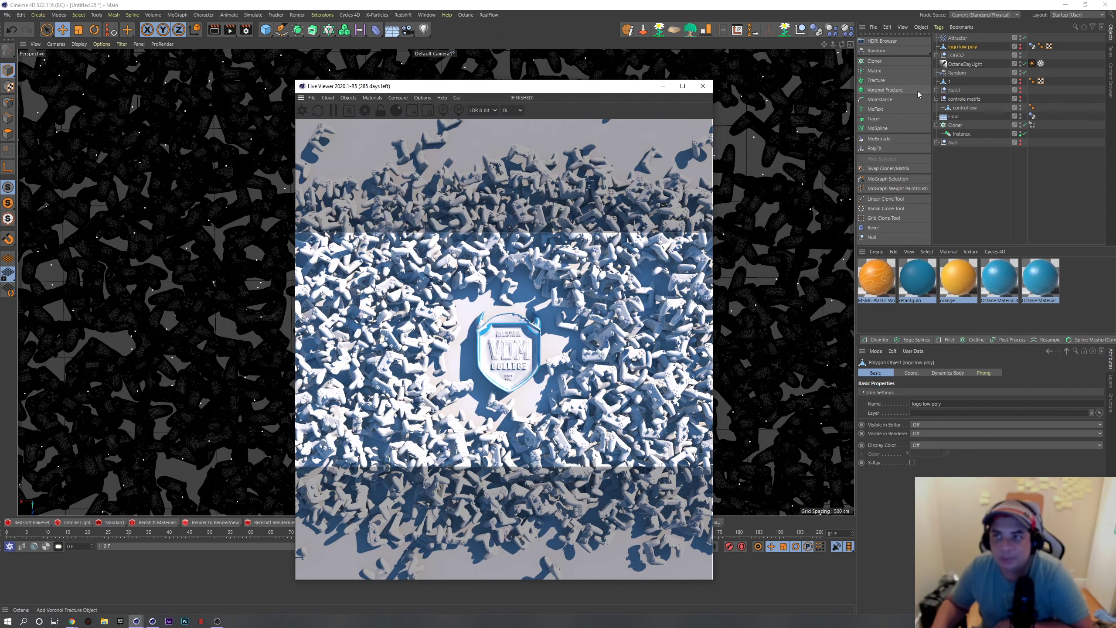
key("Delete")
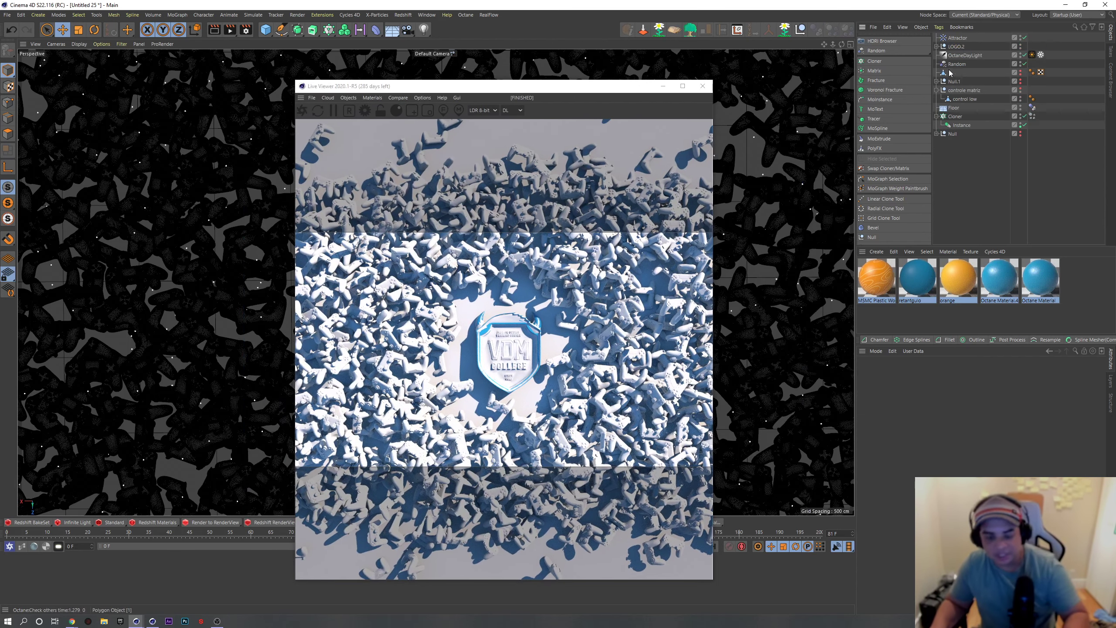
Step: Apply the textured materials to the Null group and delete its extra material tags
mouse_move(532, 91)
left_mouse_down()
mouse_move(471, 77)
mouse_move(611, 124)
left_mouse_up()
scroll(272, 254, "up", 3)
scroll(237, 247, "up", 3)
scroll(207, 241, "up", 3)
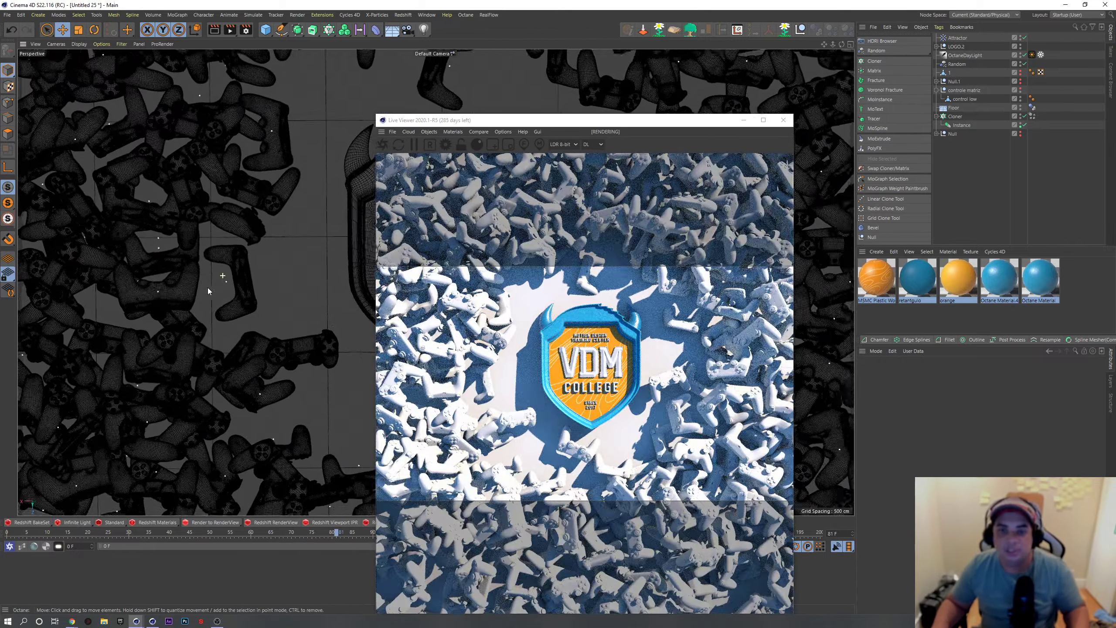
scroll(208, 290, "down", 3)
scroll(209, 290, "down", 3)
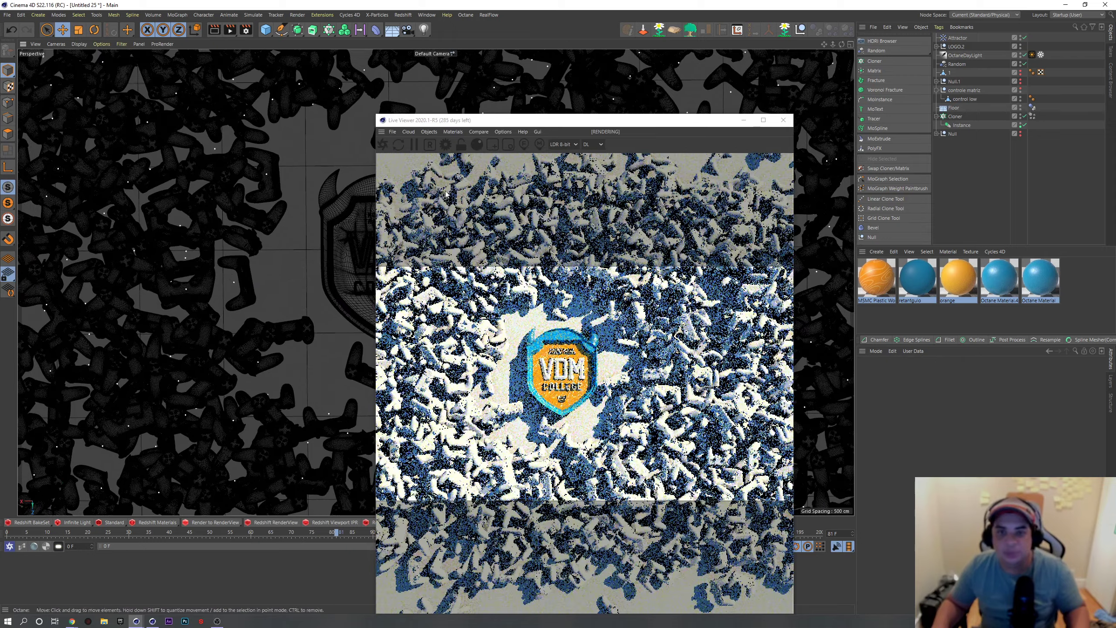
left_click_drag(612, 120, 440, 93)
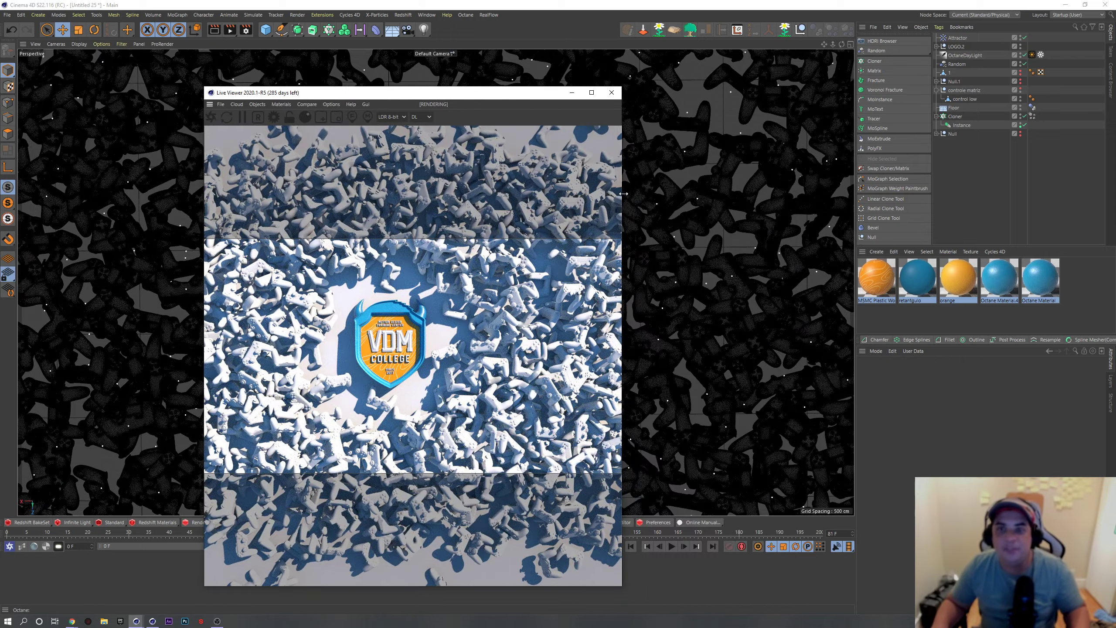
left_click(937, 134)
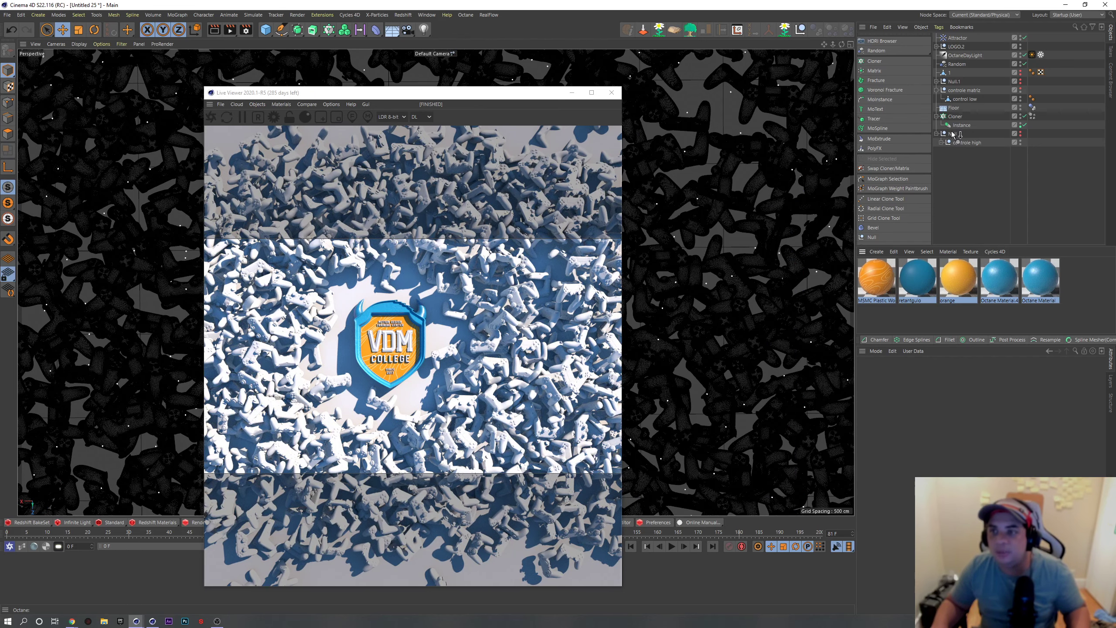
left_click_drag(953, 134, 953, 134)
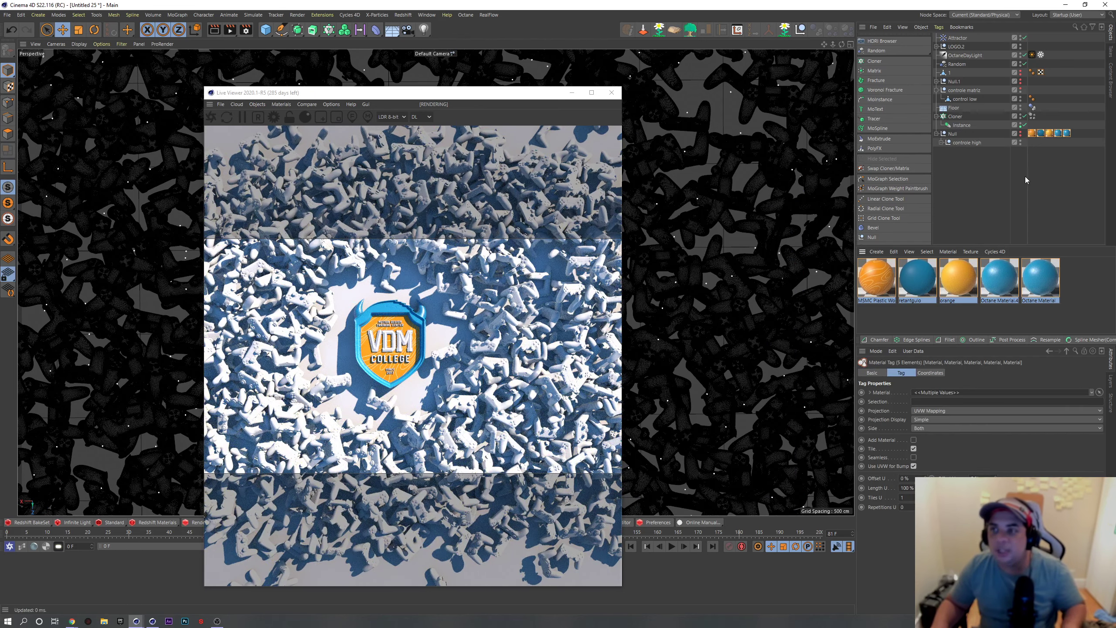
left_click_drag(1031, 124, 1053, 147)
key("Delete")
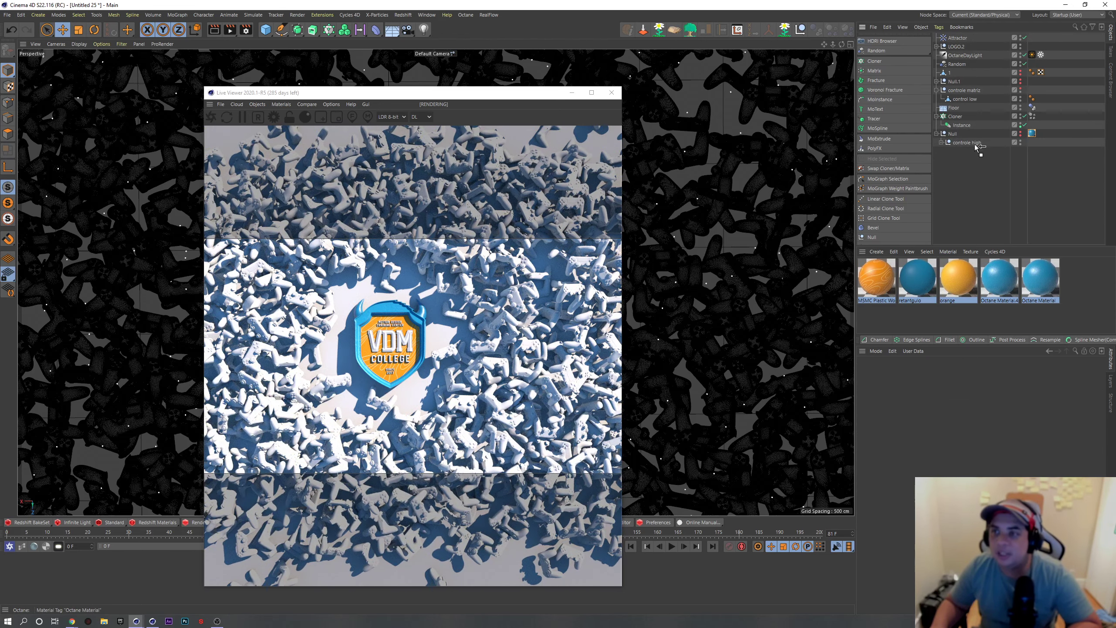
Step: Assign the materials to controle high's controller parts and the Cloner, removing duplicate tags
left_click_drag(975, 147, 974, 147)
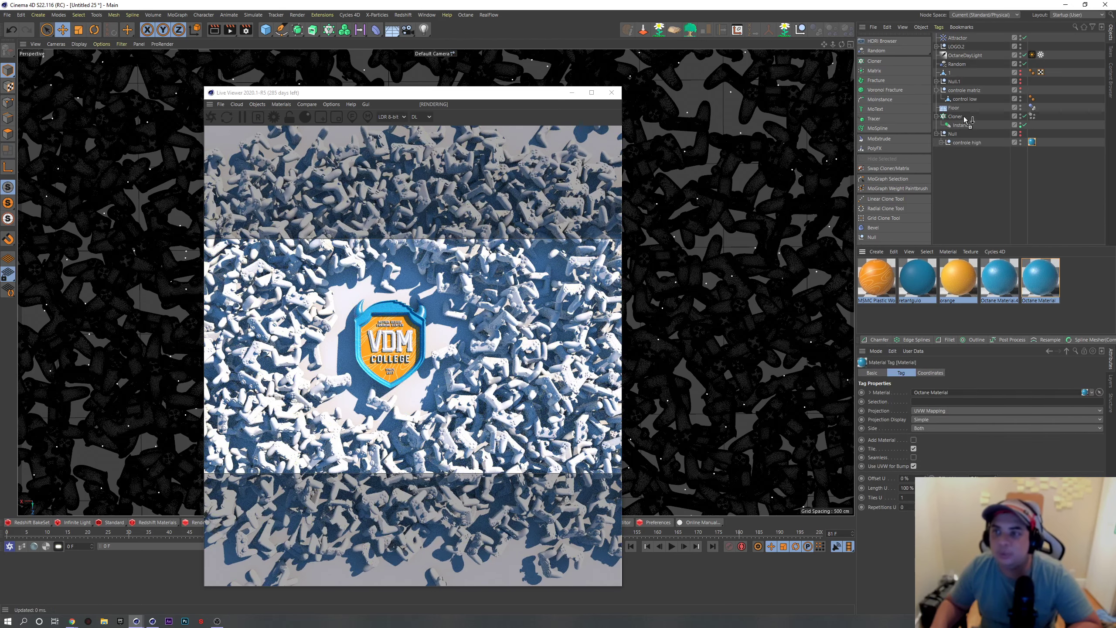
left_click_drag(957, 121, 956, 117)
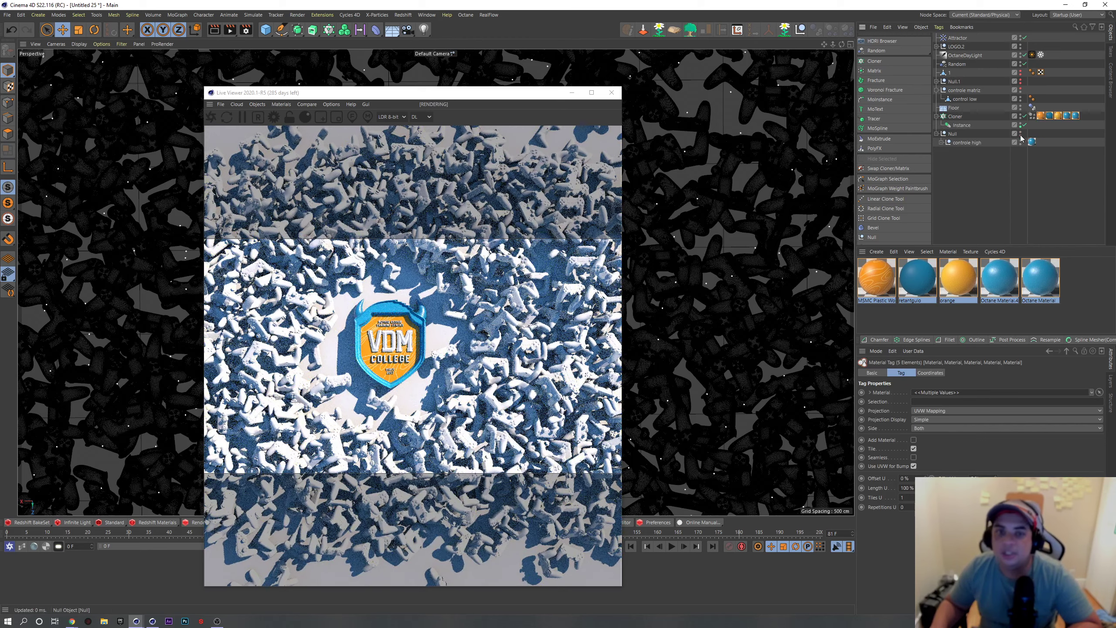
key("Delete")
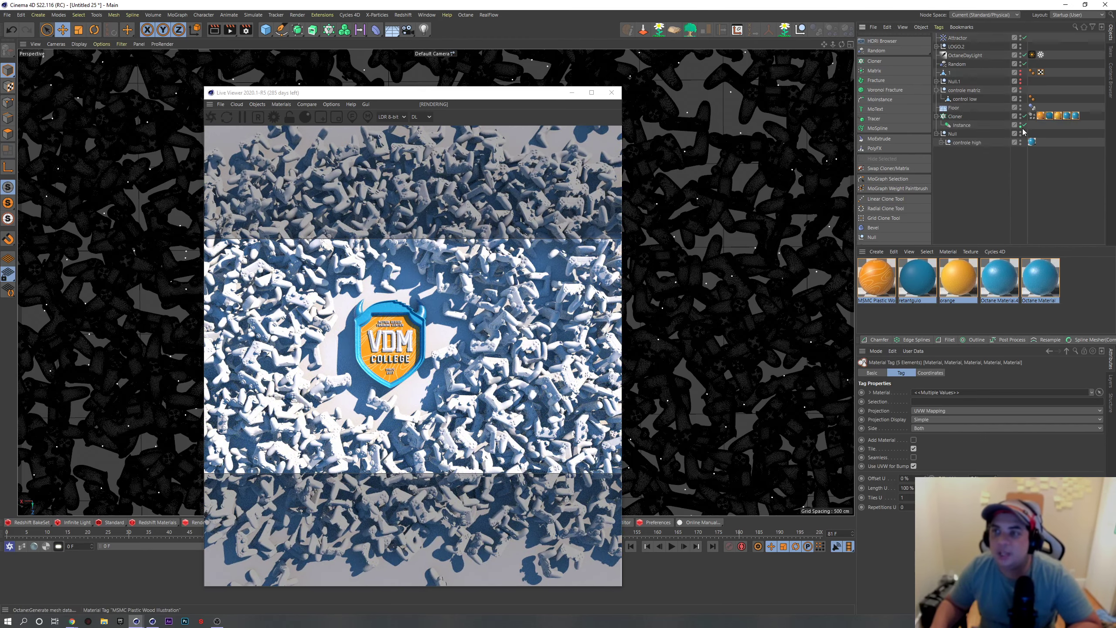
left_click(941, 143)
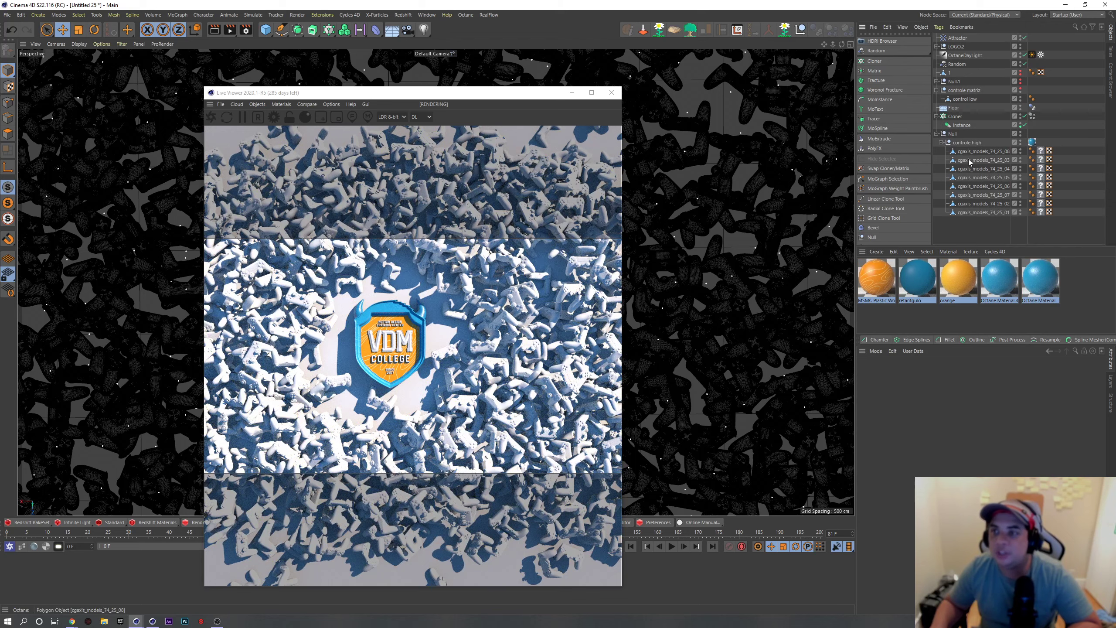
left_click_drag(1041, 151, 1041, 151)
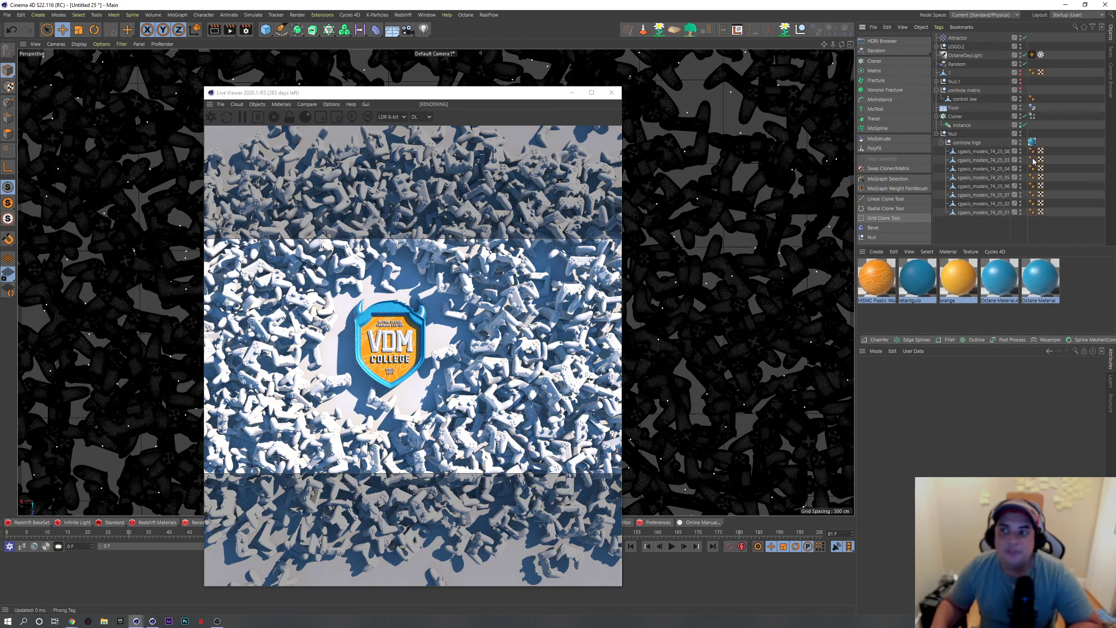
left_click(941, 142)
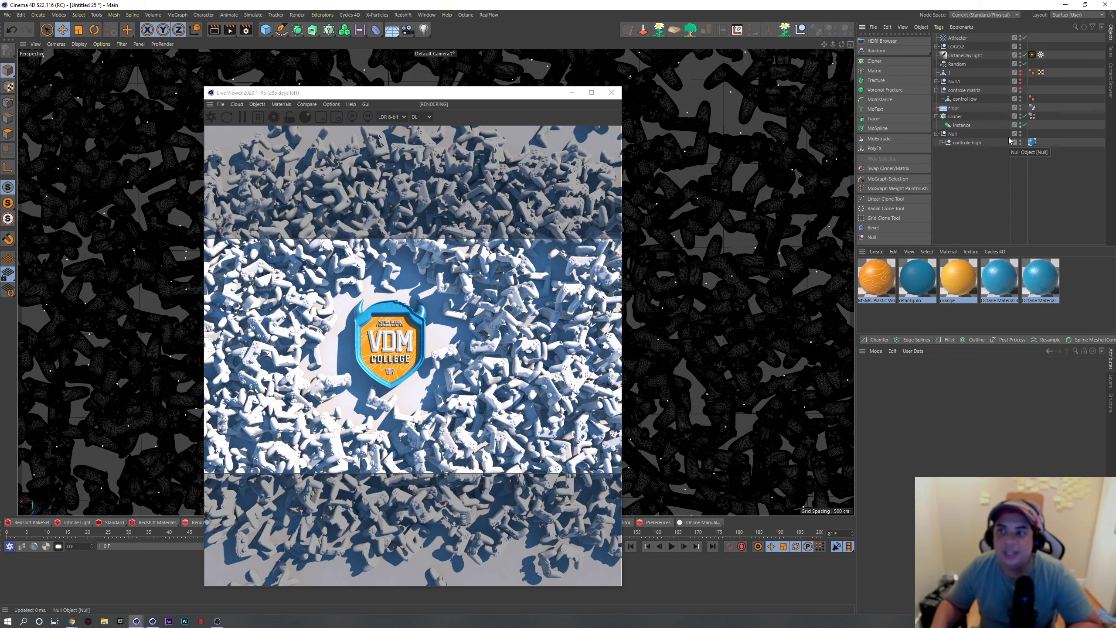
left_click_drag(957, 119, 957, 118)
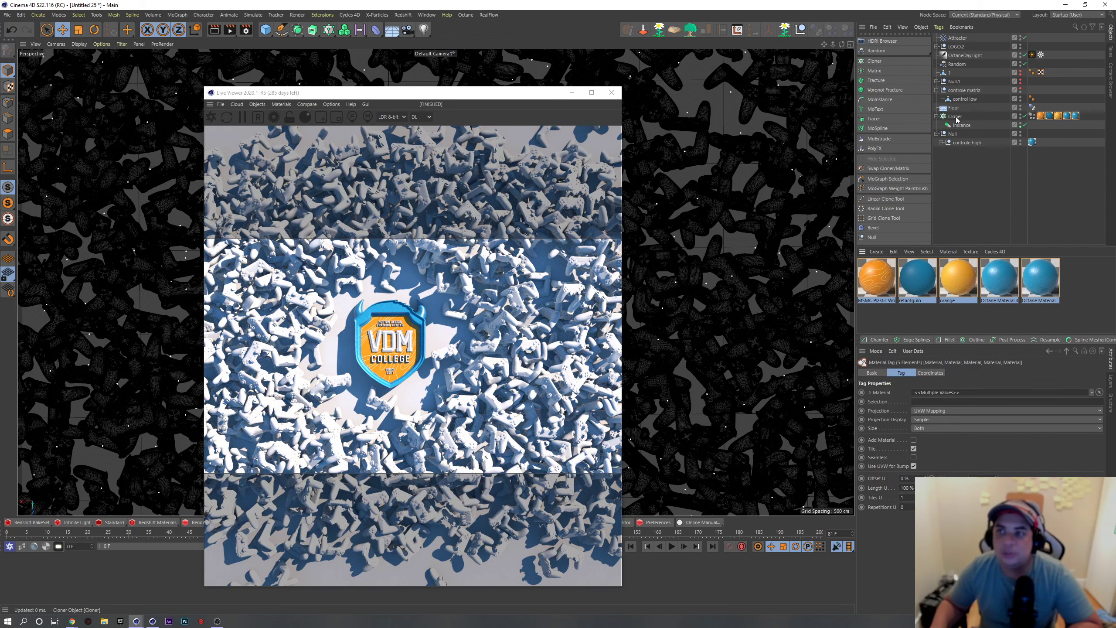
left_click(1040, 127)
Step: Delete the Cloner's extra material tags and give it the blue Octane material
left_click_drag(1065, 109, 1080, 110)
key("Delete")
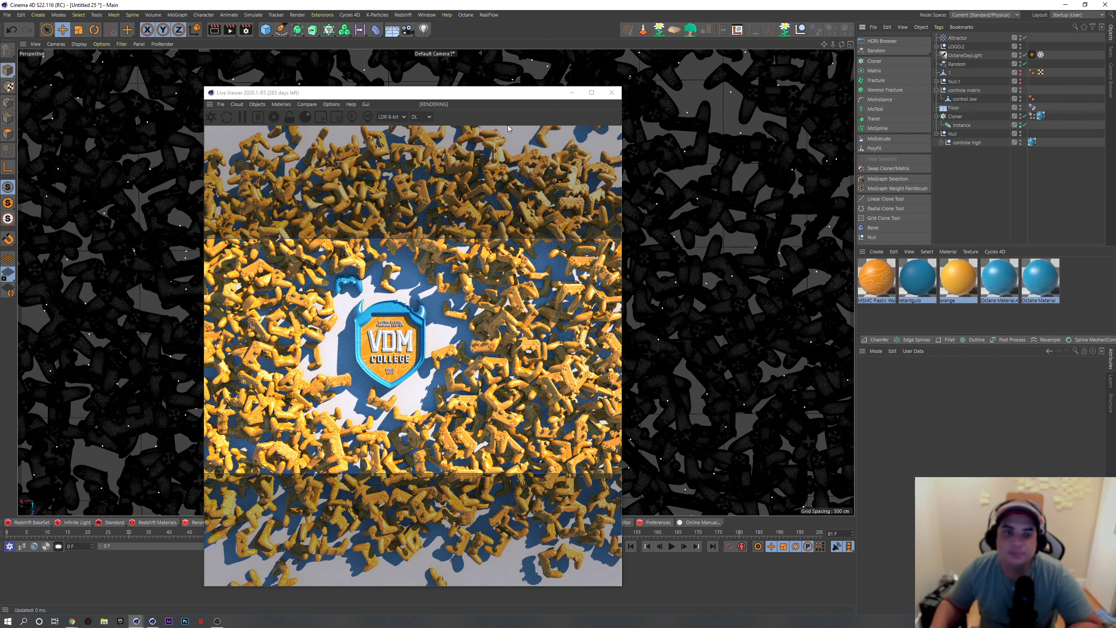
left_click_drag(529, 98, 597, 93)
scroll(225, 277, "up", 3)
scroll(226, 277, "up", 2)
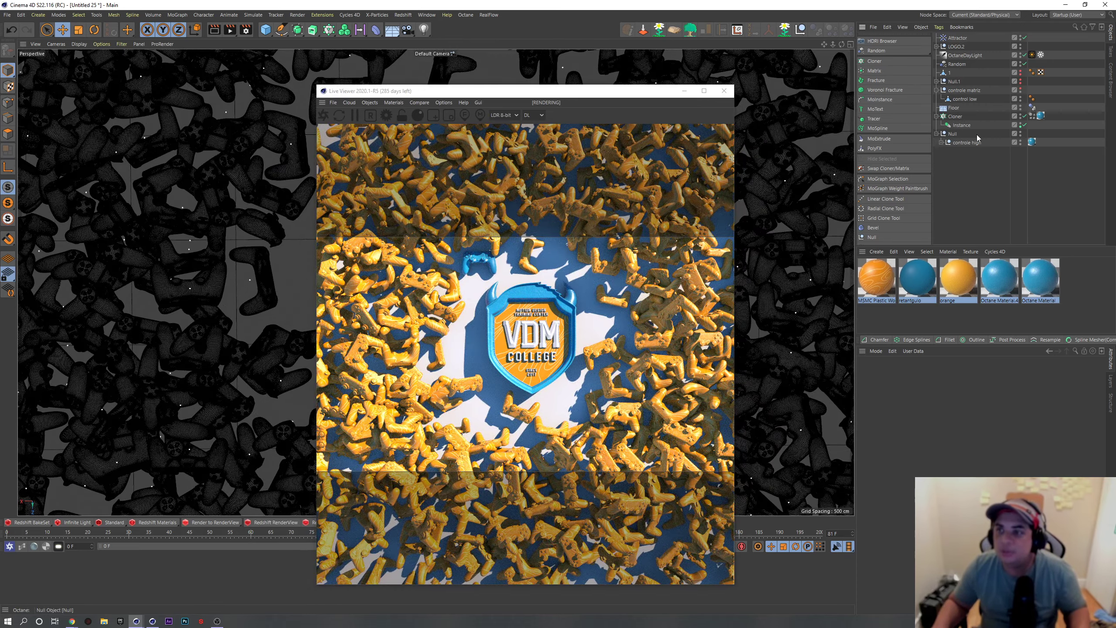
left_click_drag(917, 276, 618, 262)
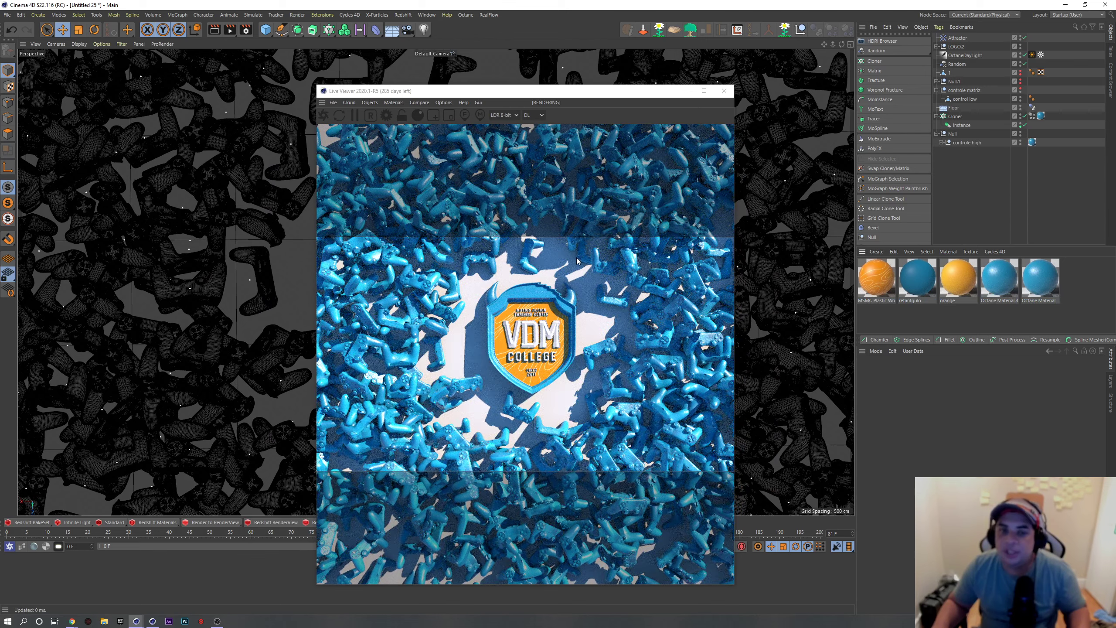
left_click_drag(580, 91, 449, 96)
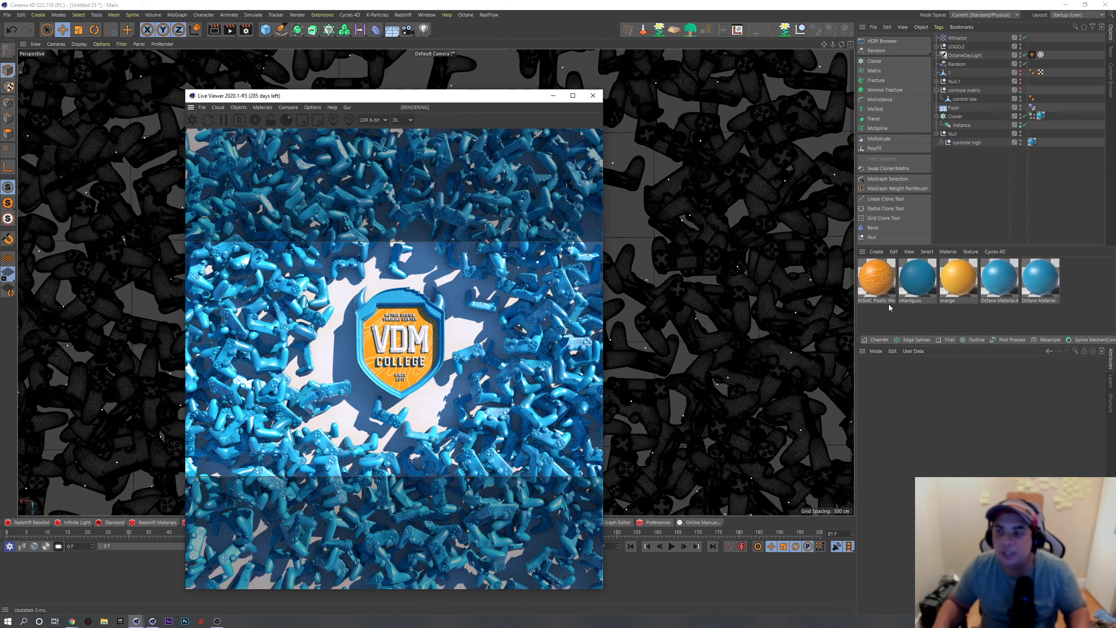
Step: Try Octane Material.4 on the Floor, then remove that material tag
left_click_drag(618, 227, 619, 227)
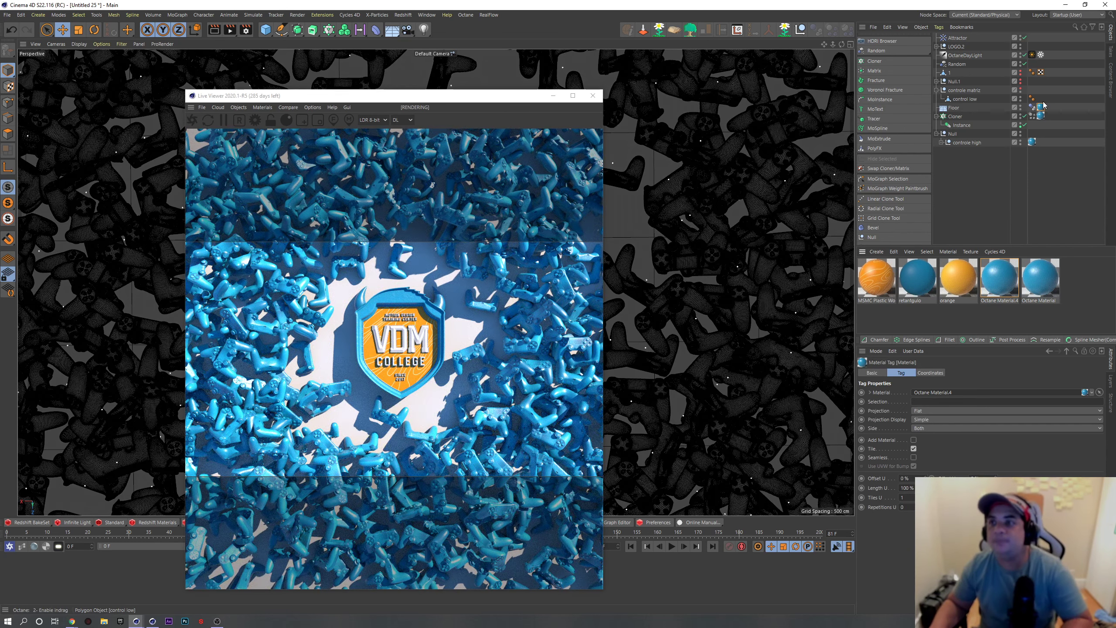
key("Delete")
left_click_drag(454, 98, 912, 106)
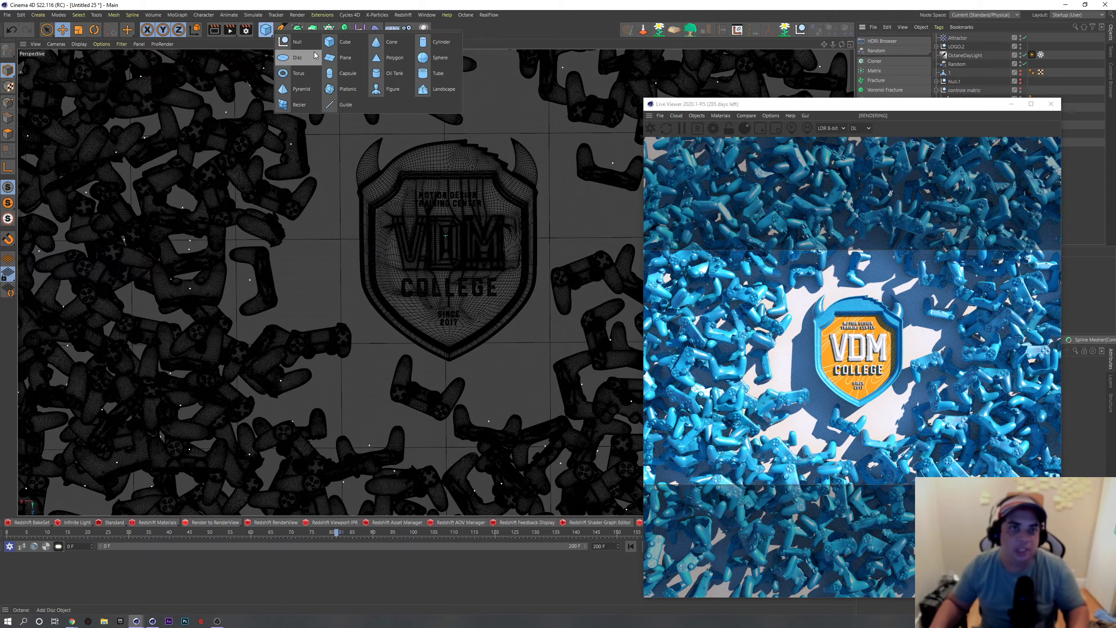
Step: Create a Plane stretched wide along X and give it the blue Octane Material
left_click_drag(264, 32, 346, 57)
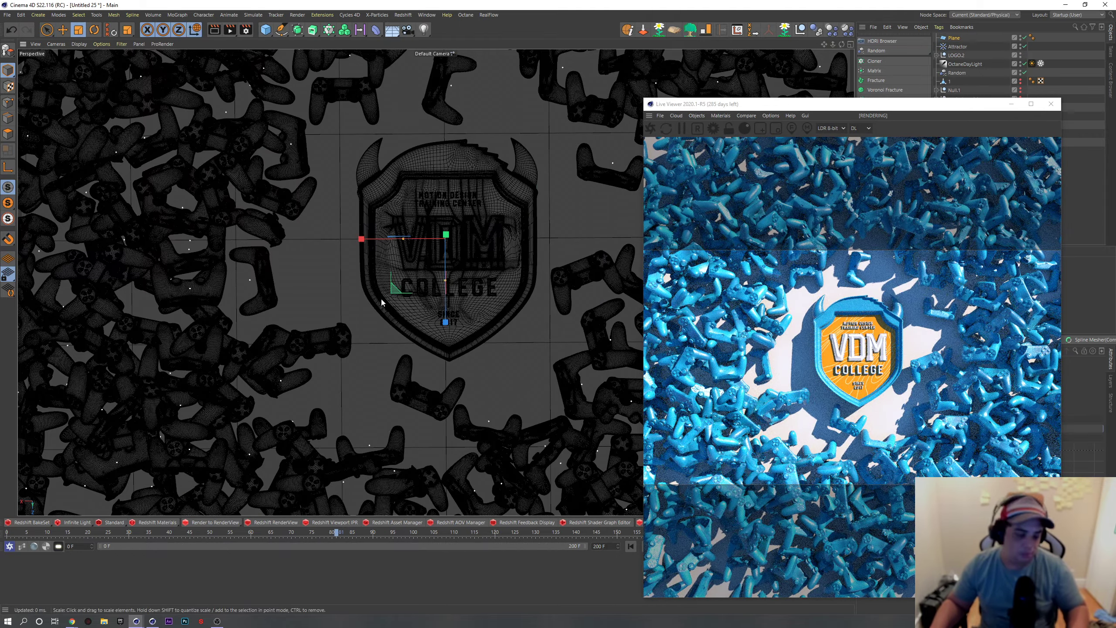
left_click_drag(360, 239, 125, 240)
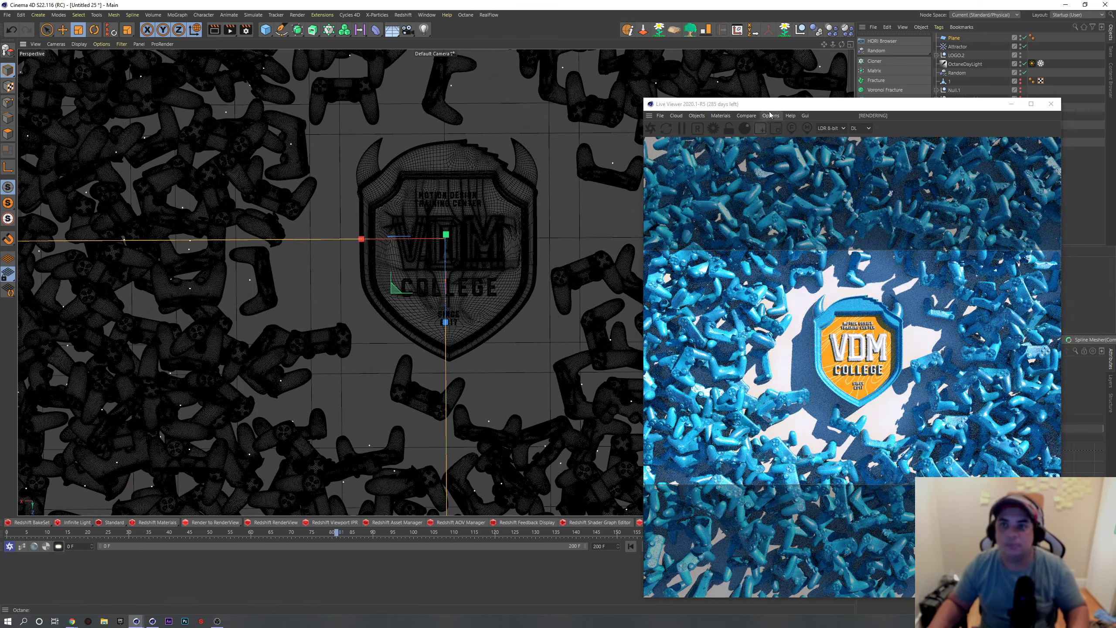
left_click_drag(881, 122, 451, 149)
left_click_drag(1040, 278, 1046, 271)
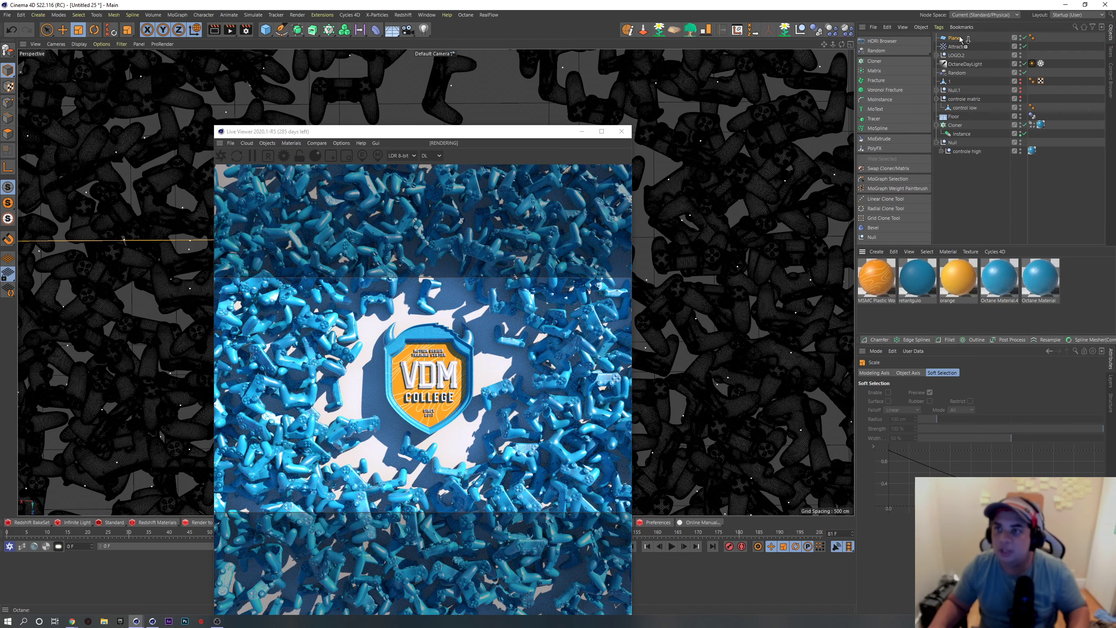
left_click_drag(956, 40, 955, 39)
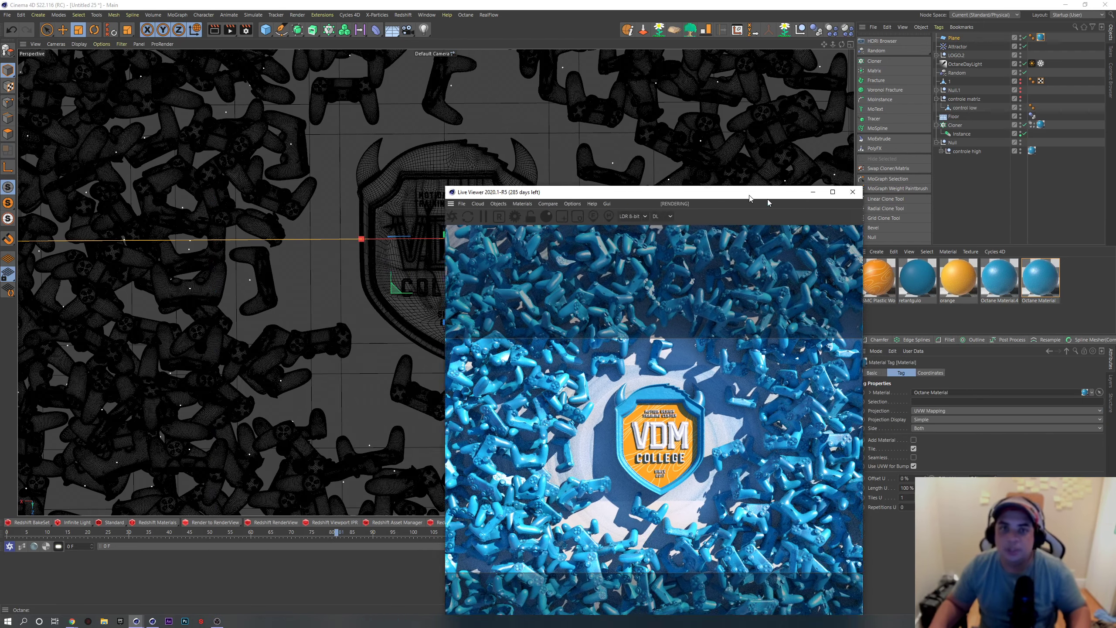
Step: Reposition the Octane Live Viewer and maximize it to fill the screen
left_click_drag(567, 132, 892, 214)
key("e")
mouse_move(506, 247)
left_mouse_down("alt")
mouse_move(451, 231)
mouse_move(452, 242)
left_mouse_up("alt")
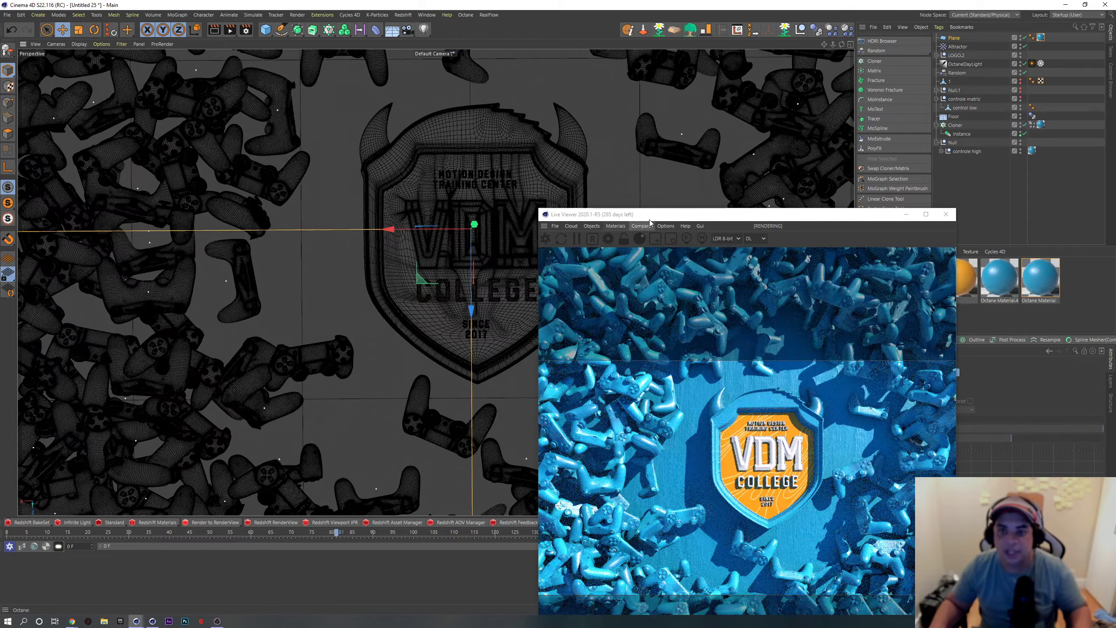
left_click_drag(747, 215, 630, 177)
left_click(809, 178)
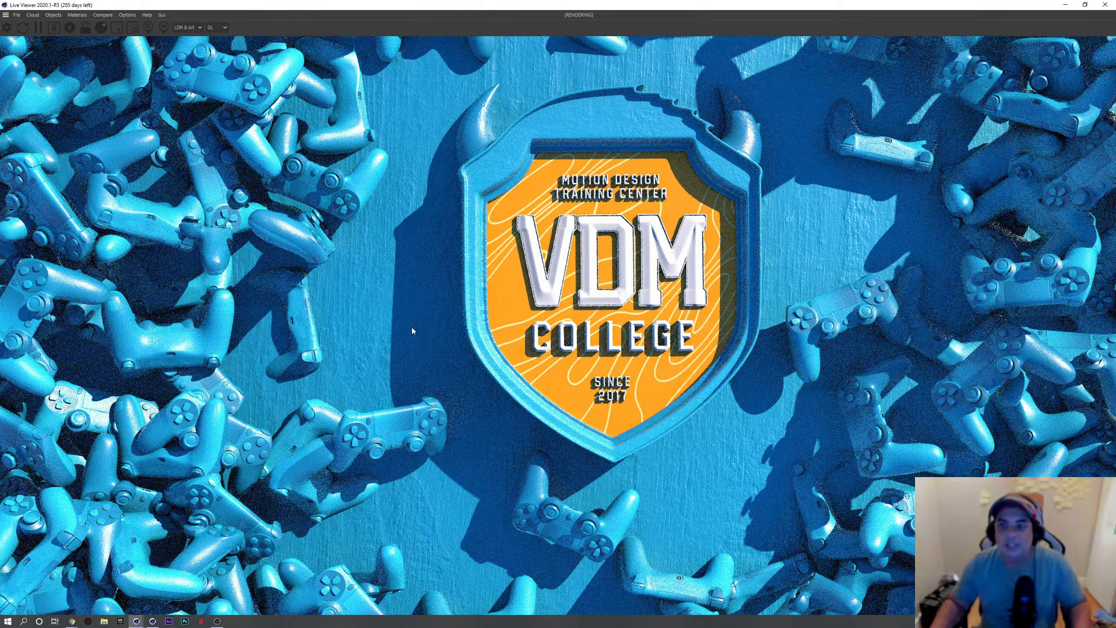
Step: Restore the Octane Live Viewer to a smaller window, then maximize it to fill the screen
double_click(412, 4)
scroll(309, 230, "down", 3)
scroll(286, 242, "down", 3)
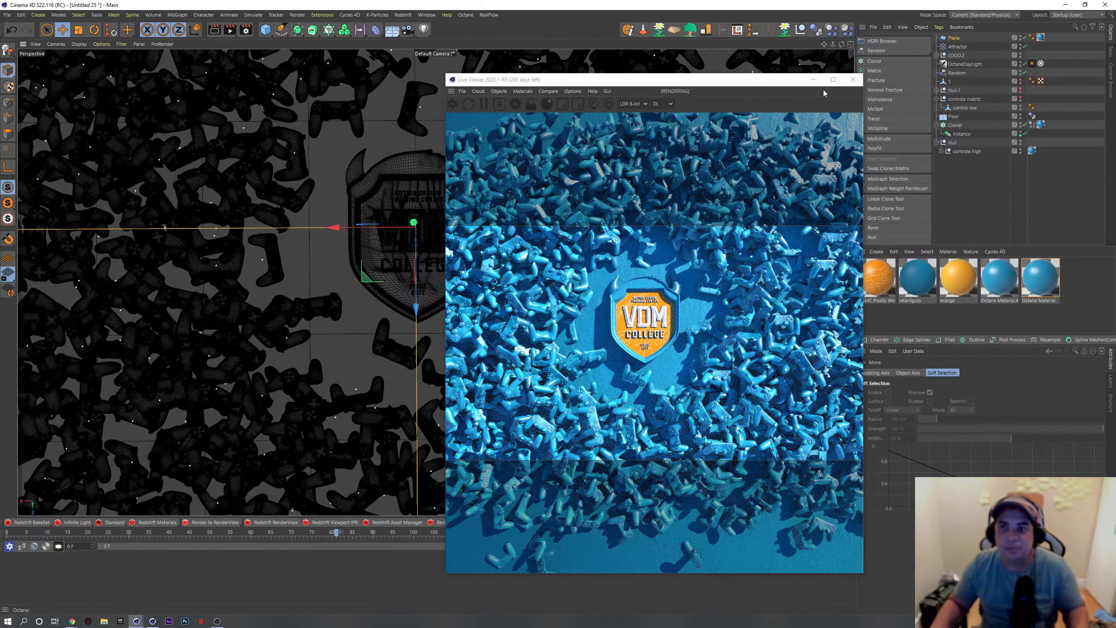
left_click(833, 79)
Step: Orbit and pan the render camera down onto the orange VDM College shield ringed by blue controllers
left_click_drag(527, 273, 826, 193)
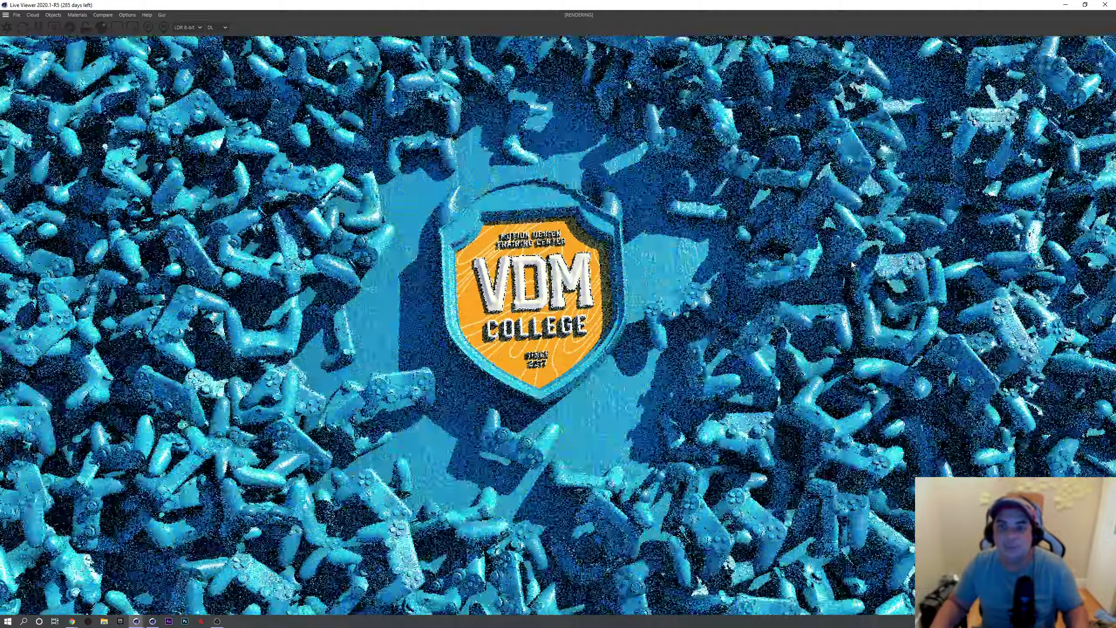
left_click_drag(825, 193, 696, 319)
mouse_move(651, 278)
left_mouse_down()
mouse_move(652, 328)
mouse_move(598, 331)
left_mouse_up()
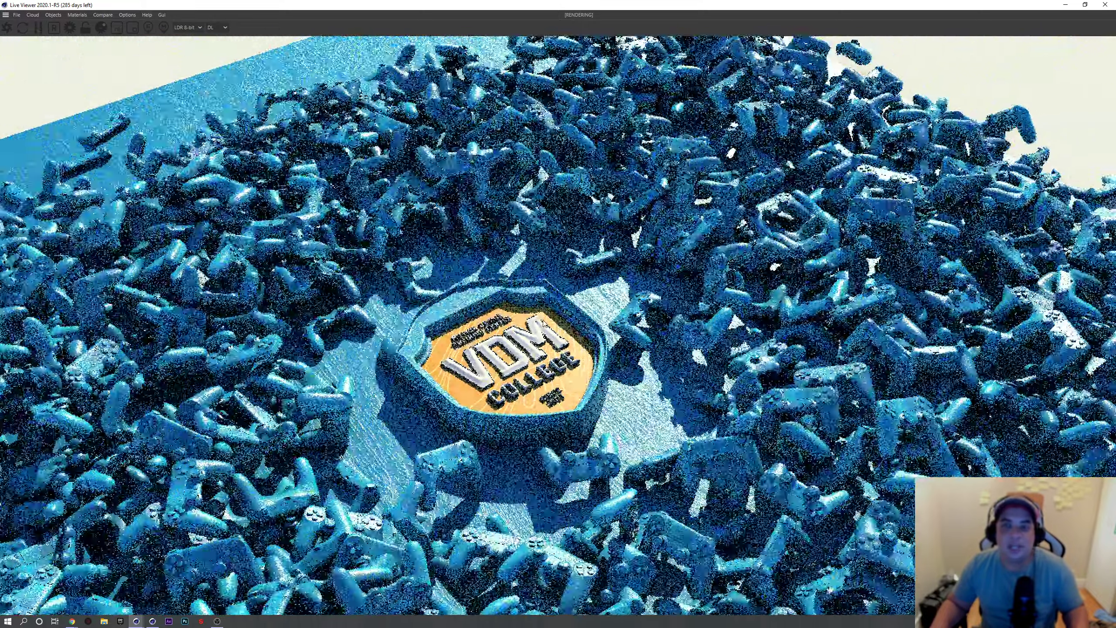